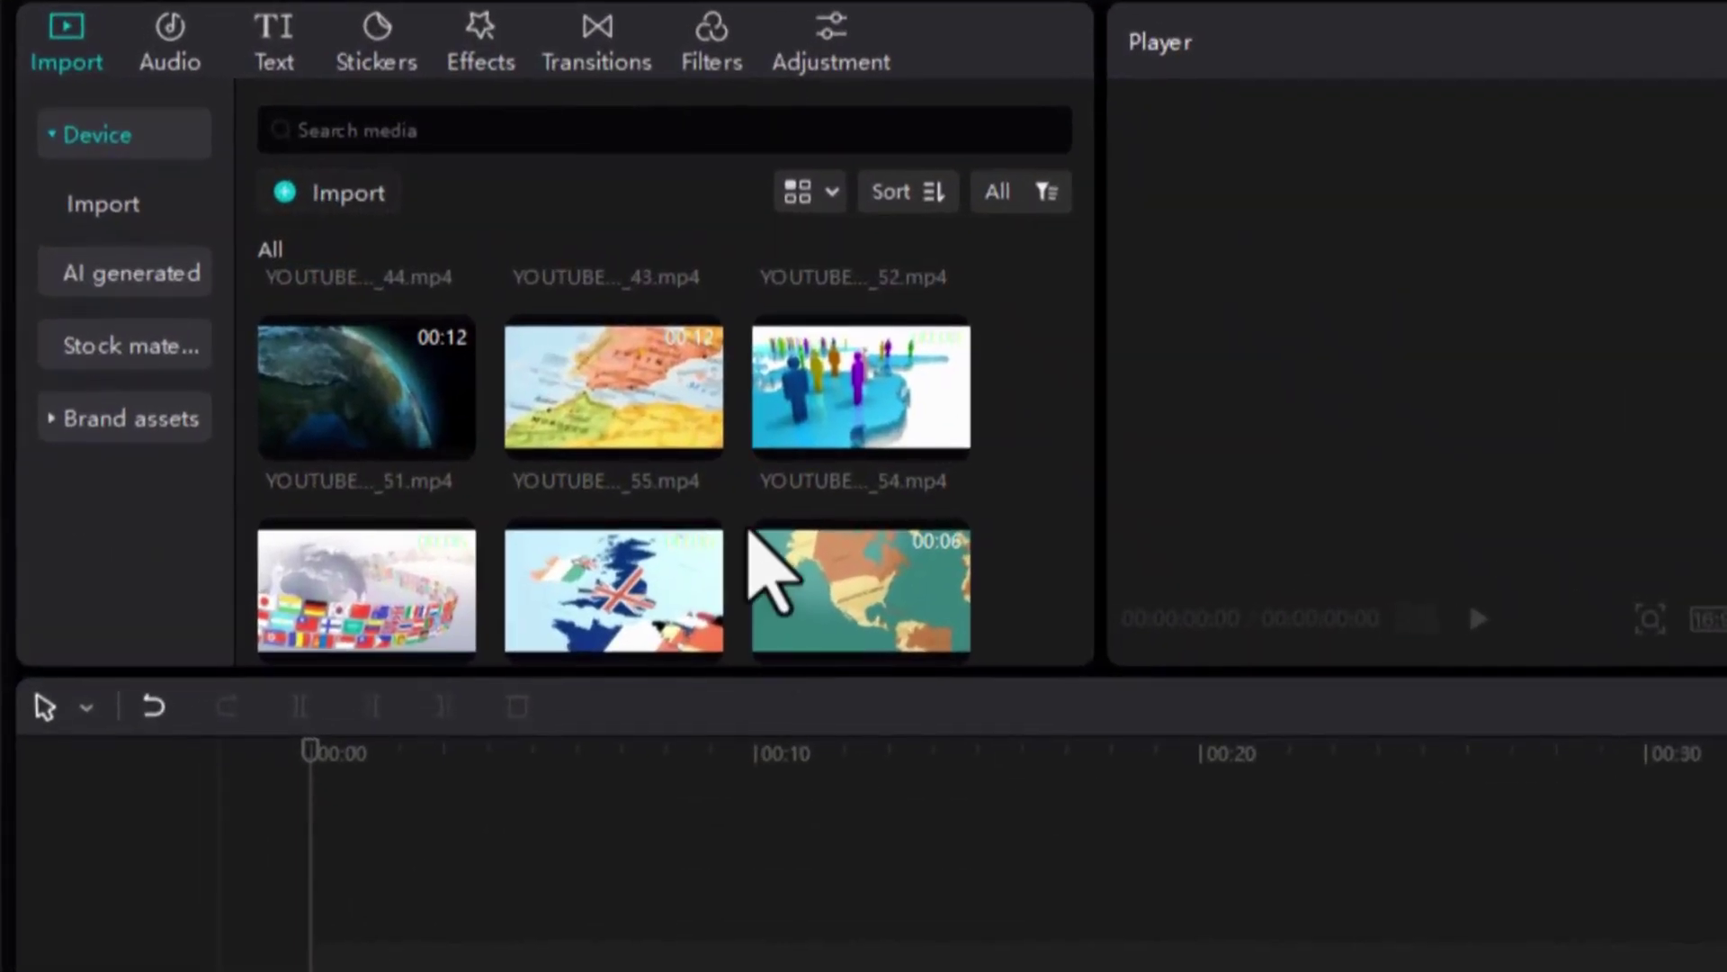
# Drop Sample Voice.mp3 onto the timeline at the very start and settle the timeline zoom level
pyautogui.scroll(-6, 576, 432)
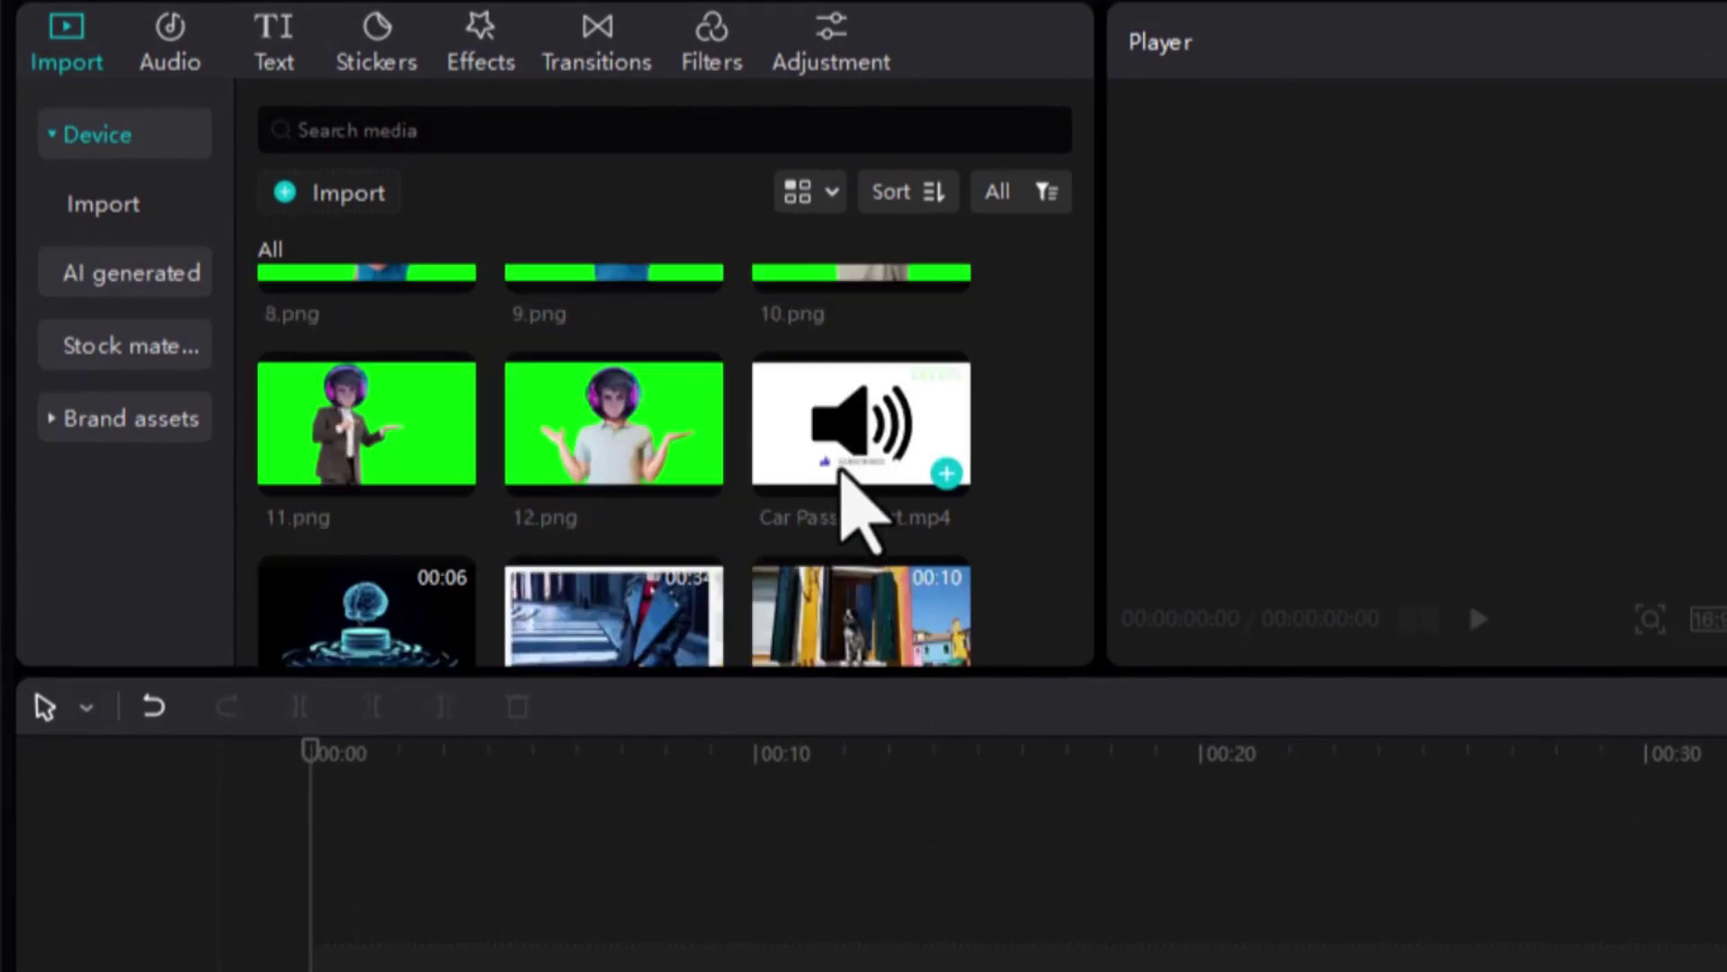
pyautogui.scroll(6, 413, 416)
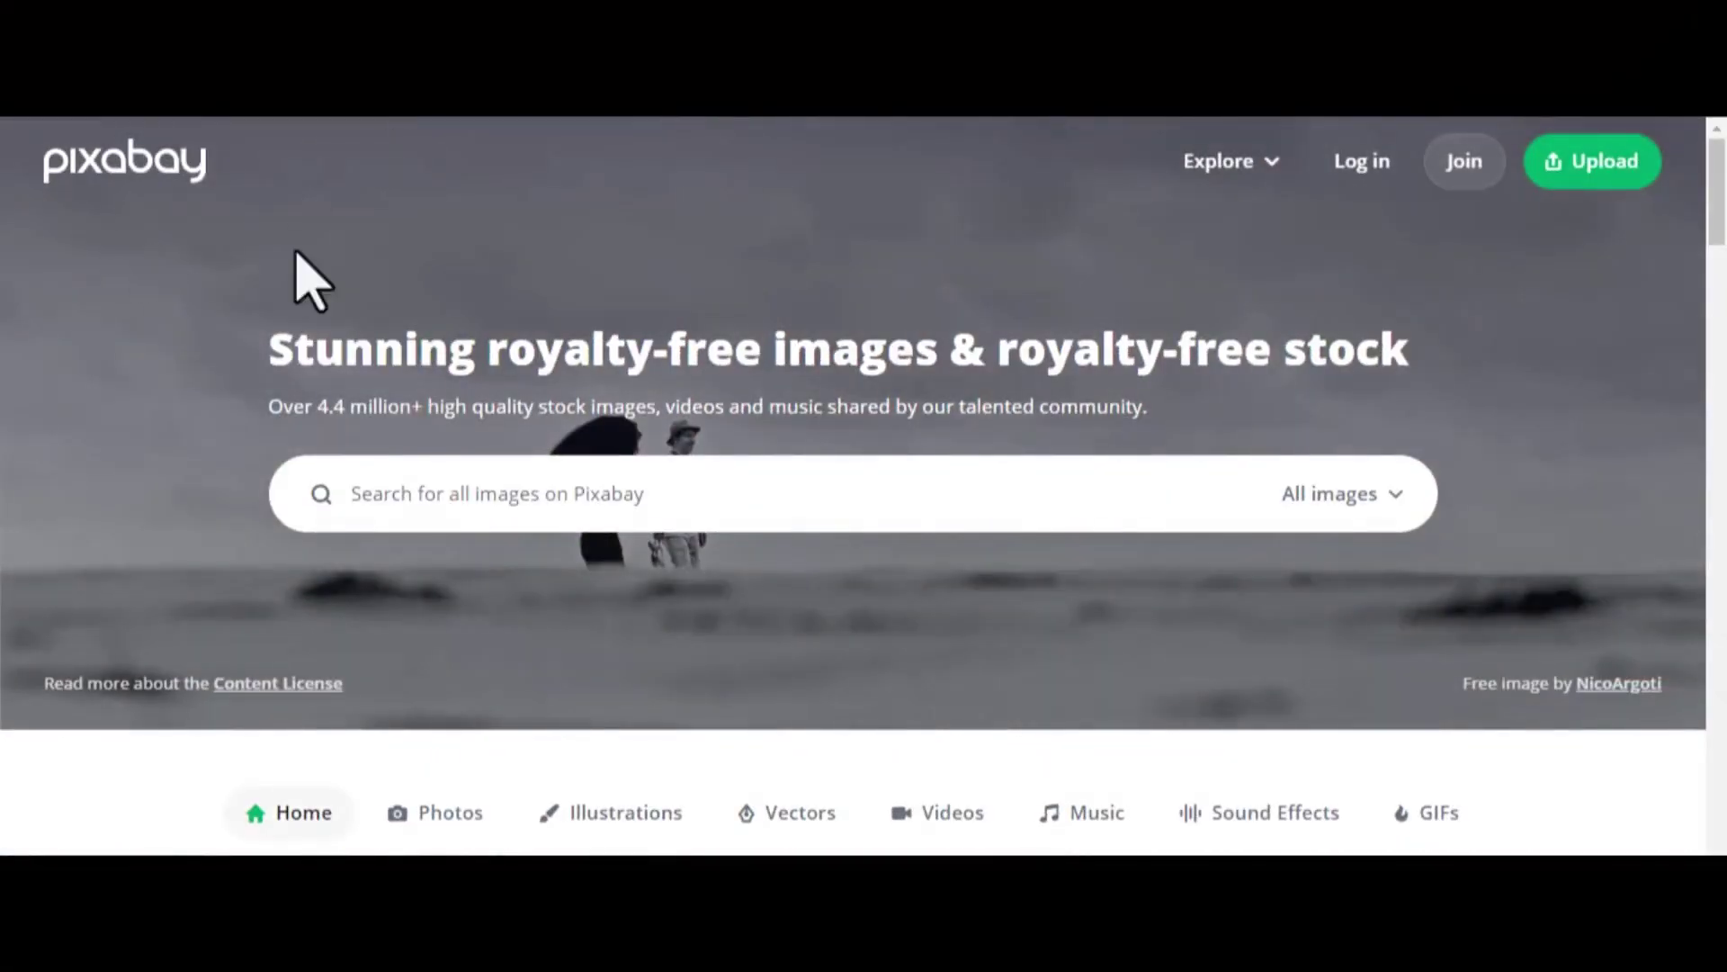
pyautogui.scroll(-20, 1660, 516)
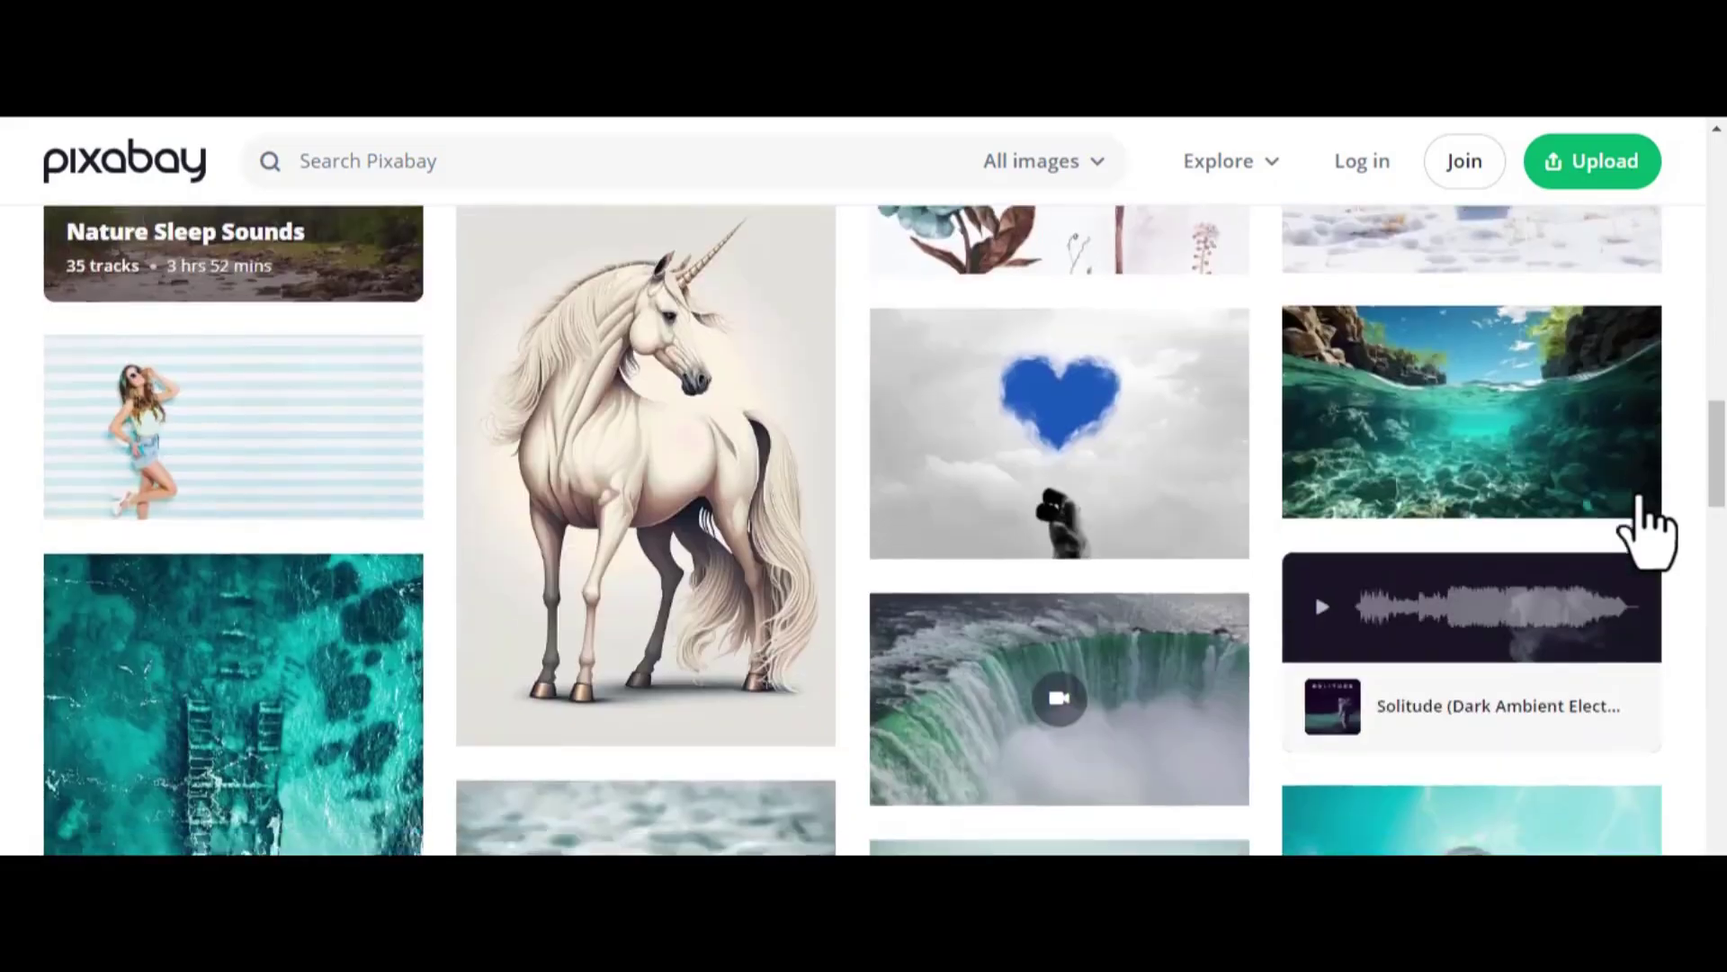
pyautogui.scroll(-8, 1673, 526)
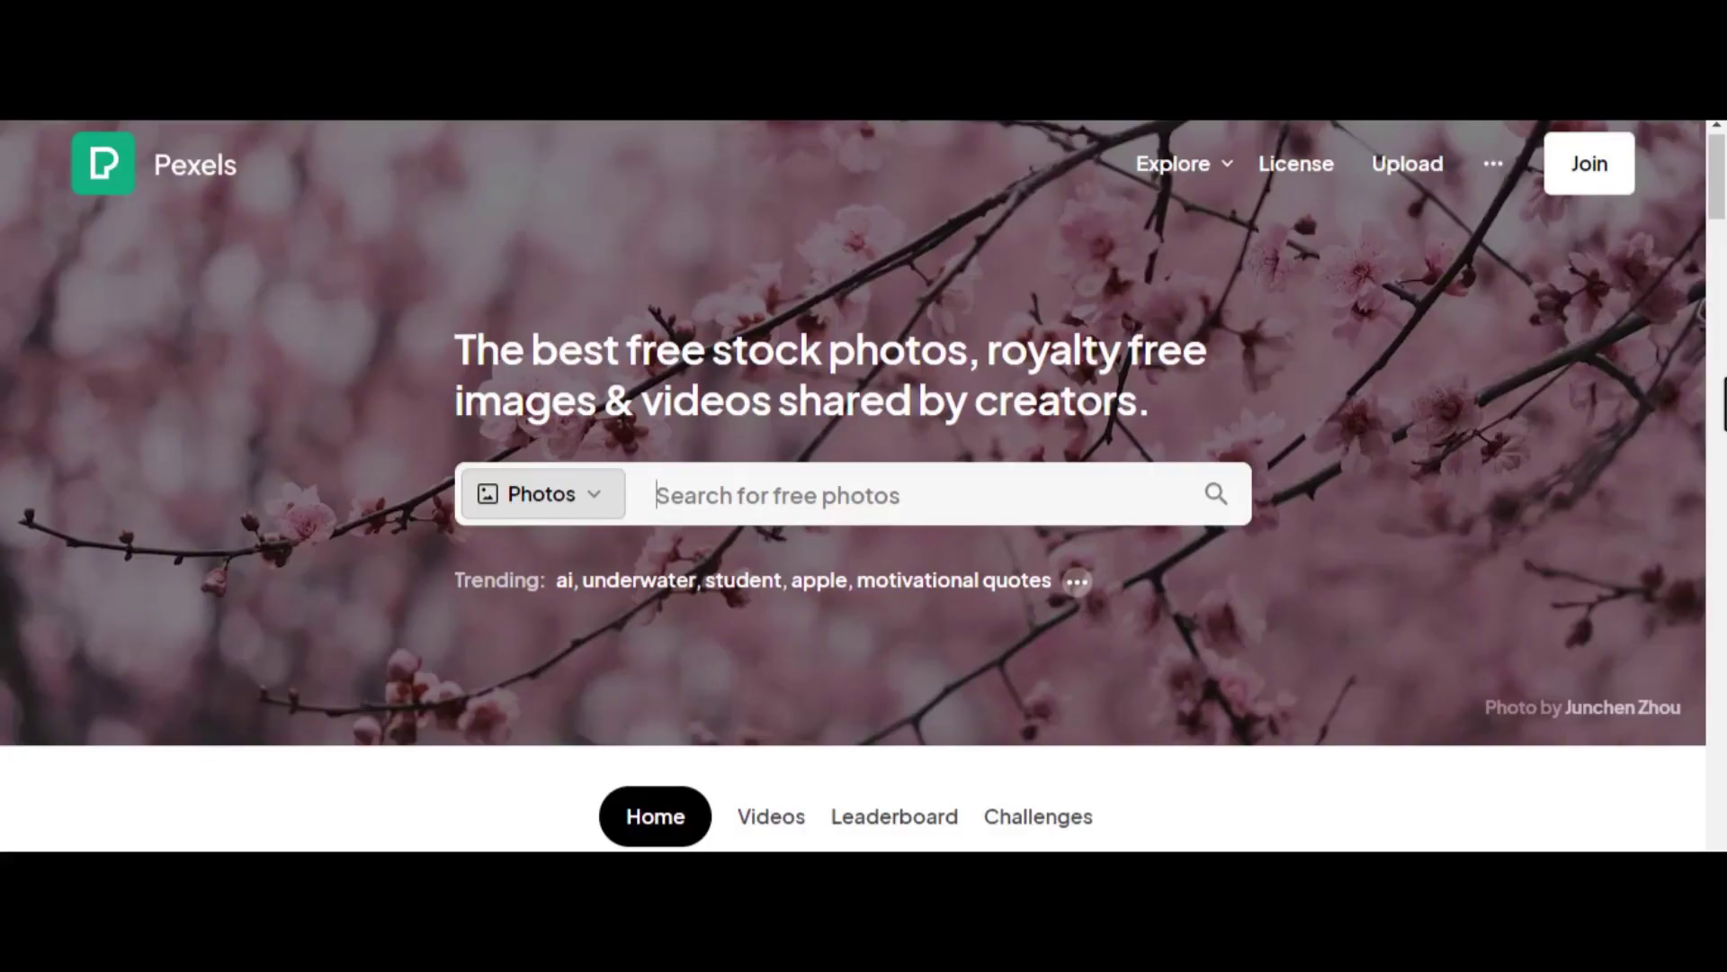
pyautogui.scroll(-7, 863, 485)
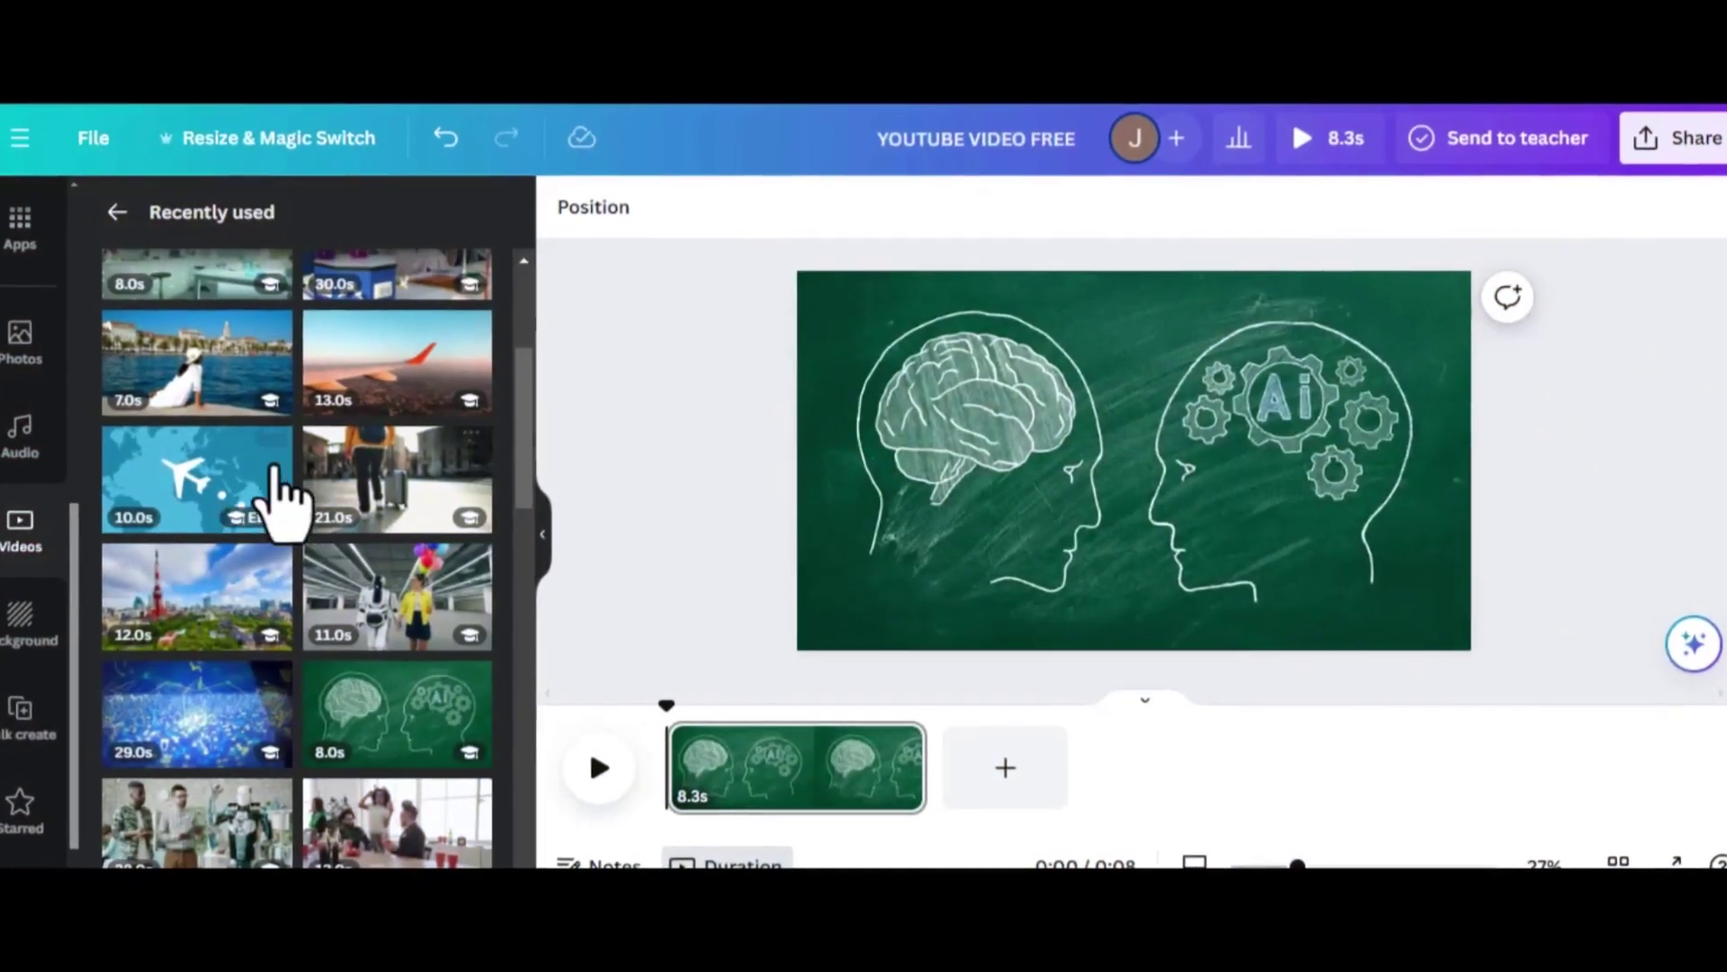
pyautogui.scroll(3, 239, 494)
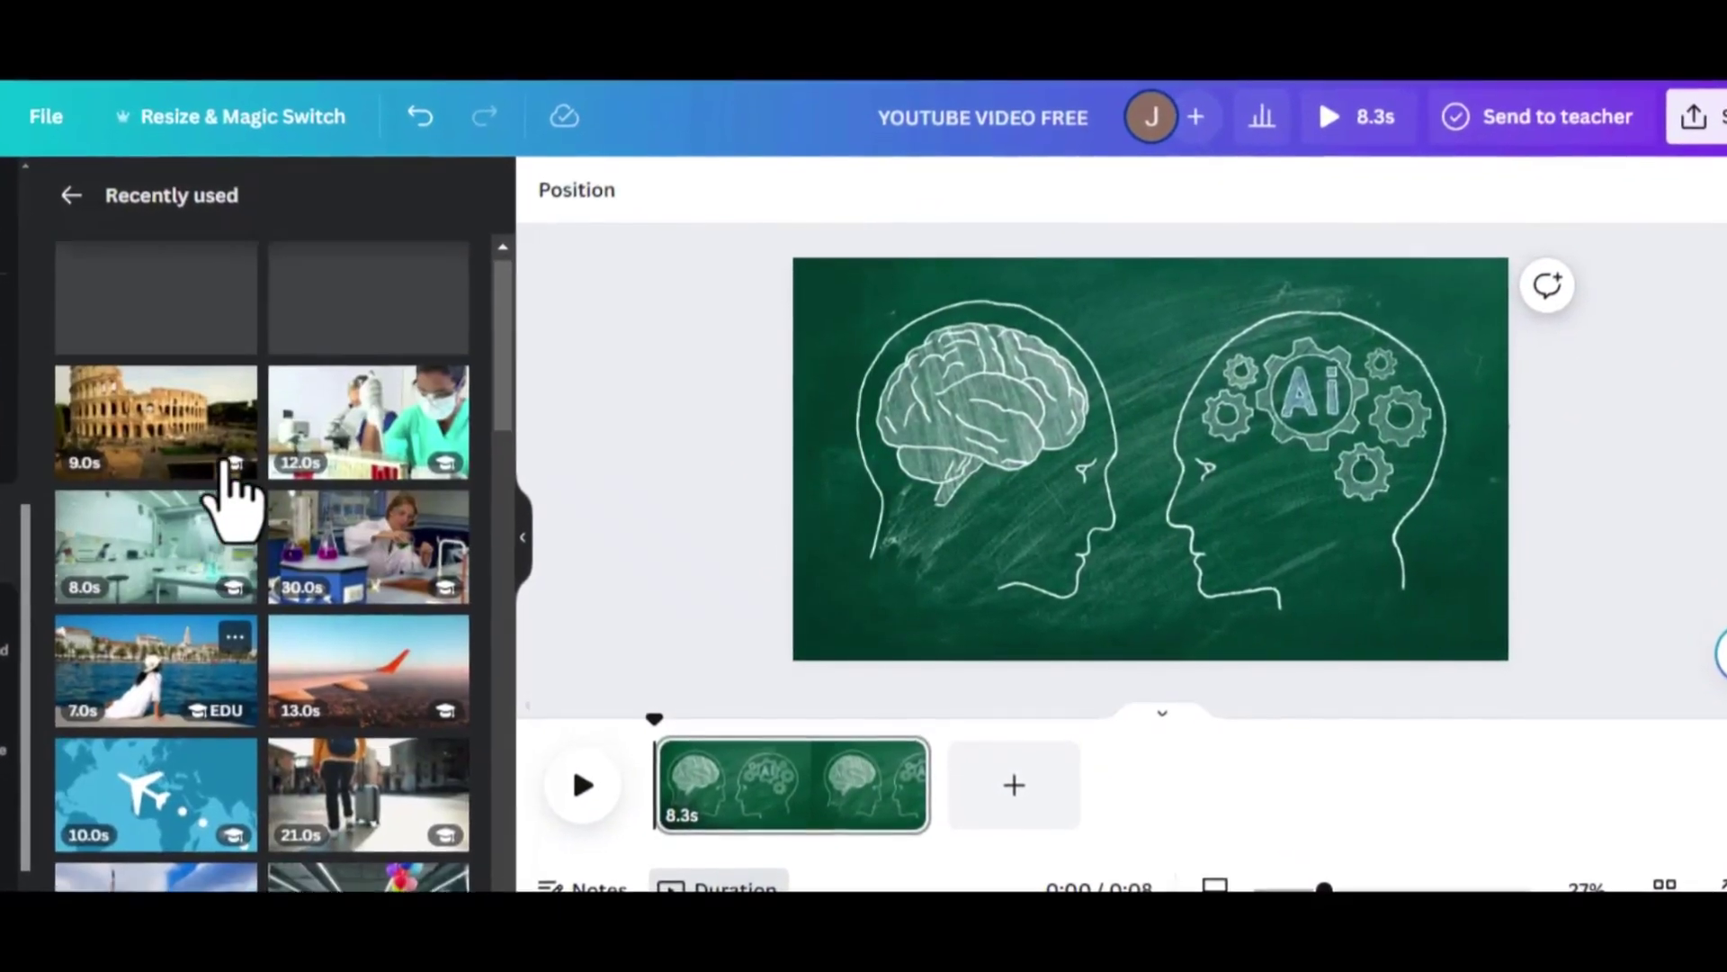
pyautogui.scroll(-10, 325, 486)
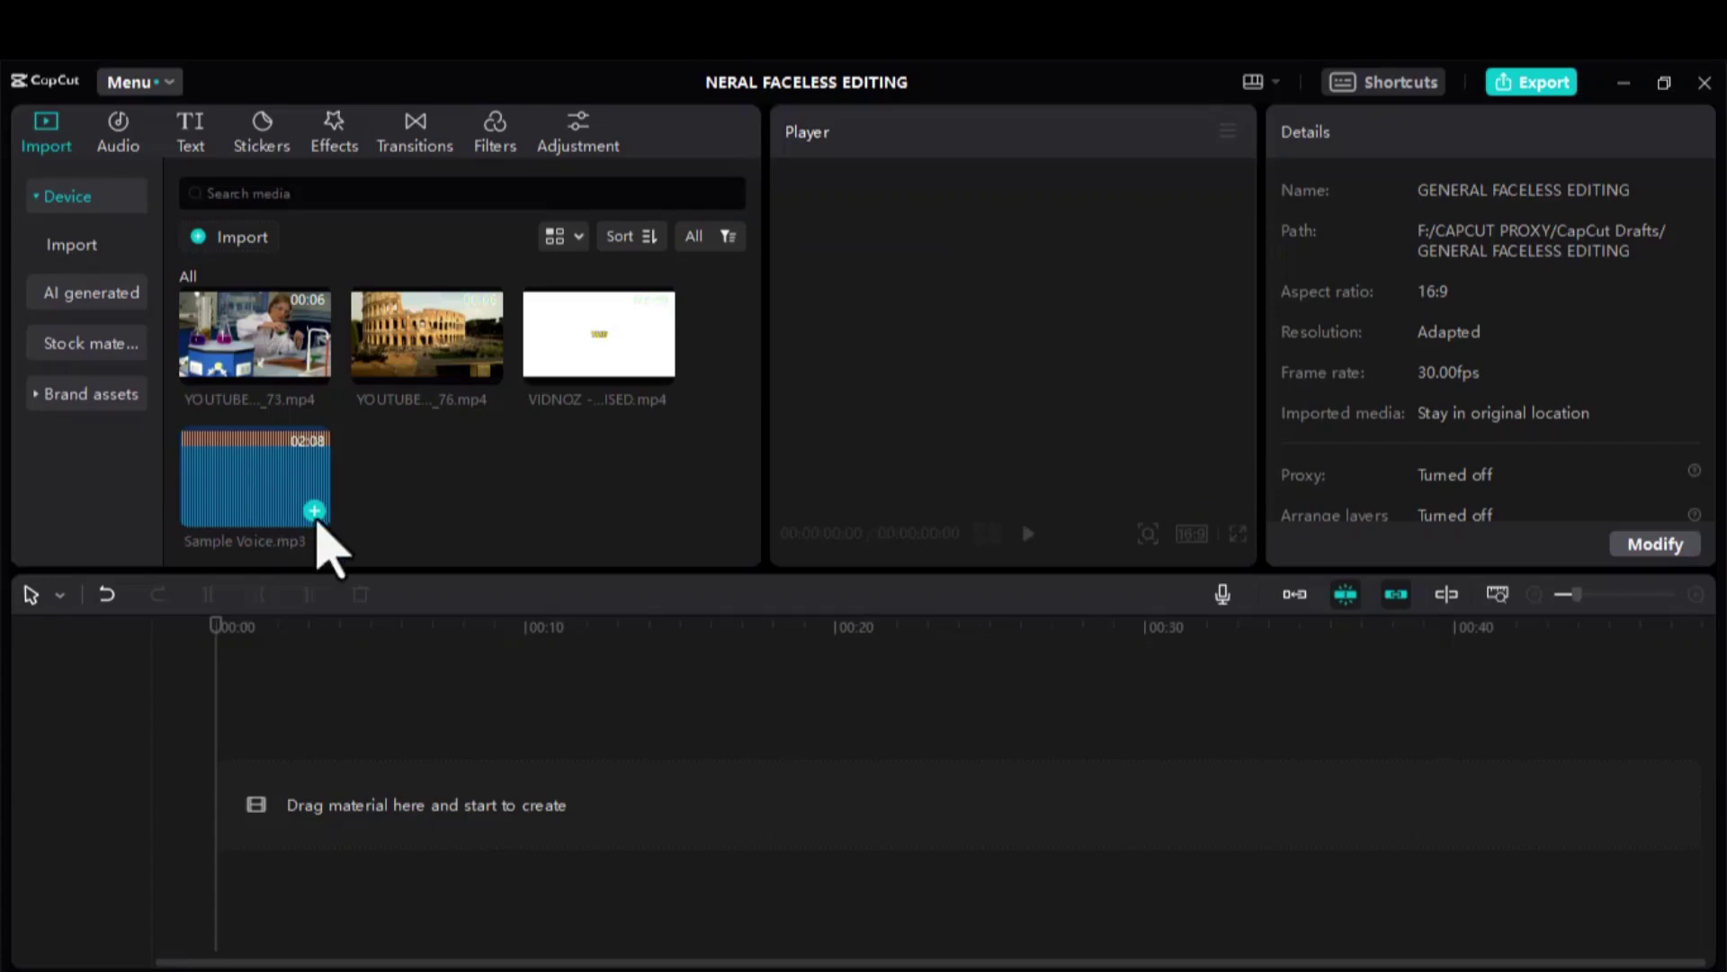
pyautogui.moveTo(324, 540); pyautogui.dragTo(316, 833)
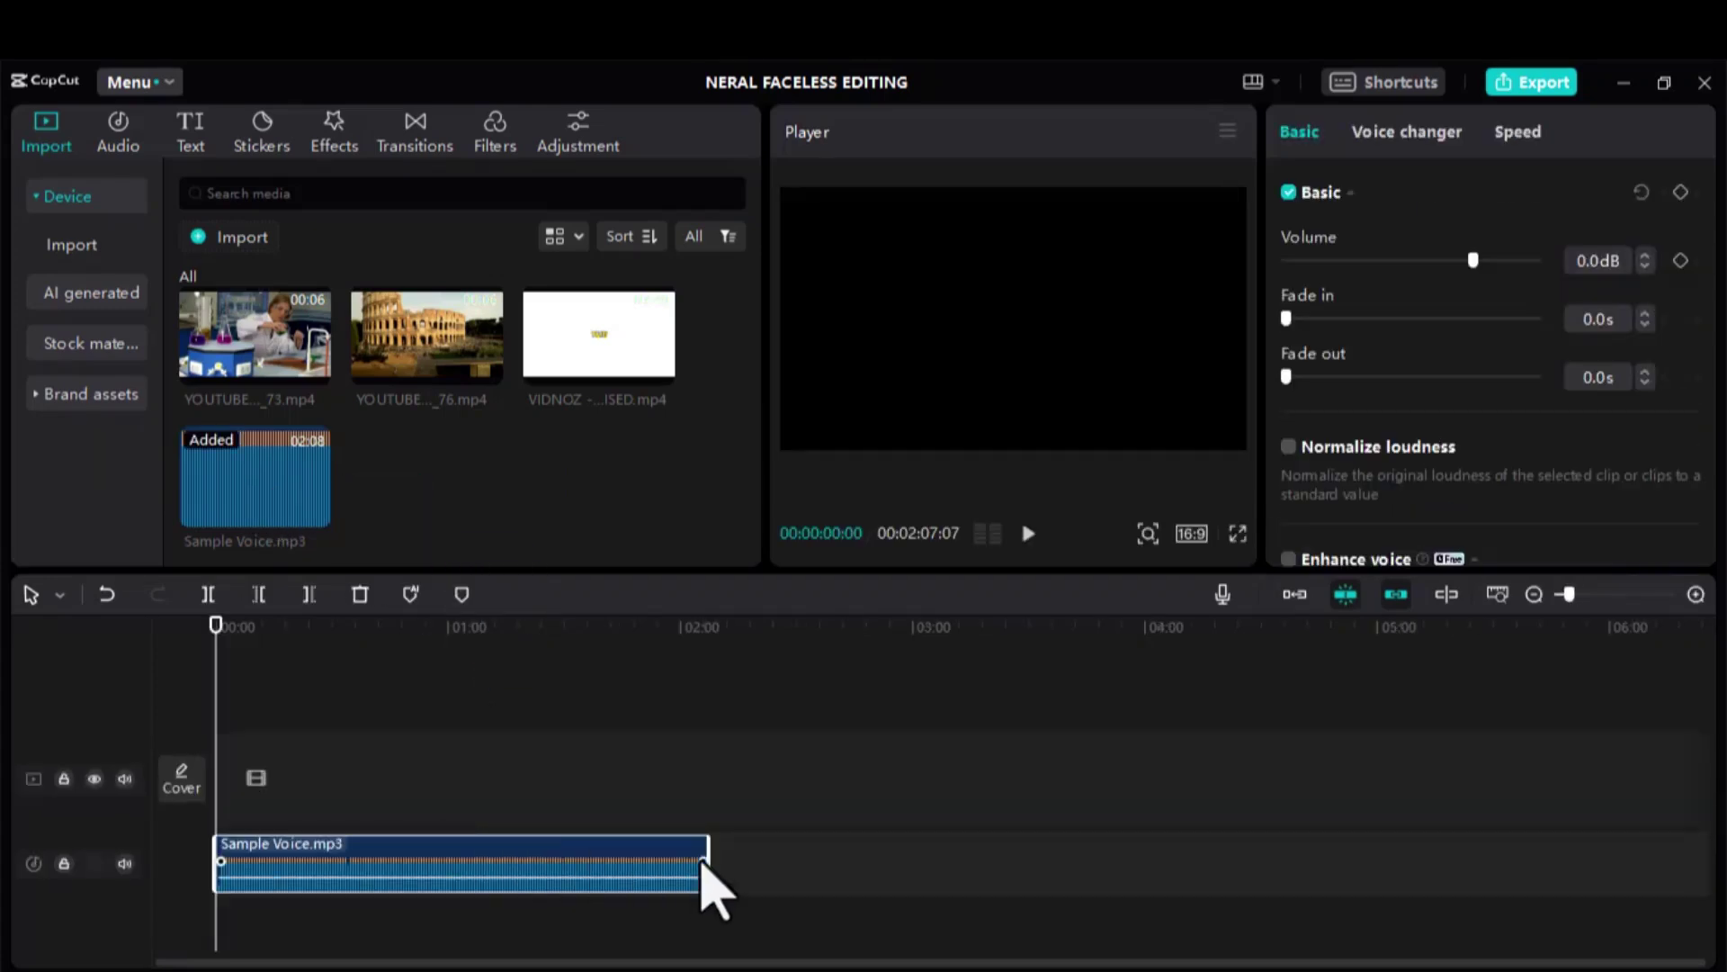
pyautogui.click(1696, 594)
pyautogui.click(1696, 594)
pyautogui.click(1534, 594)
pyautogui.click(435, 513)
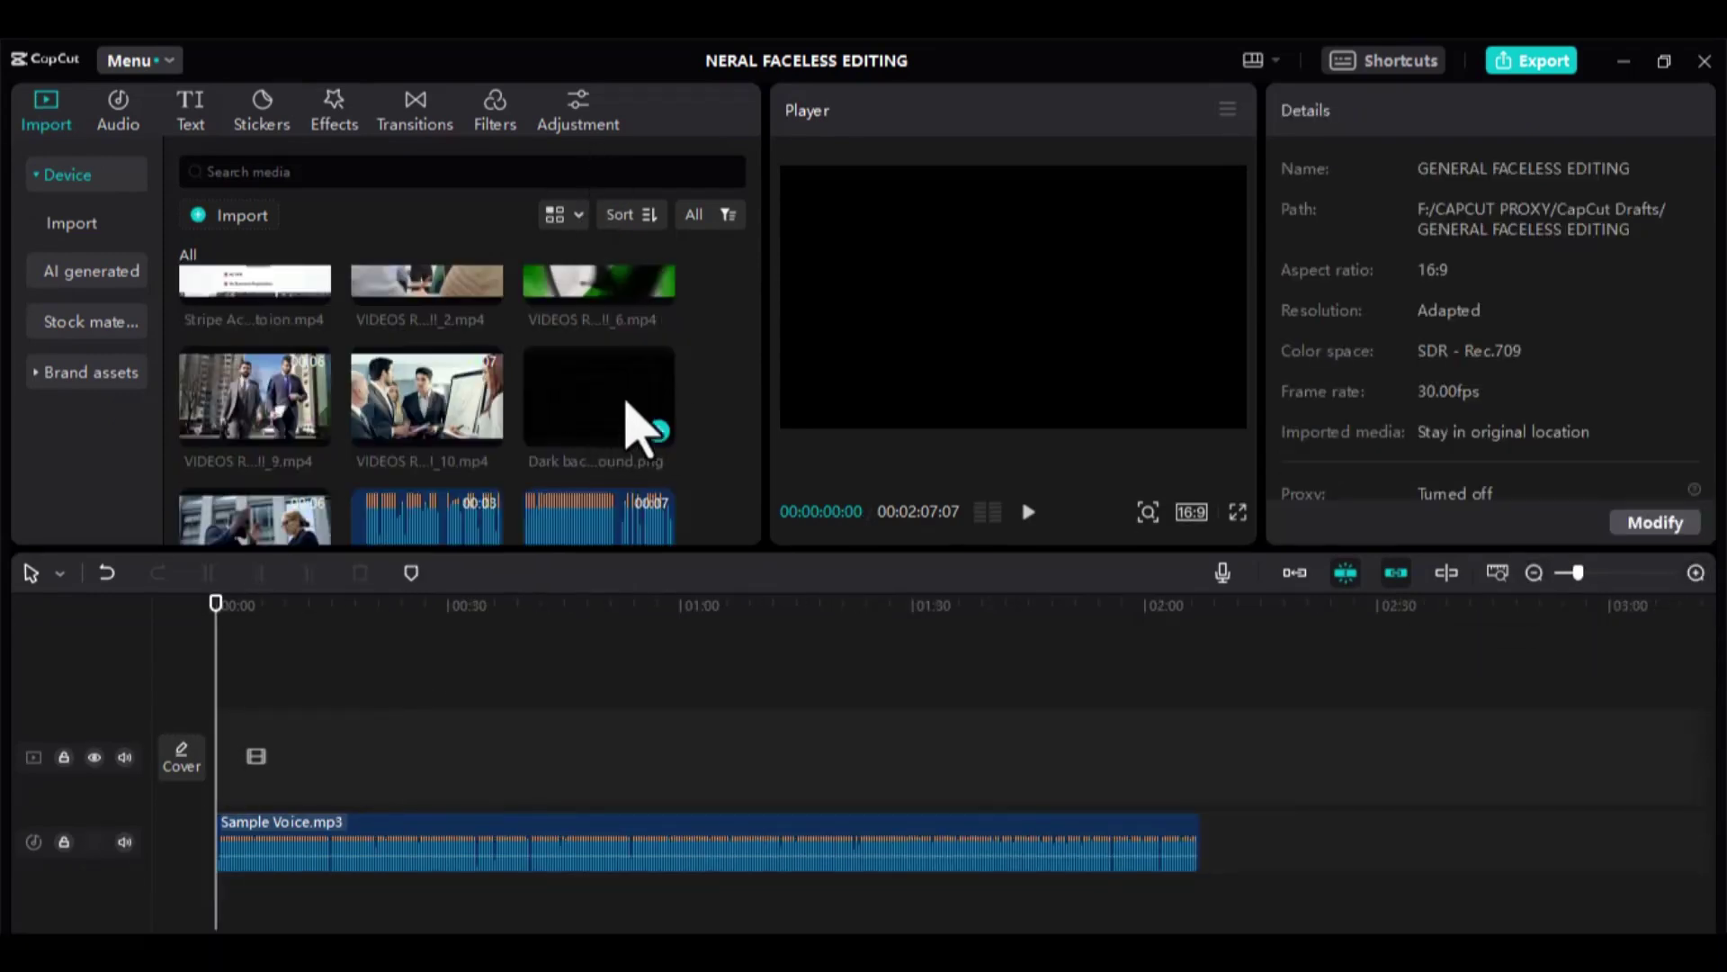
# Put Dark background.png at the start of the video track and scale it to 218%
pyautogui.moveTo(627, 403); pyautogui.dragTo(245, 760)
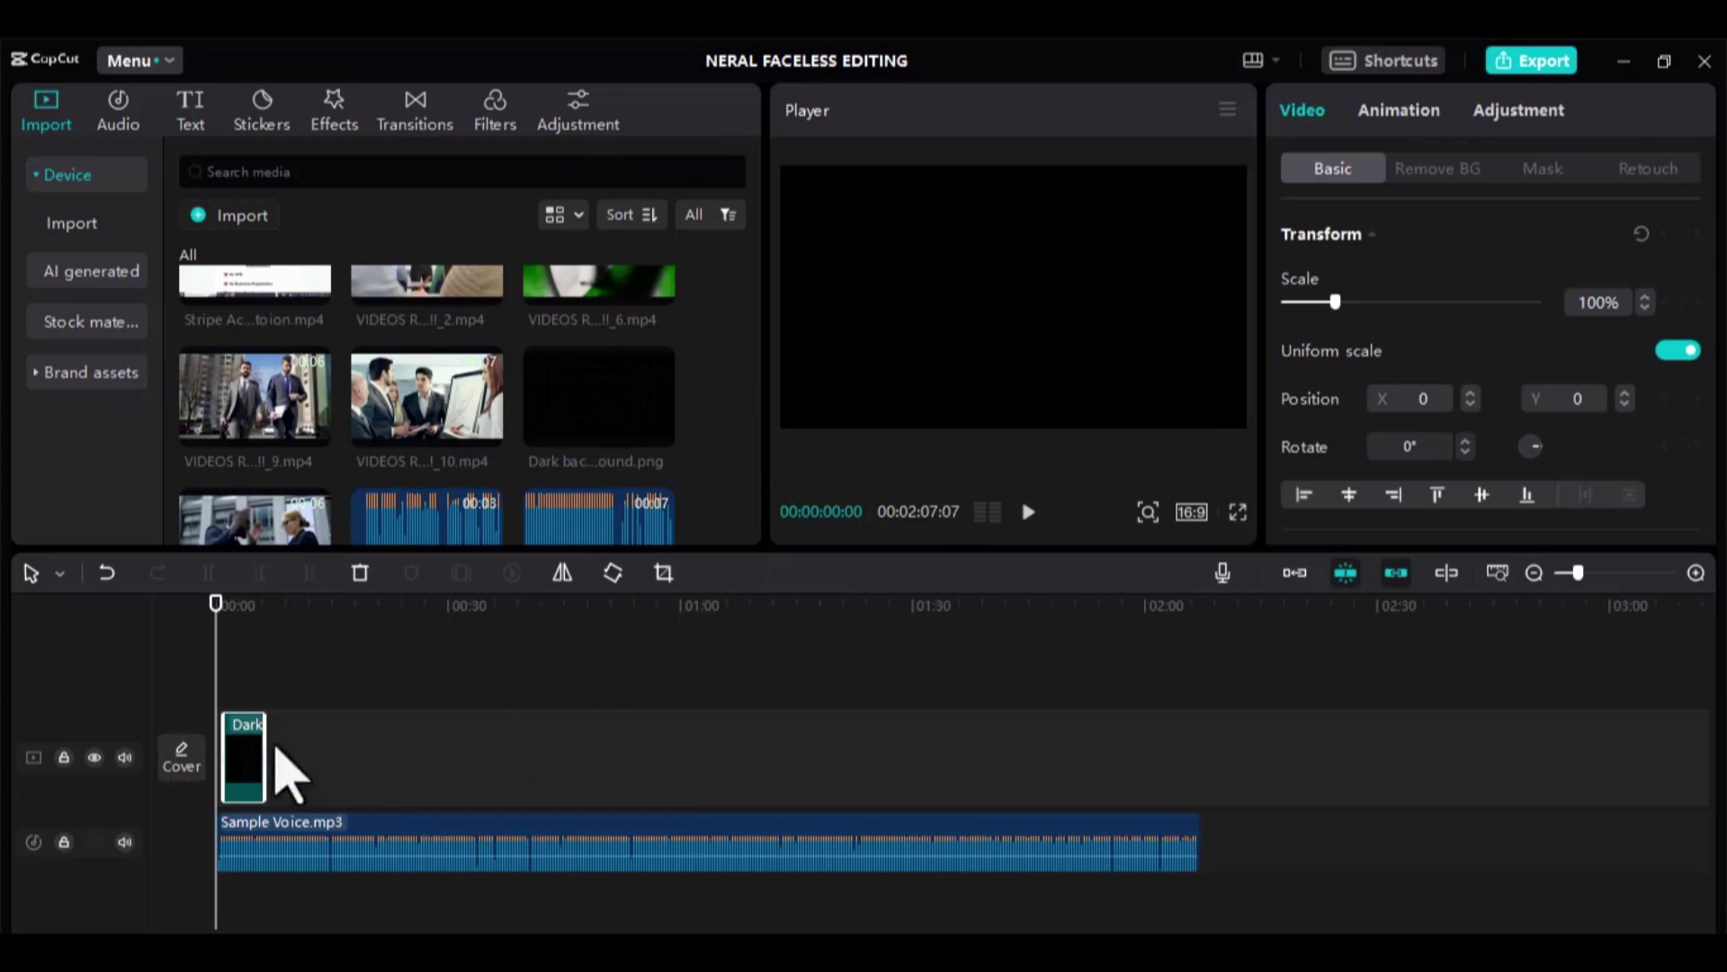
pyautogui.click(1696, 573)
pyautogui.click(1696, 573)
pyautogui.click(297, 785)
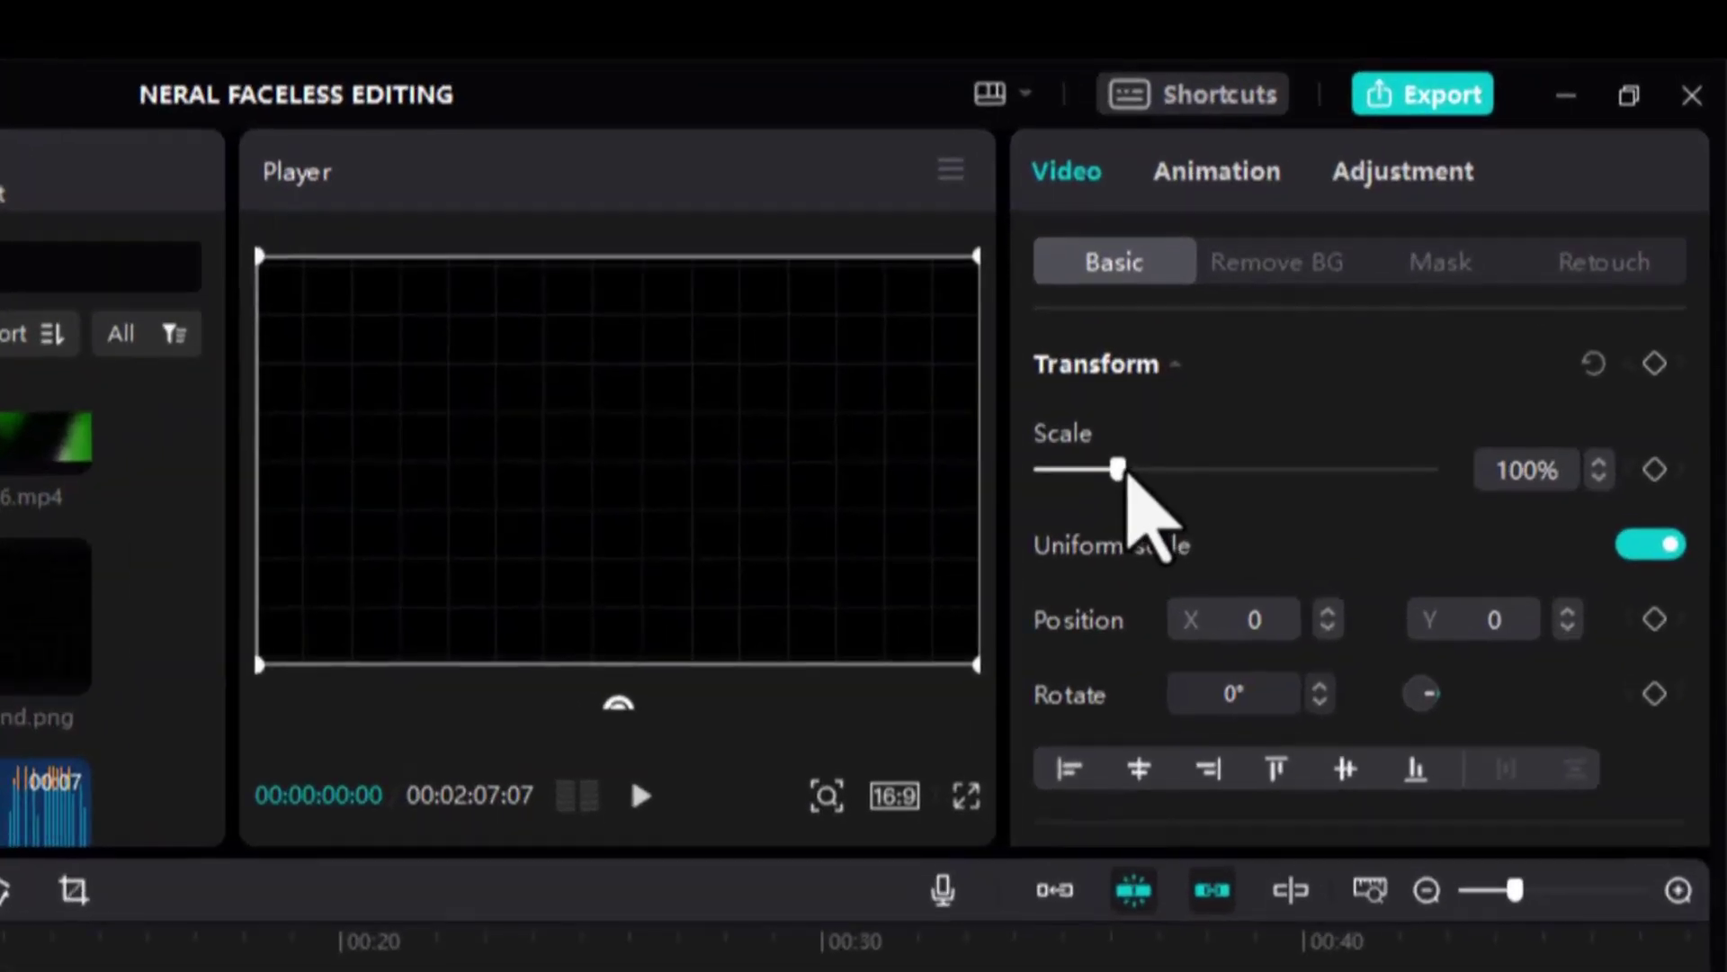
pyautogui.moveTo(1337, 302); pyautogui.dragTo(1375, 302)
pyautogui.moveTo(1134, 477); pyautogui.dragTo(1217, 464)
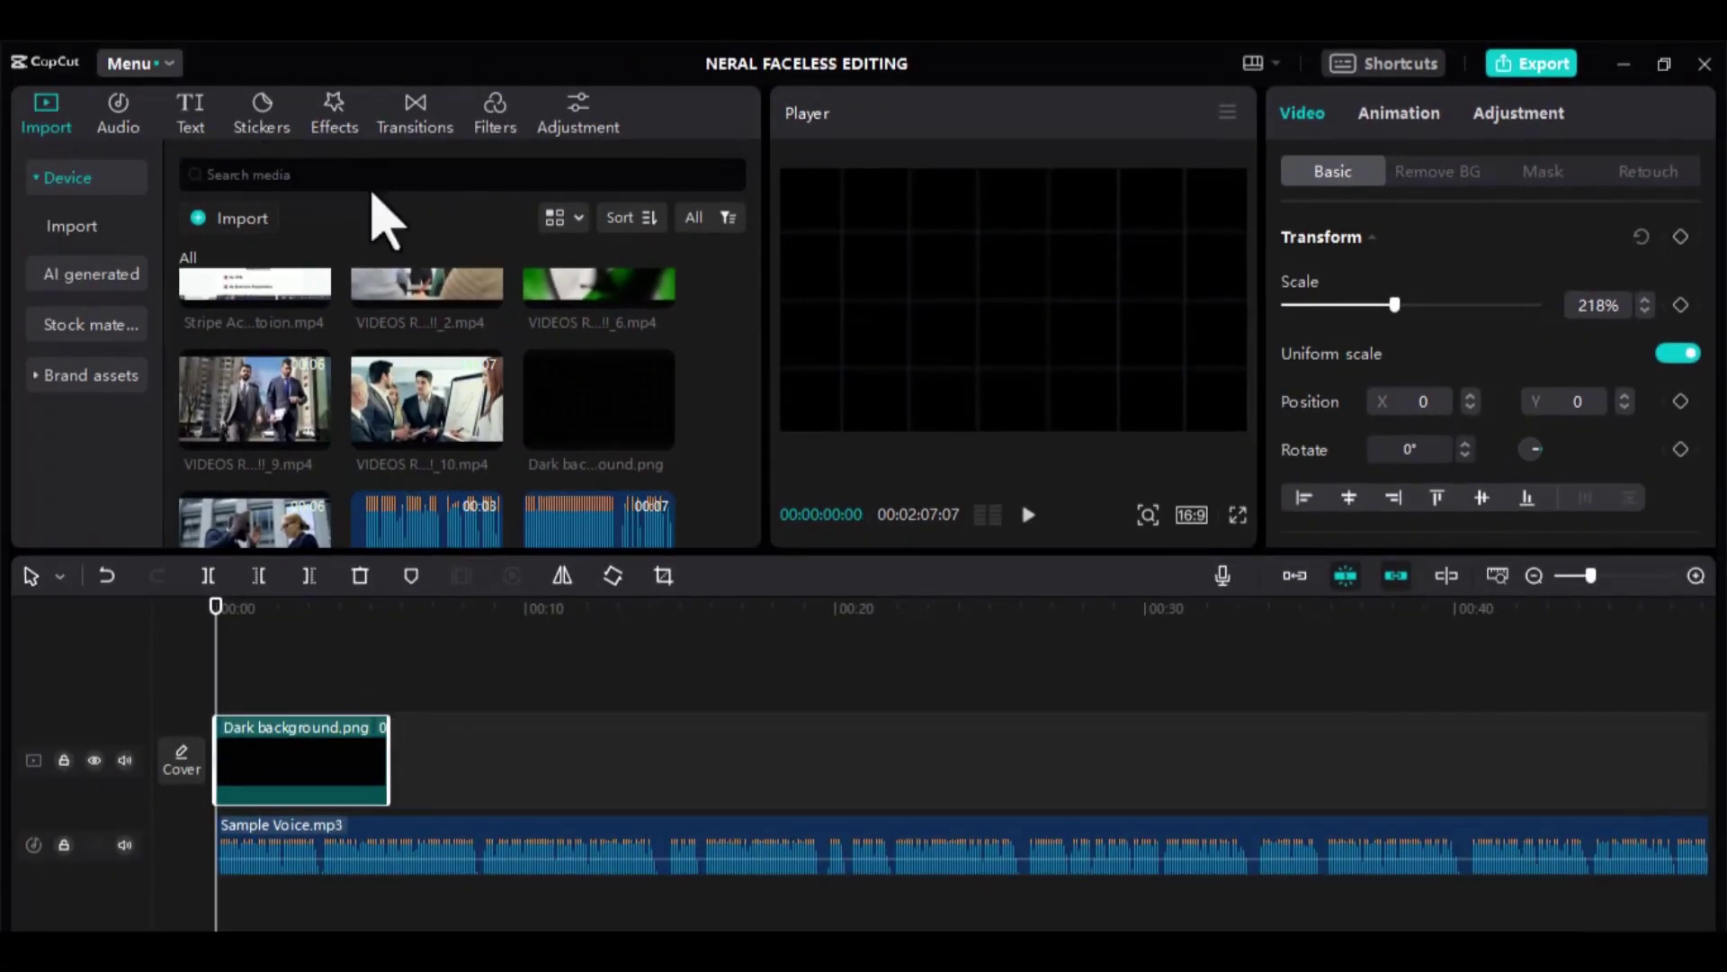
# Drag the Rebound Swing effect onto the background clip, lower Size and Speed to 9, and preview it
pyautogui.click(341, 132)
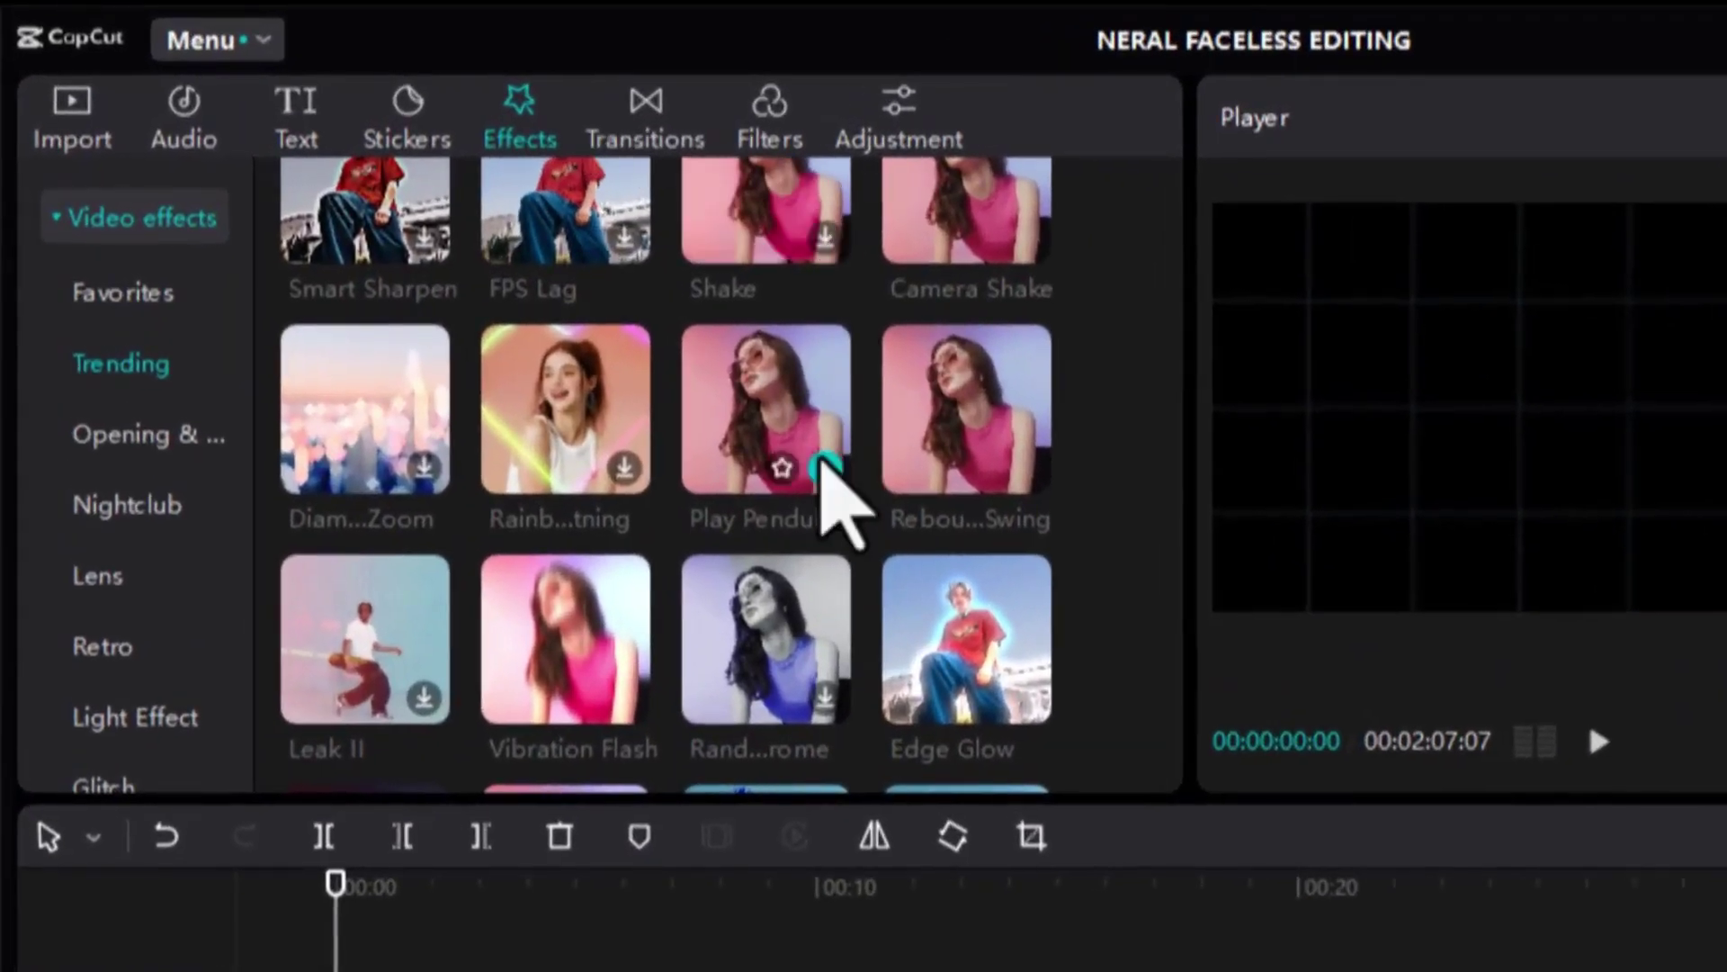
pyautogui.moveTo(493, 296)
pyautogui.moveTo(752, 395); pyautogui.dragTo(932, 661)
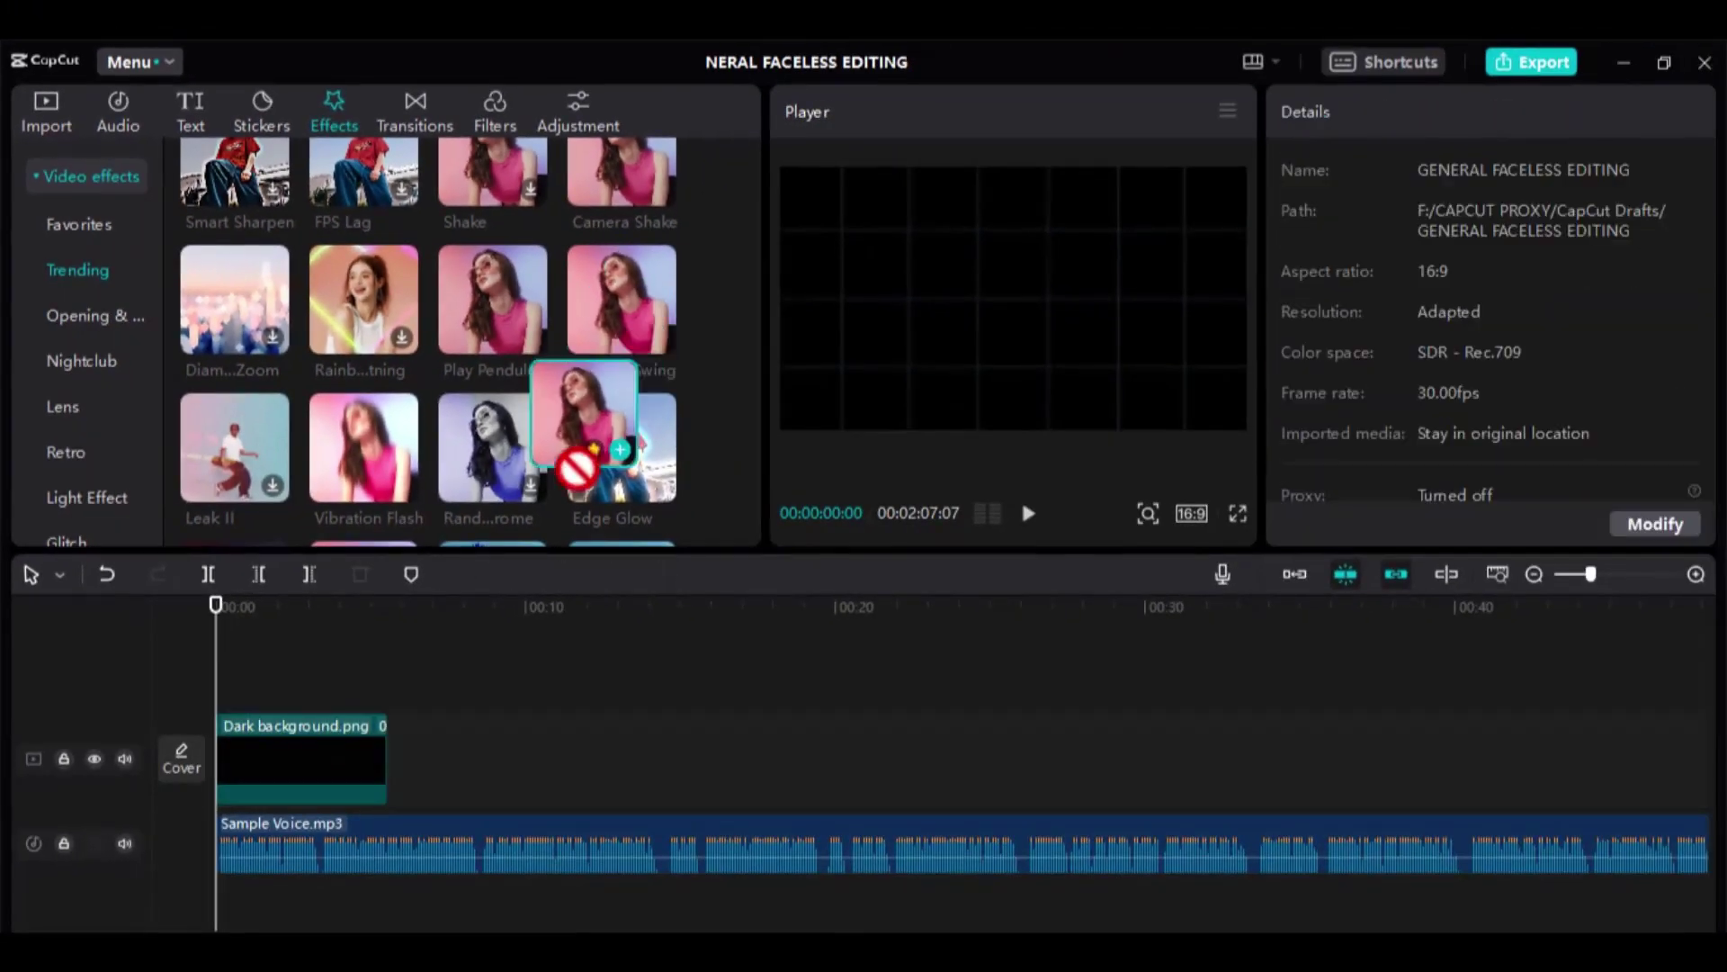
pyautogui.moveTo(576, 467); pyautogui.dragTo(279, 734)
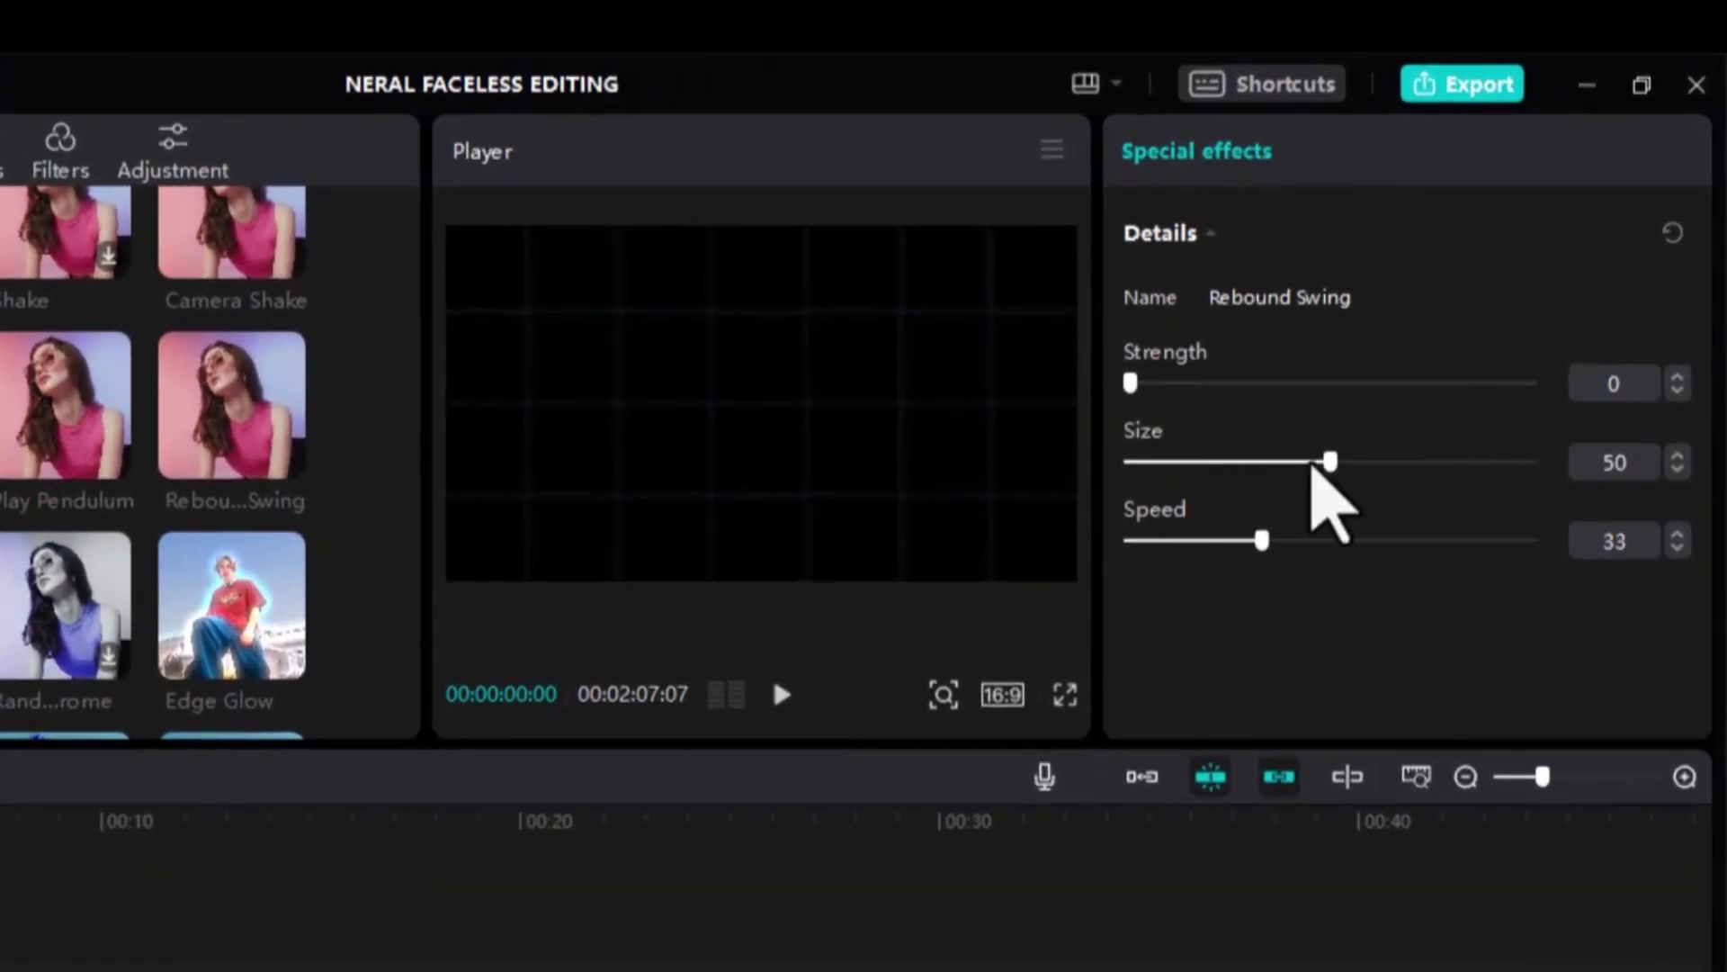
pyautogui.moveTo(1330, 462); pyautogui.dragTo(1173, 462)
pyautogui.moveTo(1263, 540); pyautogui.dragTo(1161, 540)
pyautogui.moveTo(1173, 462); pyautogui.dragTo(1160, 461)
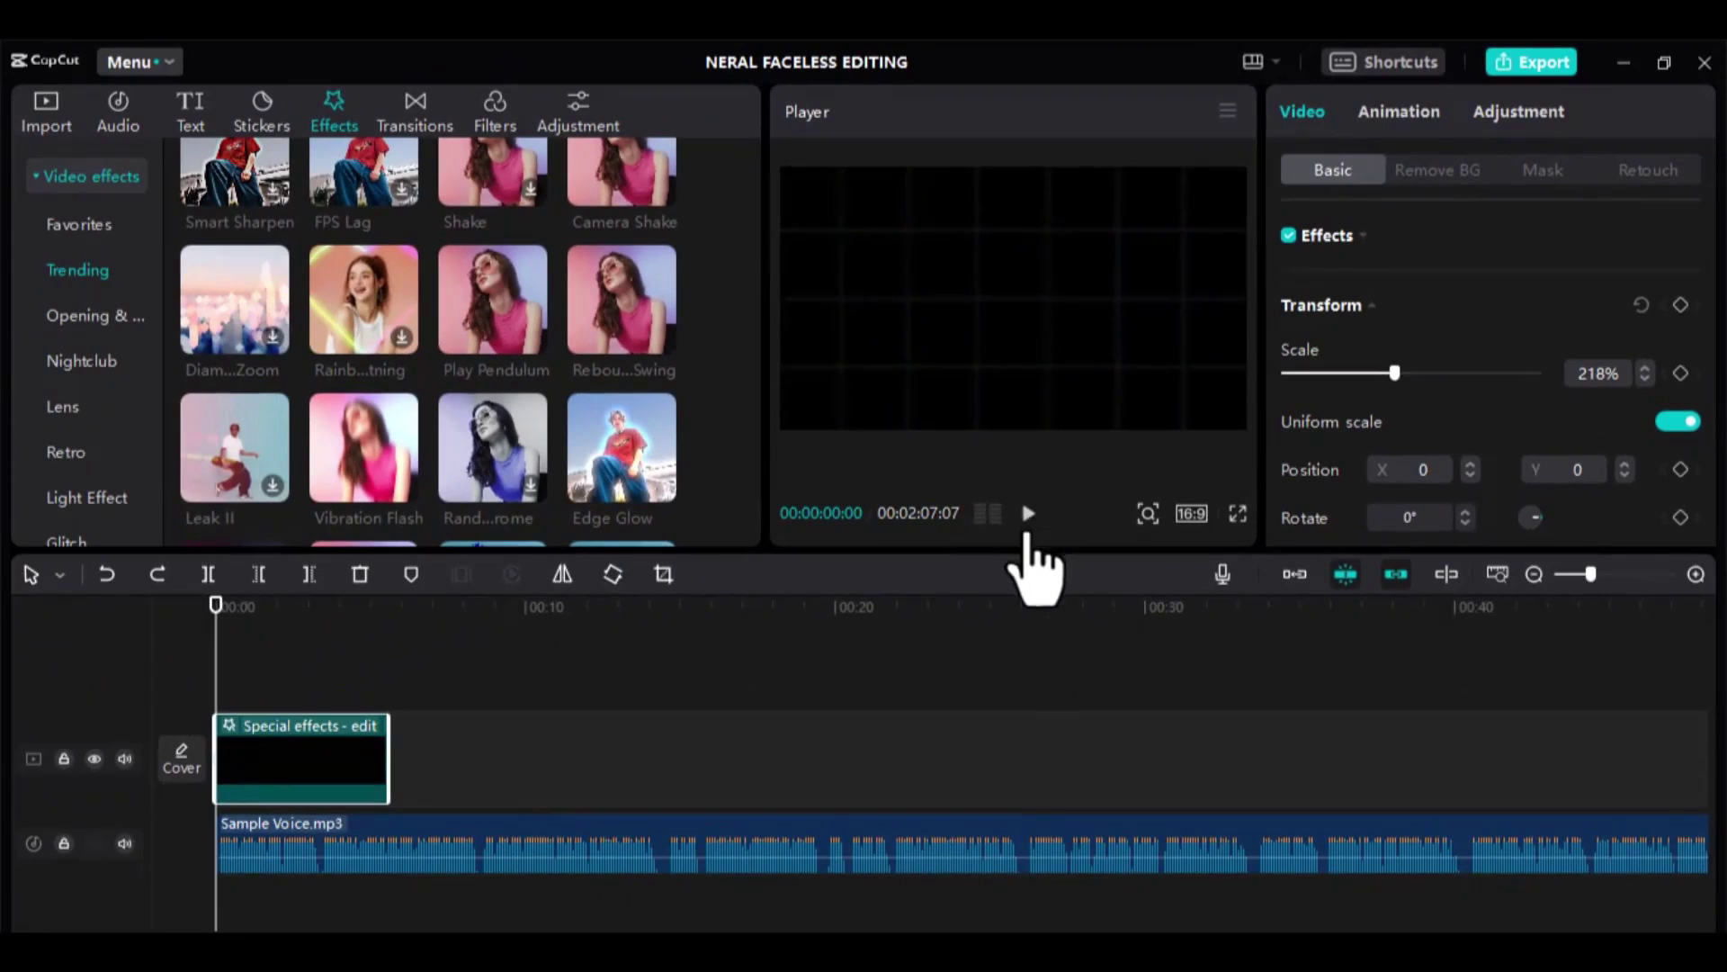
pyautogui.click(1028, 522)
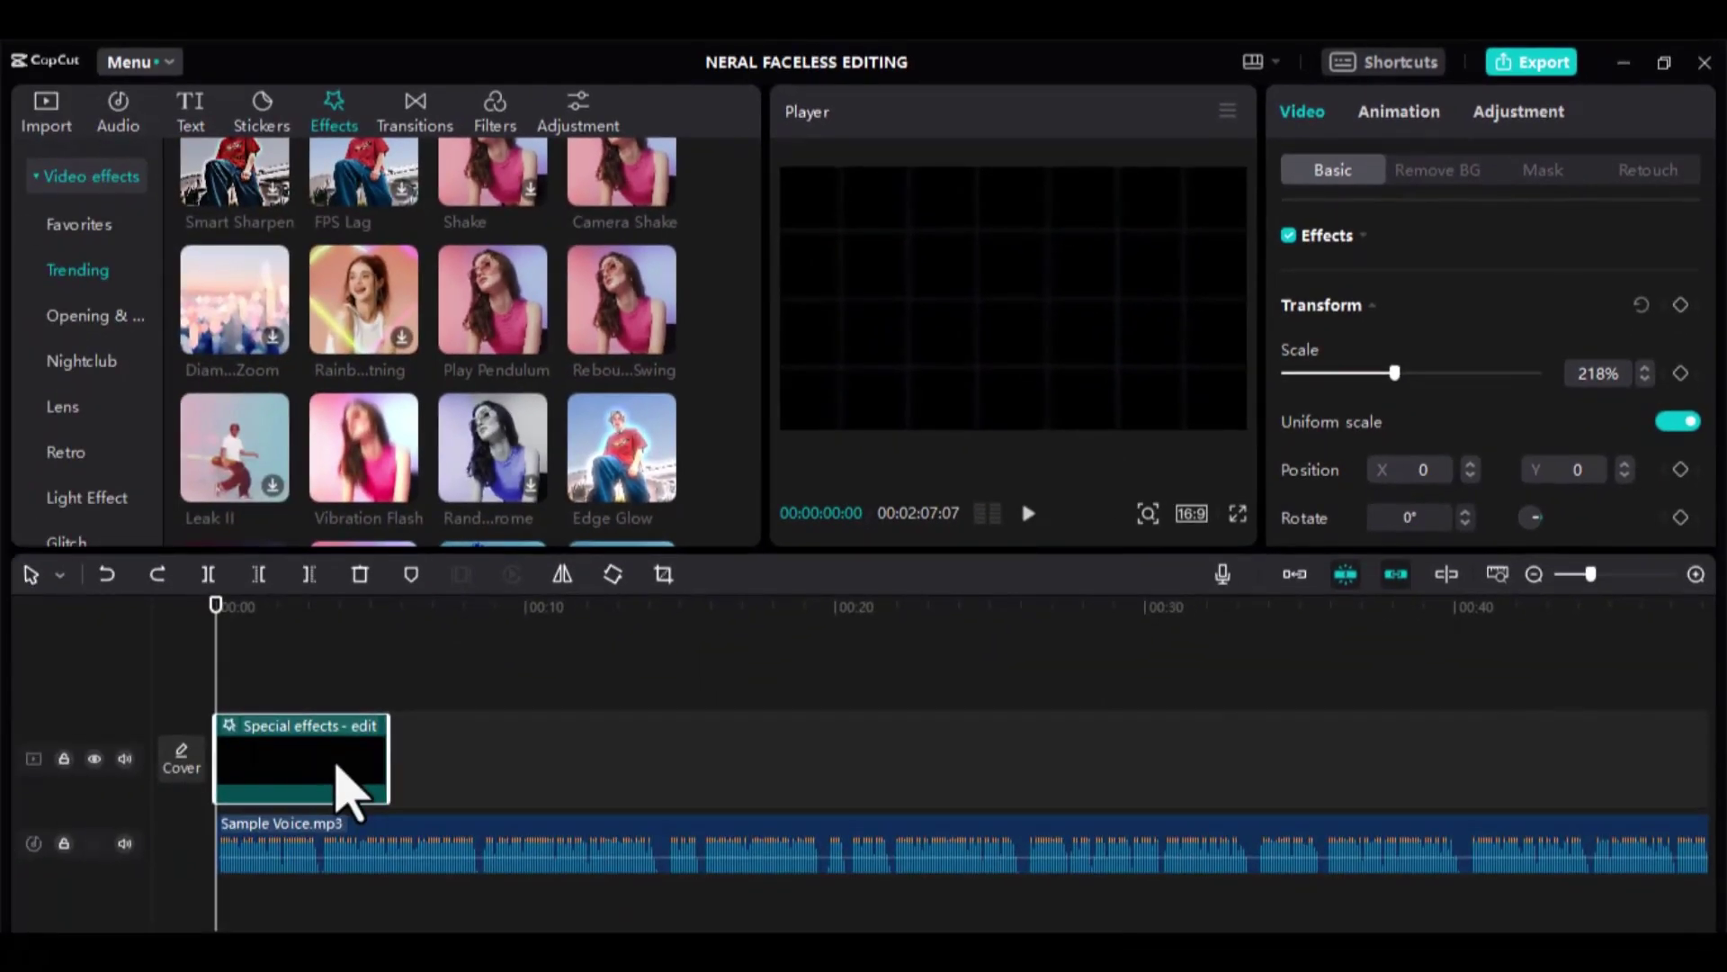
# Merge the effected background clip into Compound clip143 via Create compound clip
pyautogui.rightClick(336, 763)
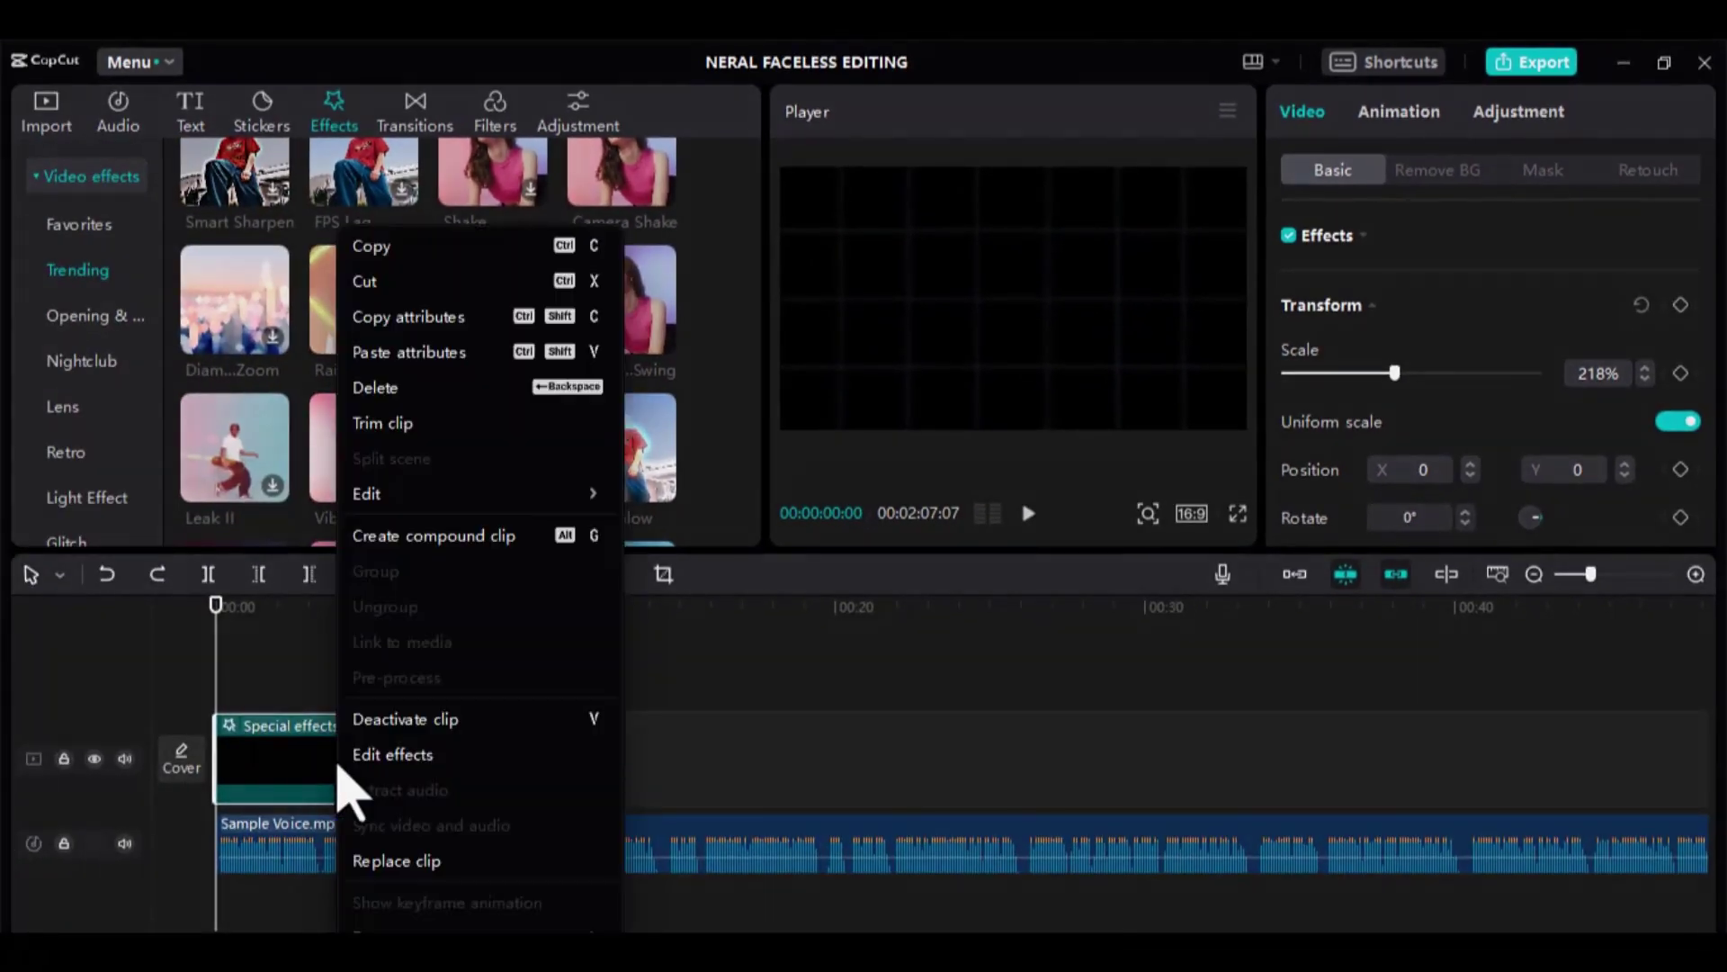
pyautogui.click(474, 538)
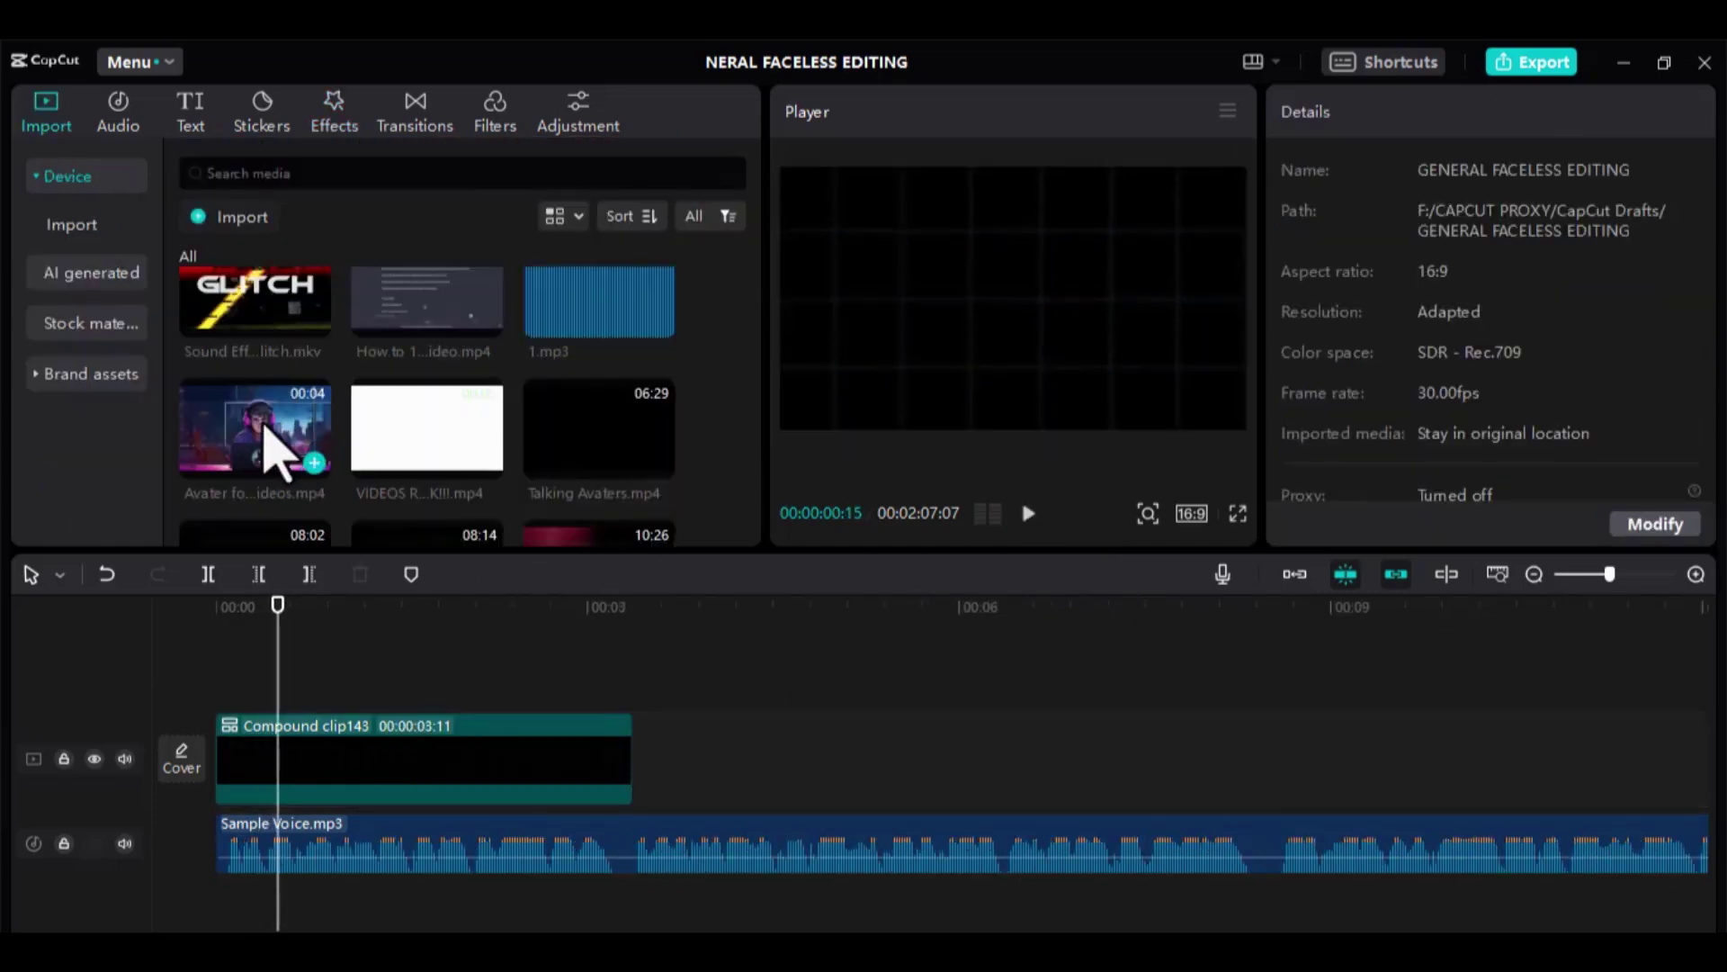
# Place Avatar for all Videos.mp4 on the main track directly after the background clip
pyautogui.moveTo(263, 423); pyautogui.dragTo(686, 730)
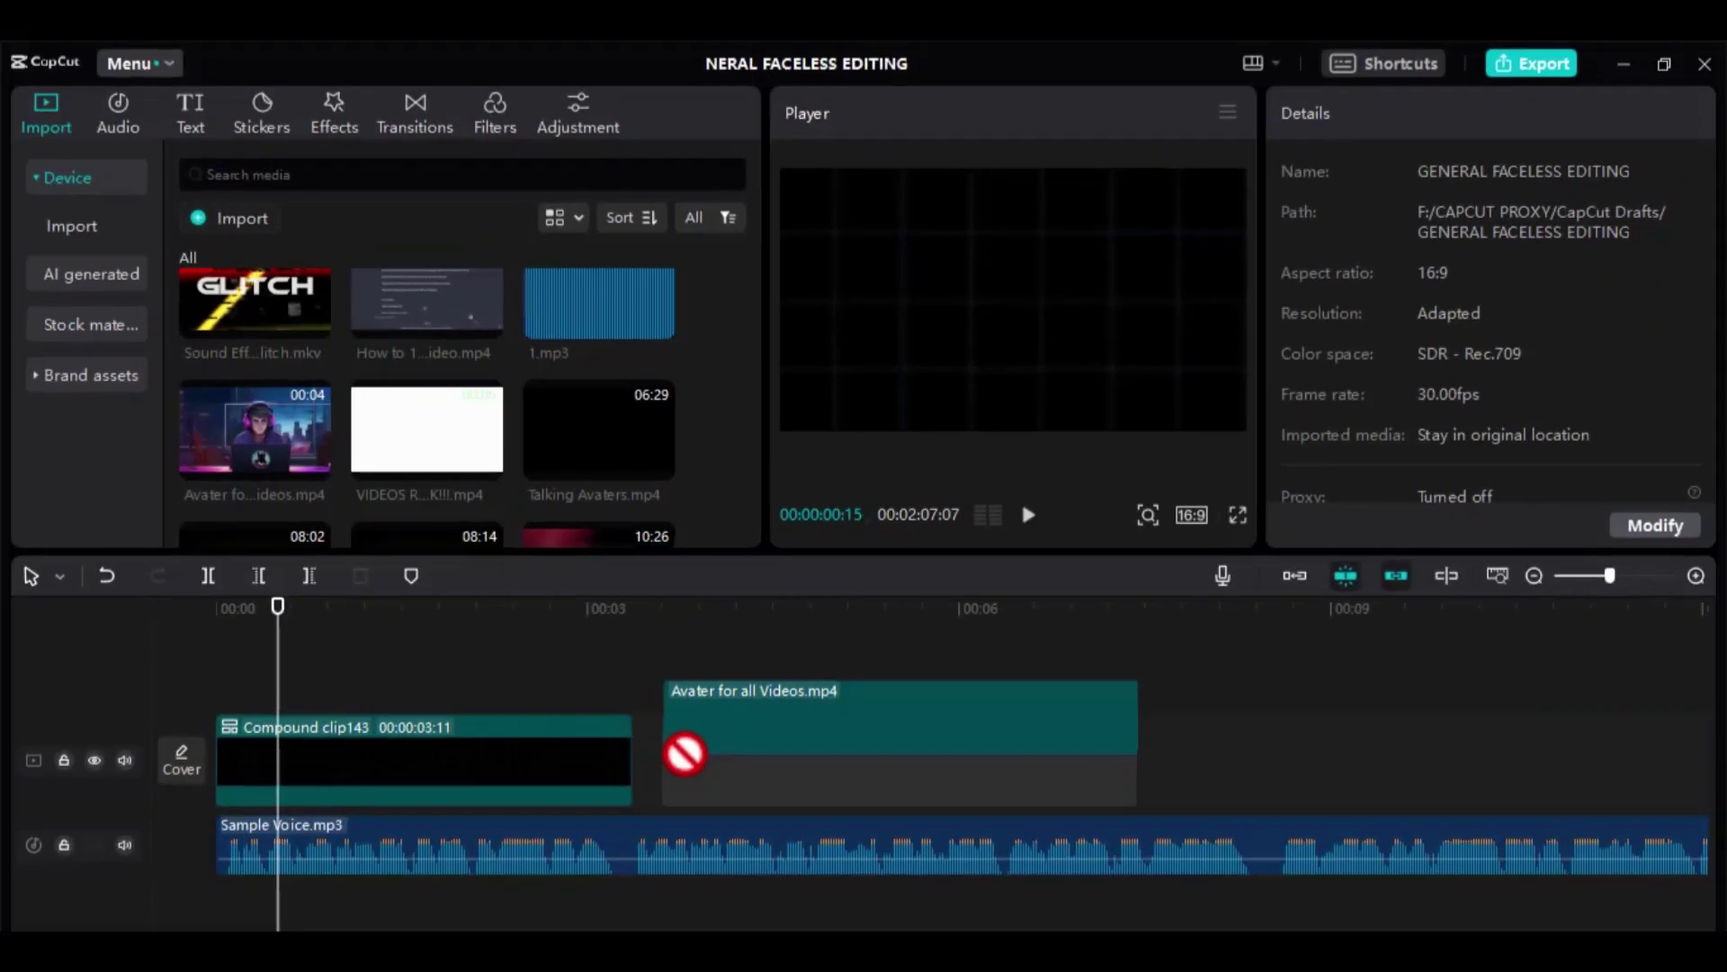
pyautogui.moveTo(678, 754); pyautogui.dragTo(660, 718)
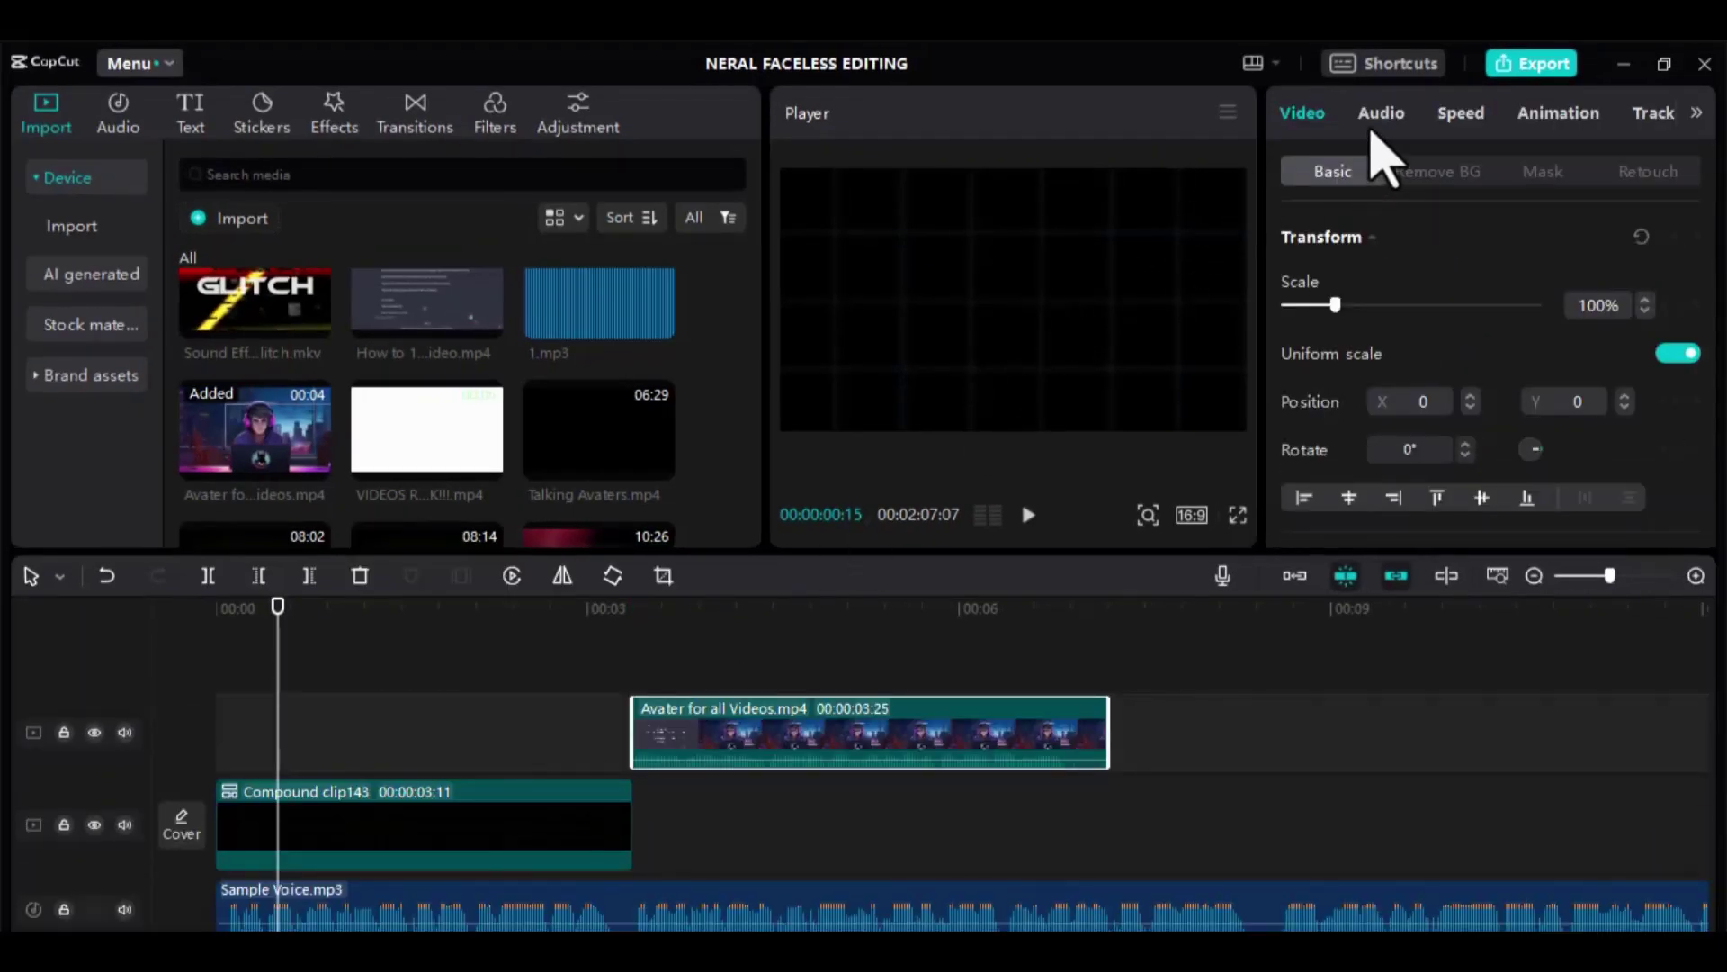
pyautogui.hotkey('ctrl', 'z')
pyautogui.moveTo(886, 782); pyautogui.dragTo(540, 738)
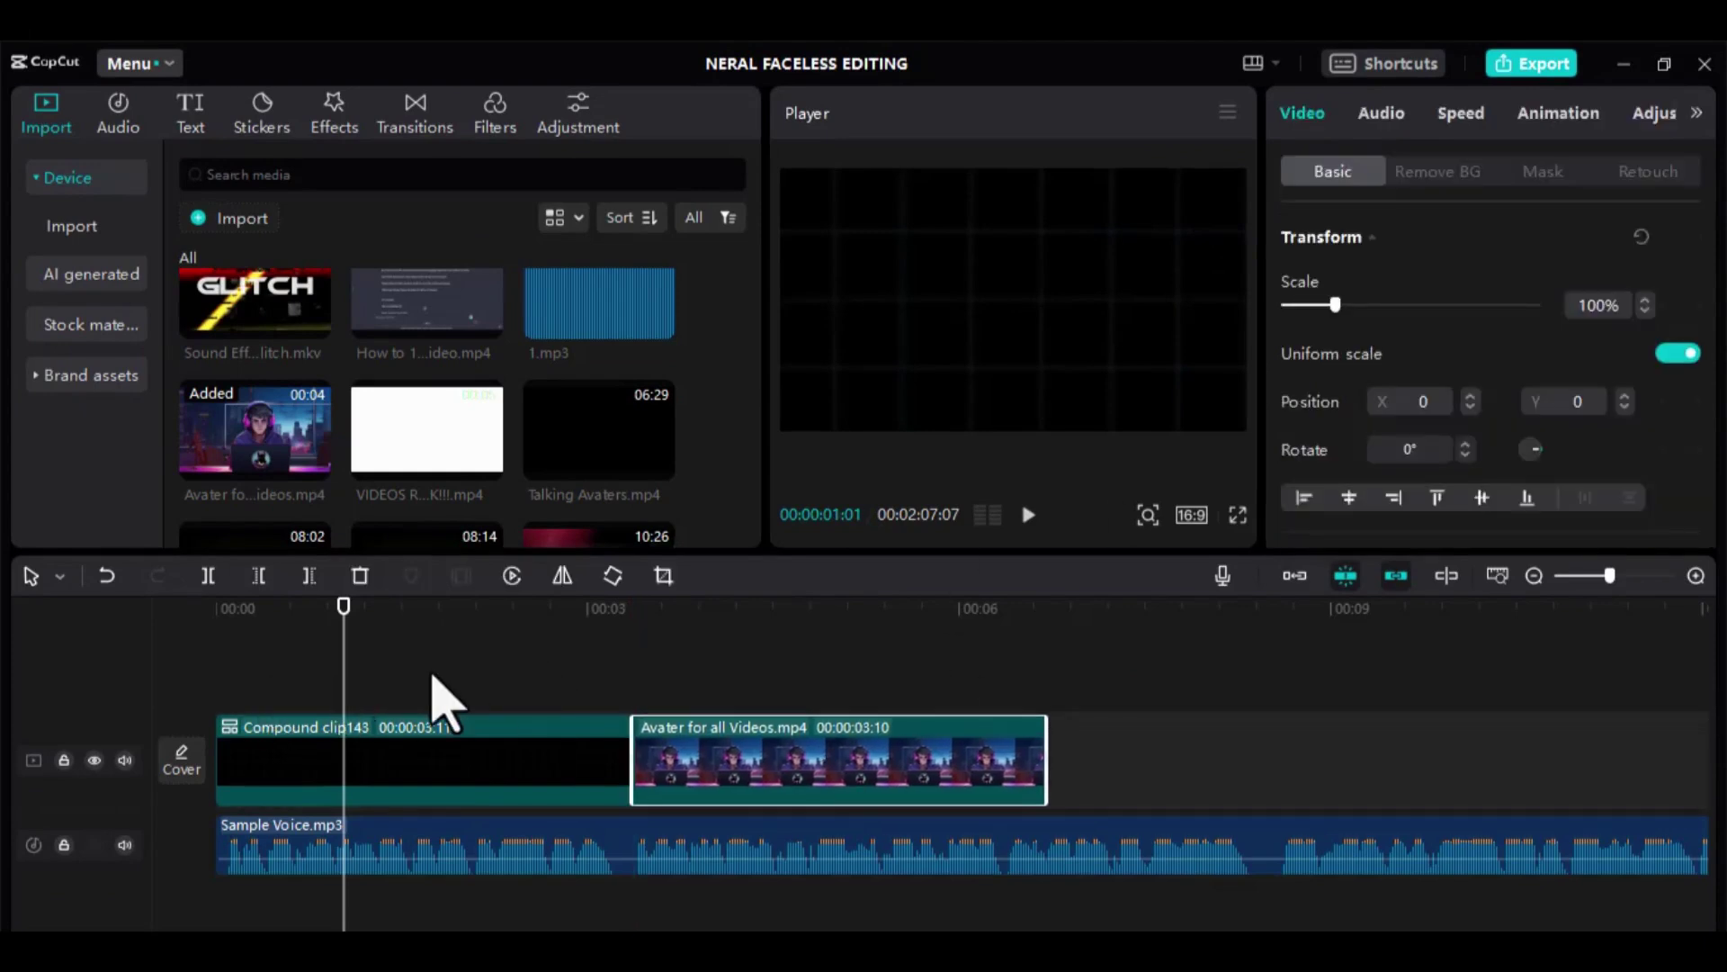
pyautogui.click(635, 688)
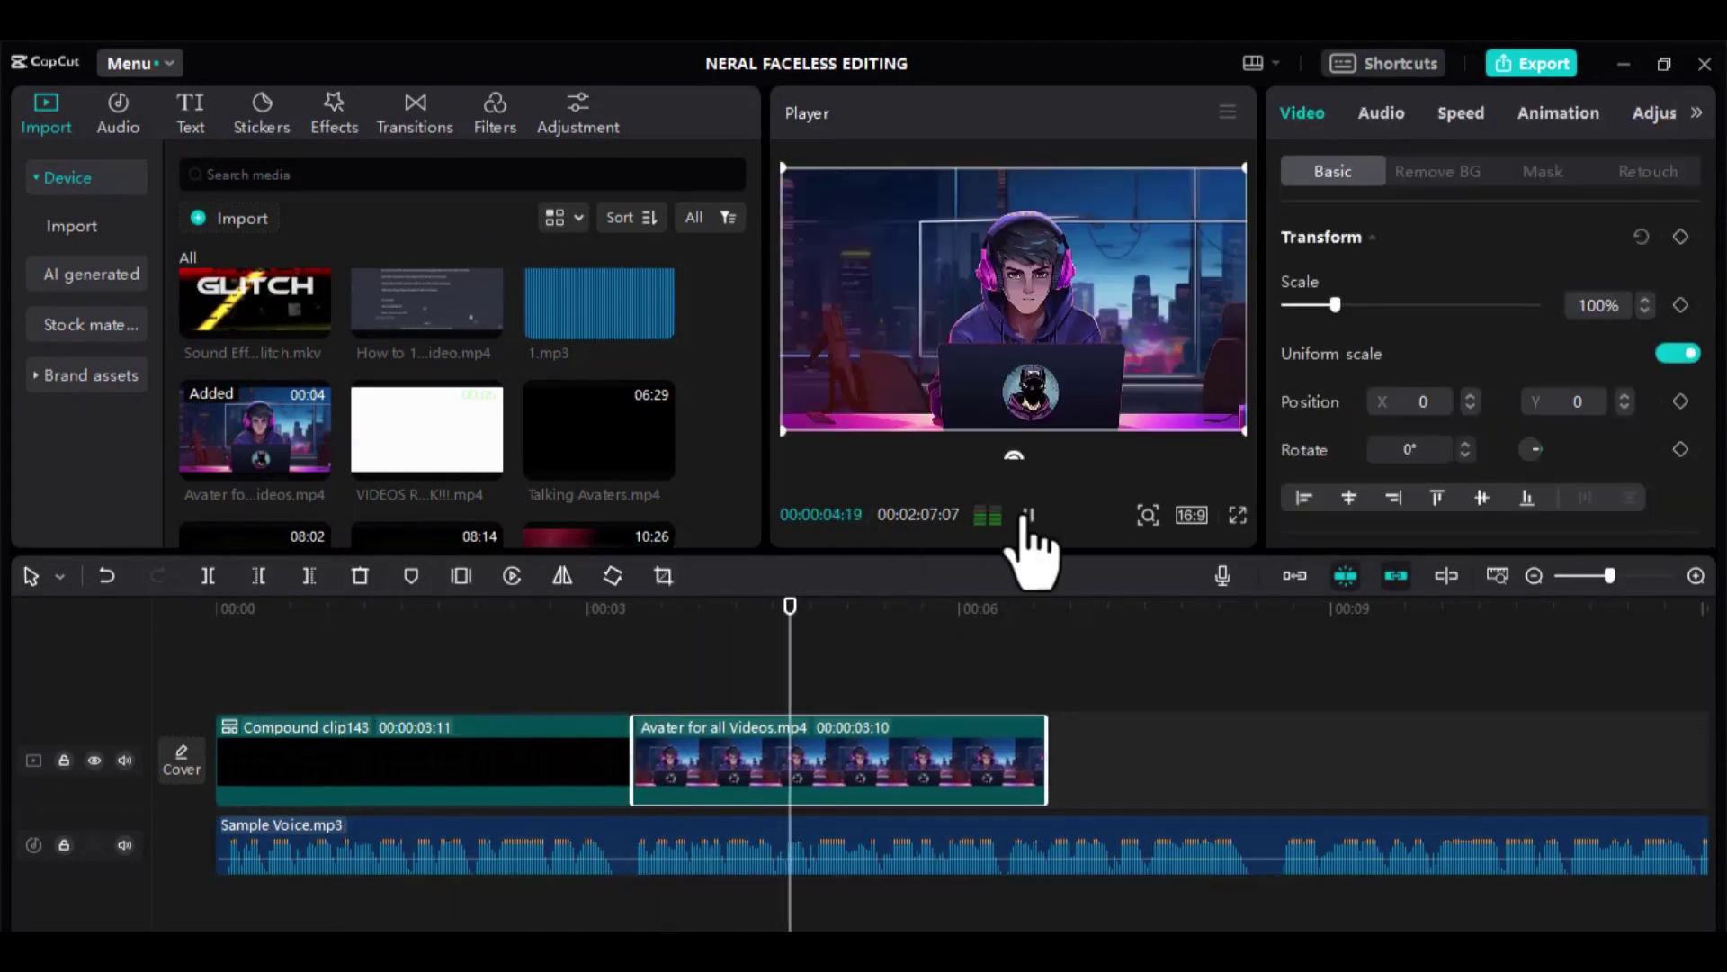
# Turn the avatar clip into Compound clip144 and drag its end to lengthen it
pyautogui.rightClick(920, 765)
pyautogui.click(1035, 505)
pyautogui.click(1035, 612)
pyautogui.moveTo(1116, 760); pyautogui.dragTo(1258, 761)
pyautogui.click(1051, 654)
pyautogui.click(1246, 784)
# Add YOUTUBE VIDEO FREE_44 after the avatar and cut off its part past the playhead
pyautogui.hscroll(5, 675, 630)
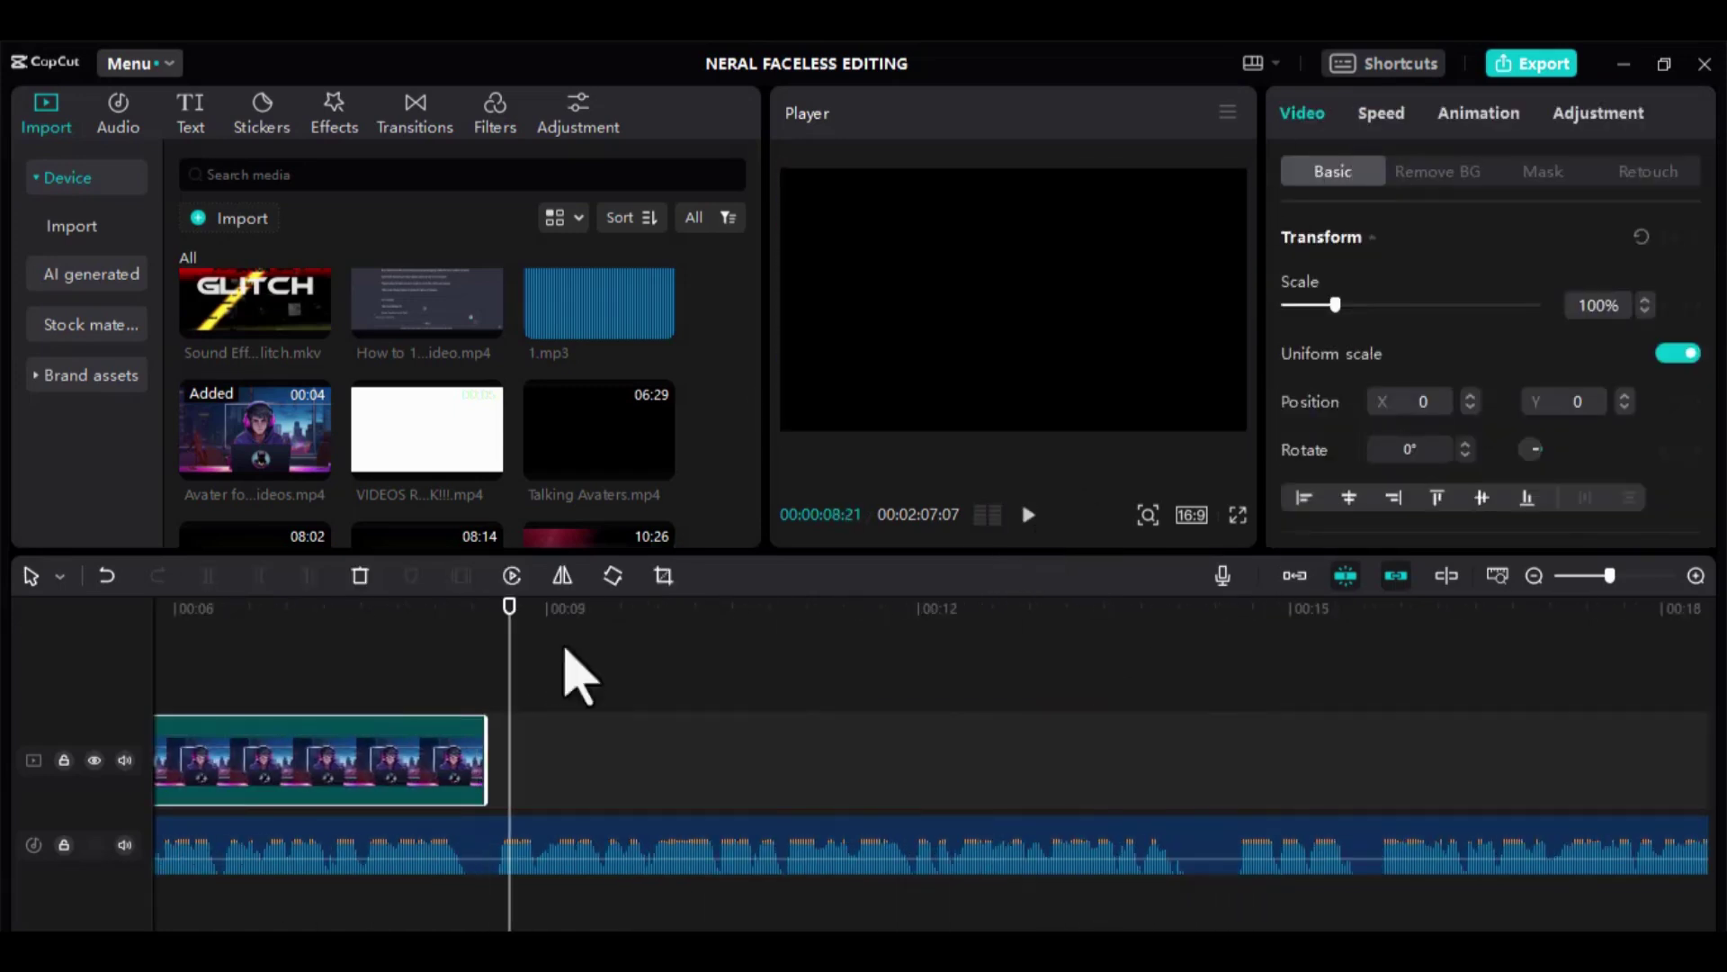
pyautogui.click(1027, 531)
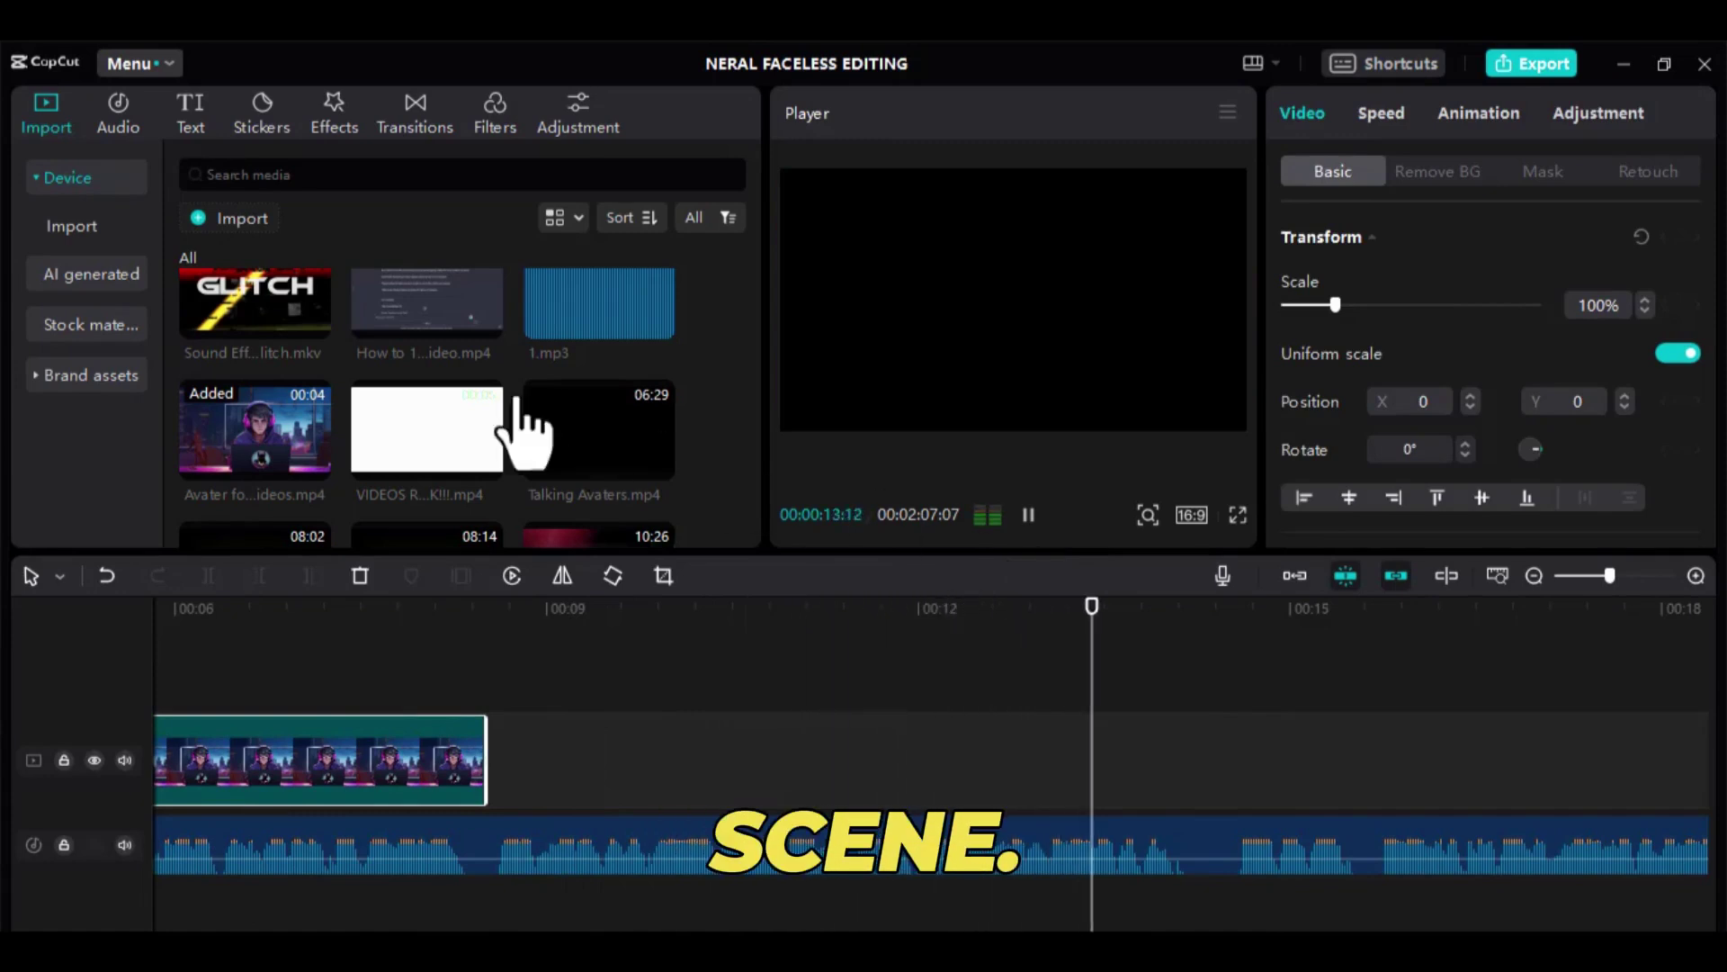
pyautogui.scroll(-5, 455, 416)
pyautogui.moveTo(255, 441); pyautogui.dragTo(578, 741)
pyautogui.press('w')
# Append YOUTUBE VIDEO FREE_45 with its end trimmed, preview, then add YOUTUBE VIDEO FREE_23 after it
pyautogui.moveTo(776, 760); pyautogui.dragTo(748, 782)
pyautogui.moveTo(543, 366); pyautogui.dragTo(765, 787)
pyautogui.moveTo(1341, 761); pyautogui.dragTo(1199, 774)
pyautogui.click(1480, 747)
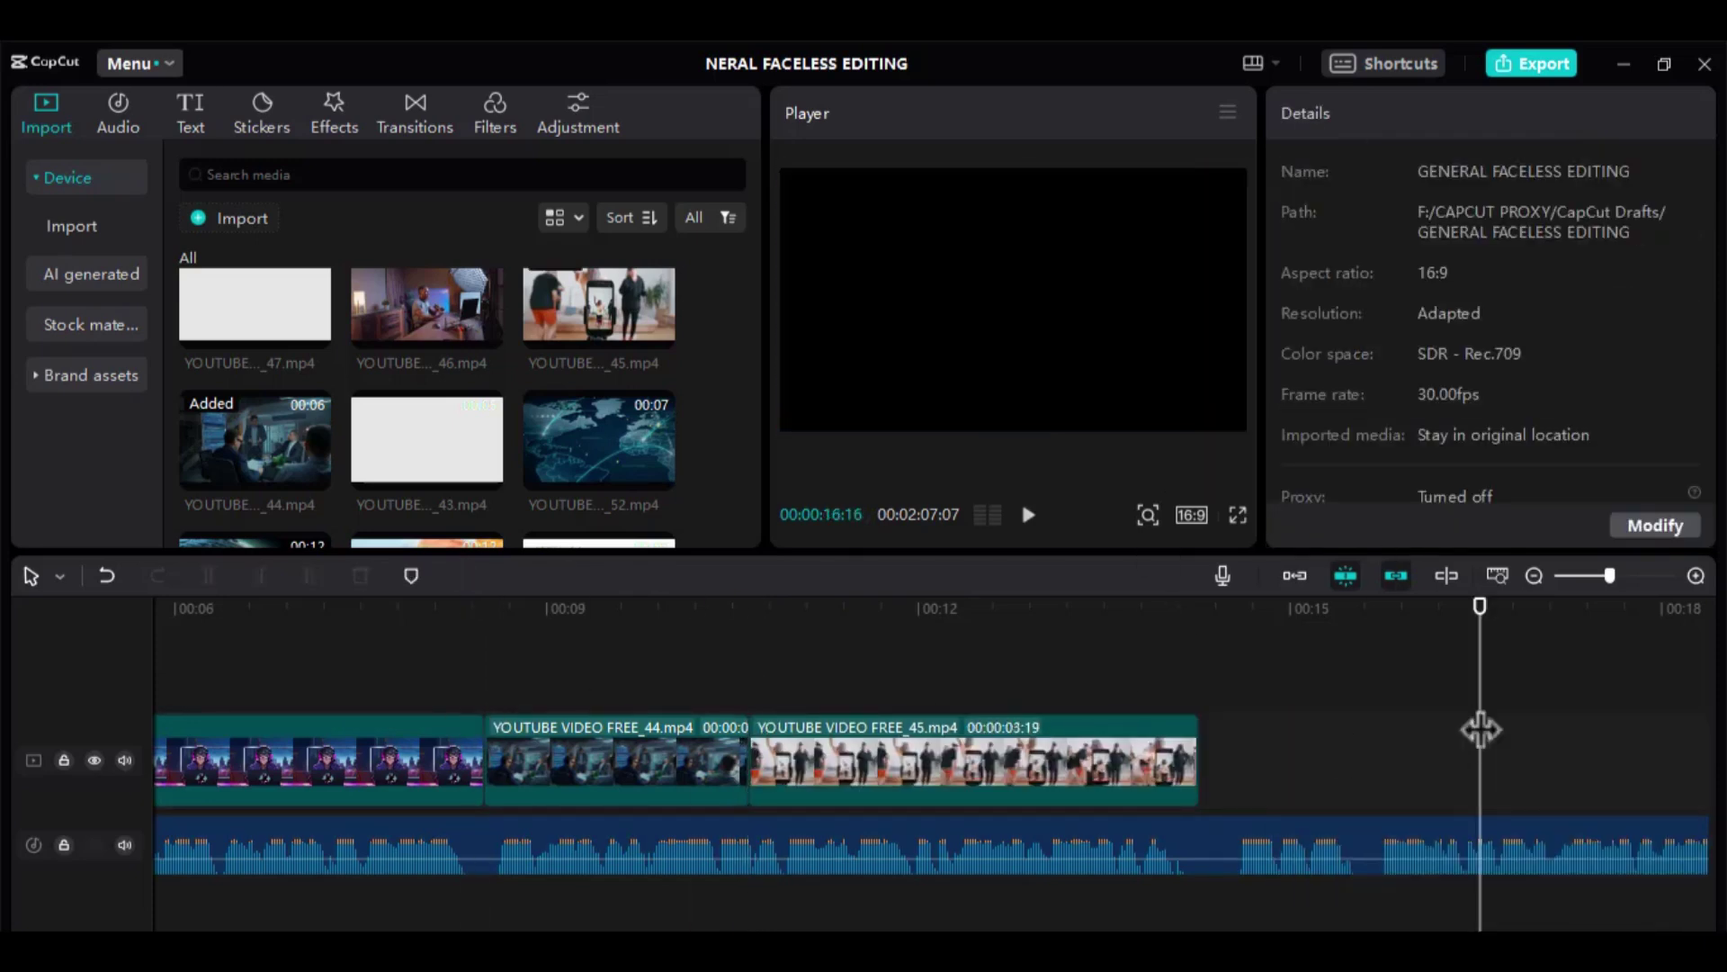
pyautogui.click(1029, 515)
pyautogui.click(1028, 515)
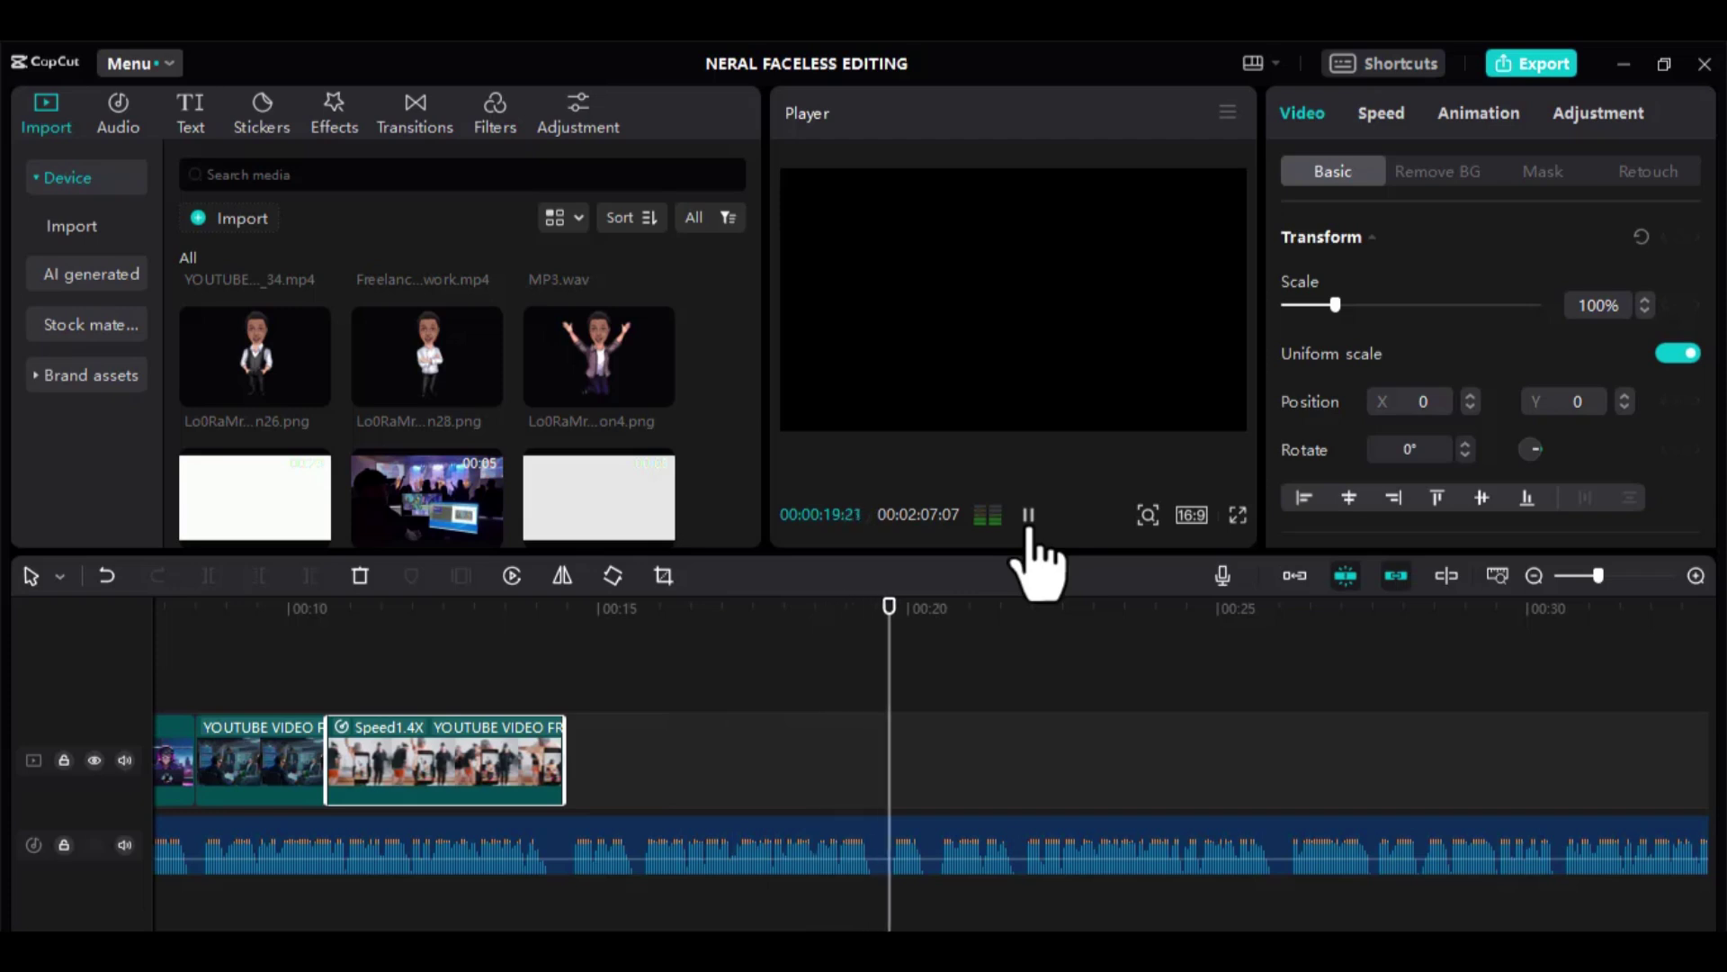
pyautogui.click(1029, 515)
pyautogui.scroll(5, 459, 358)
pyautogui.moveTo(459, 358); pyautogui.dragTo(592, 779)
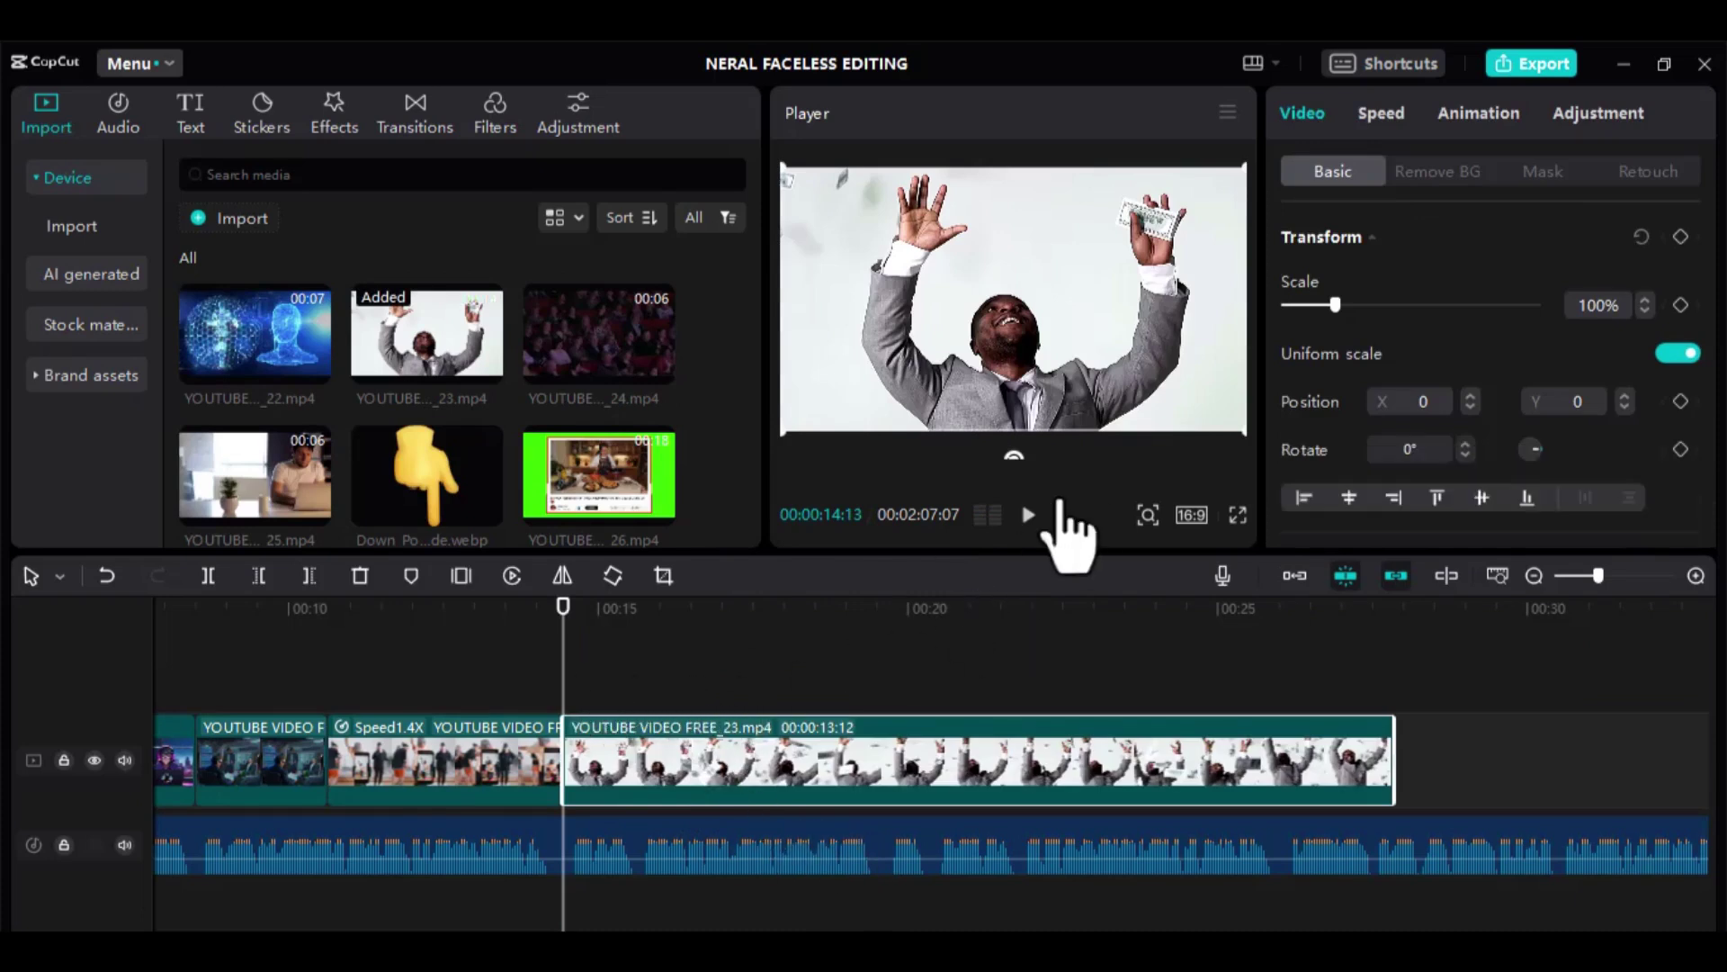
# Set YOUTUBE VIDEO FREE_23's speed to 2.4x, shortening it to 5.2 seconds
pyautogui.click(1041, 531)
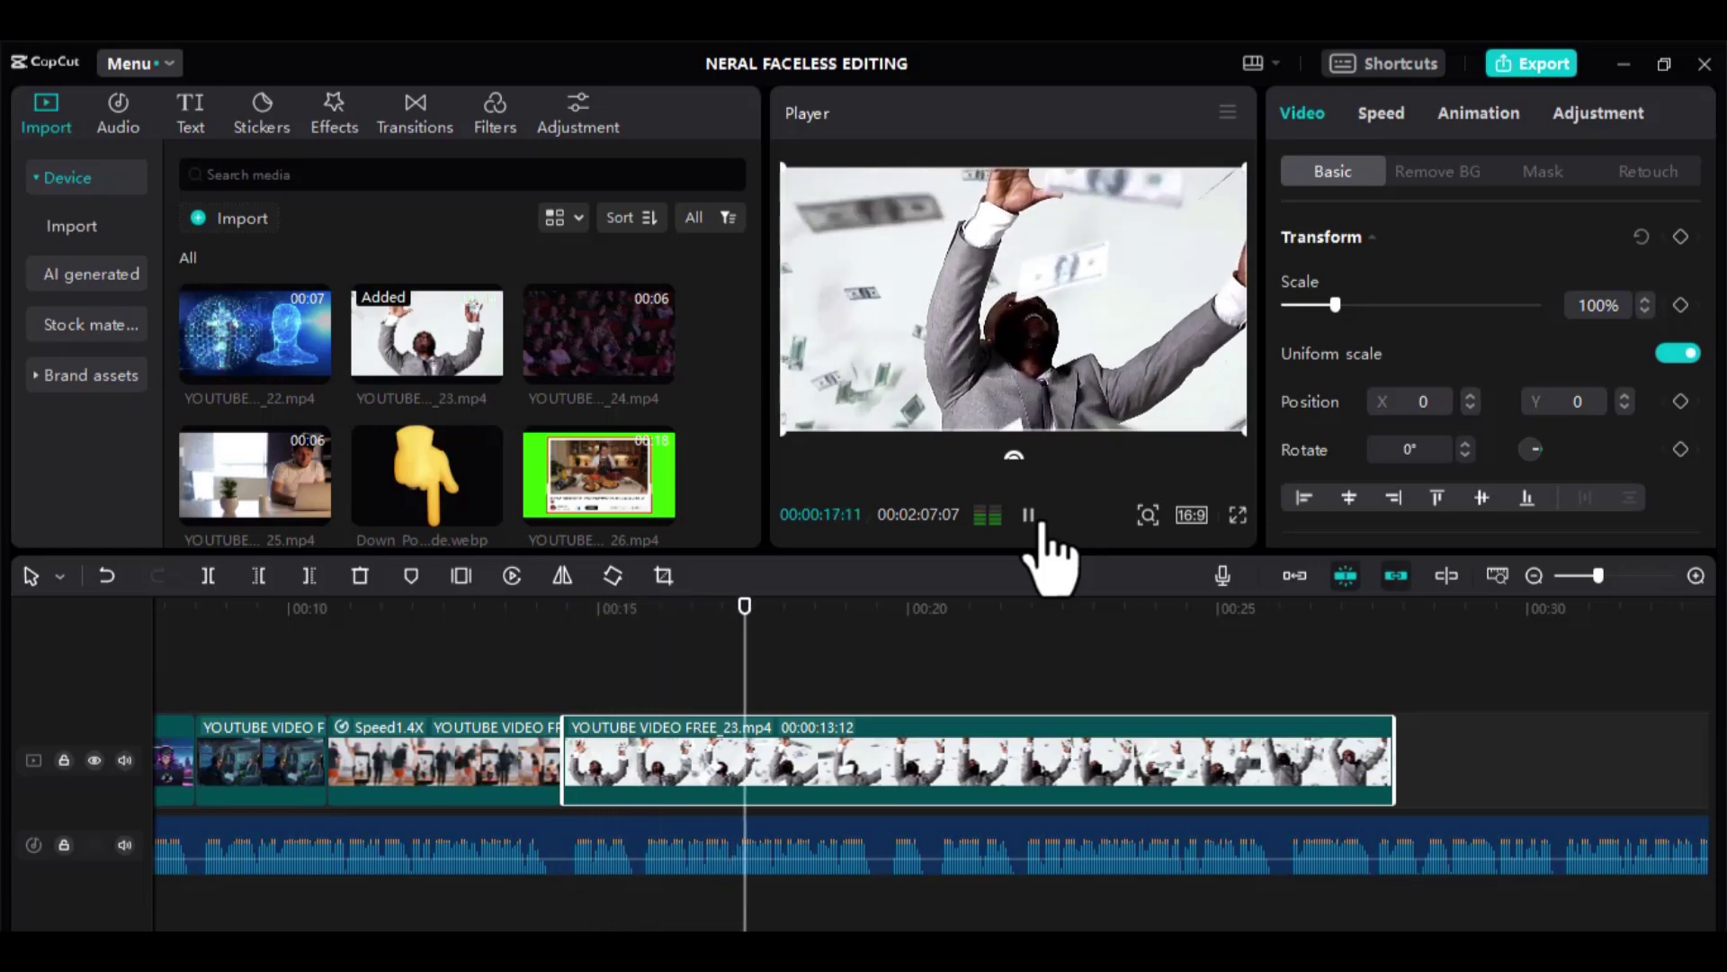
pyautogui.click(1028, 515)
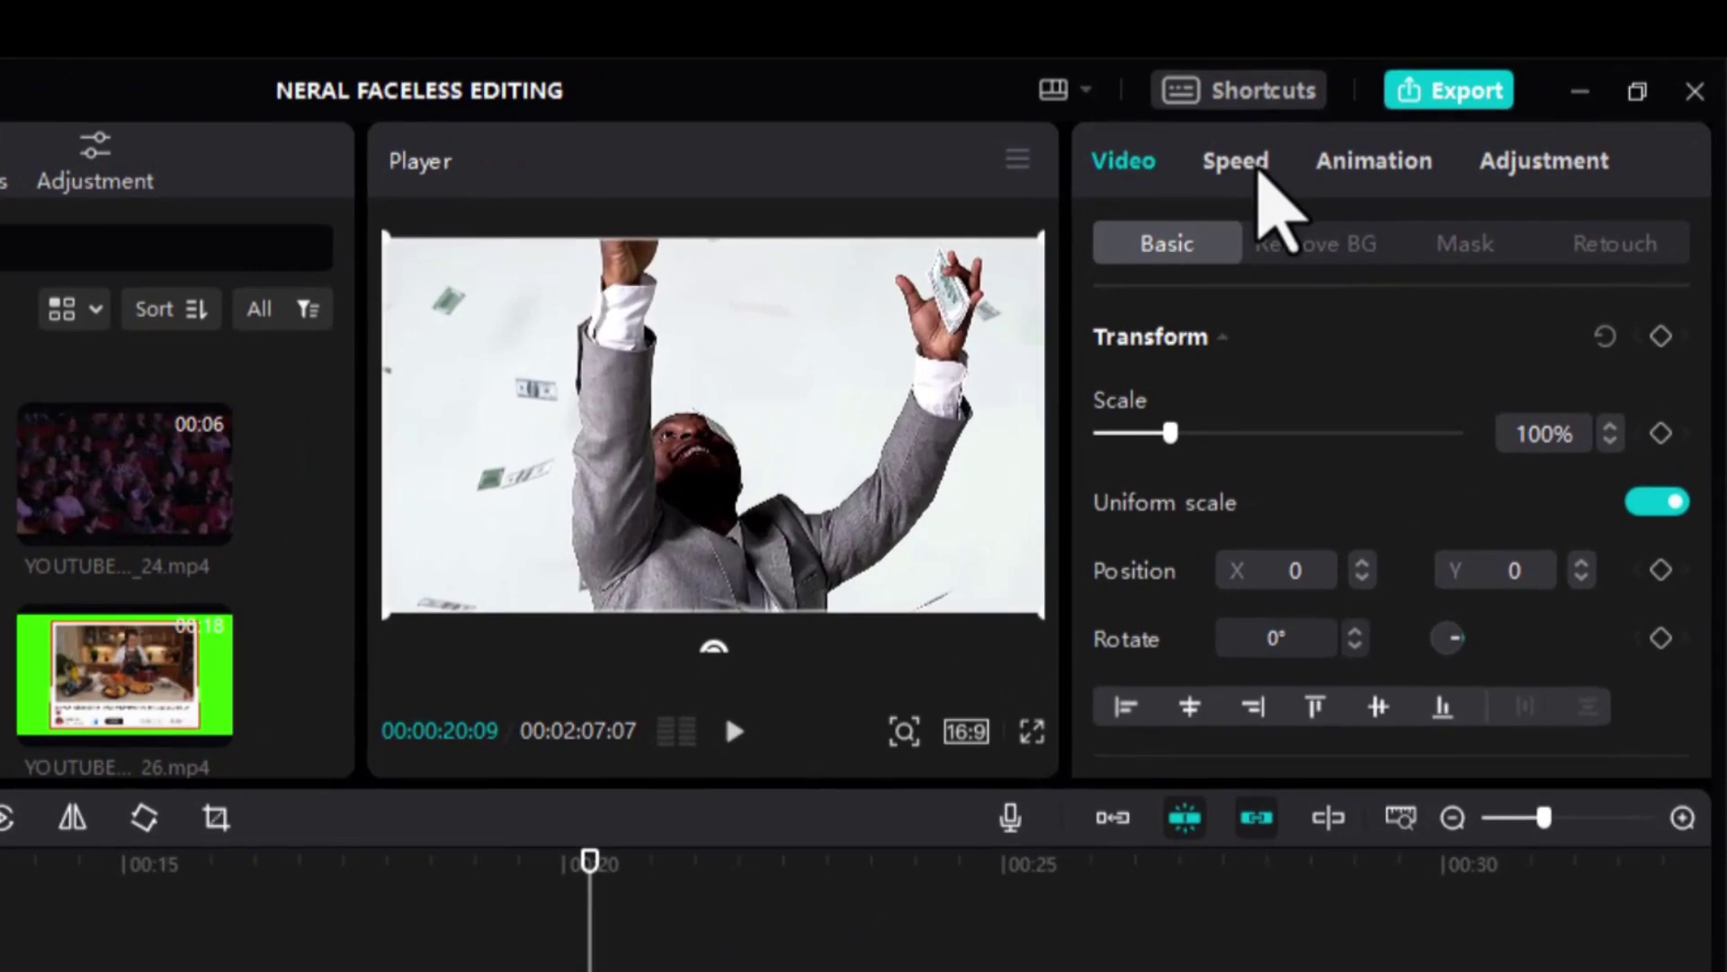
pyautogui.click(1246, 164)
pyautogui.moveTo(1176, 386); pyautogui.dragTo(1279, 386)
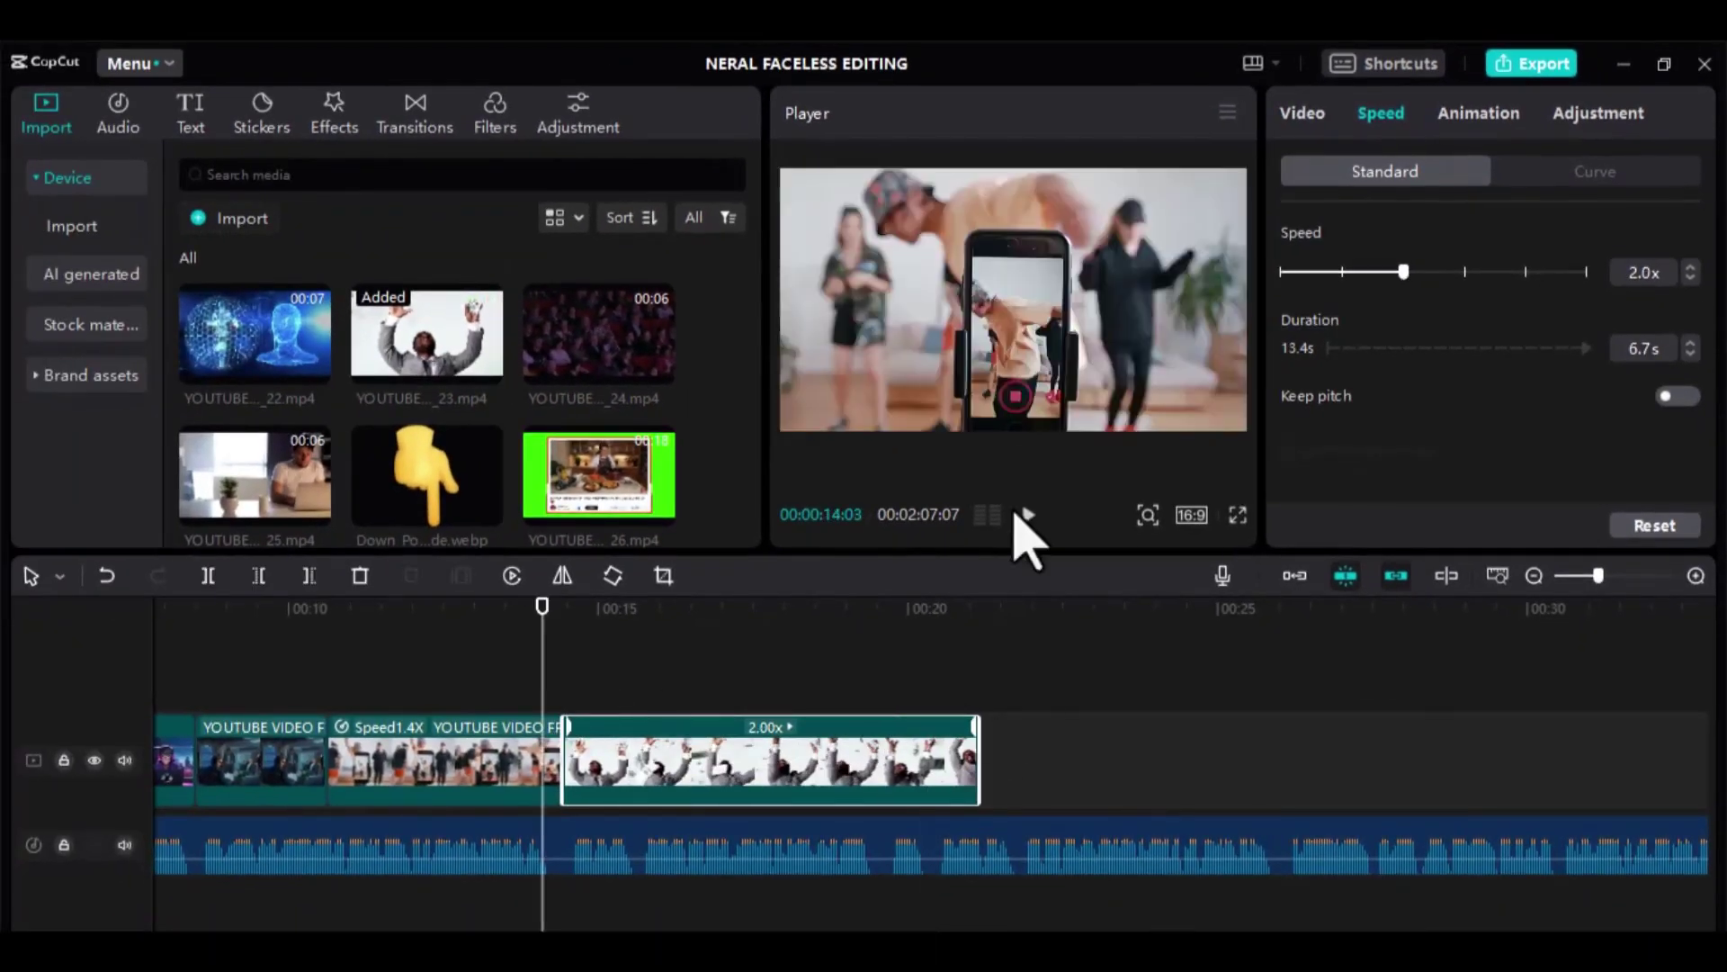
pyautogui.click(1029, 514)
pyautogui.click(1026, 513)
pyautogui.moveTo(1404, 271); pyautogui.dragTo(1414, 286)
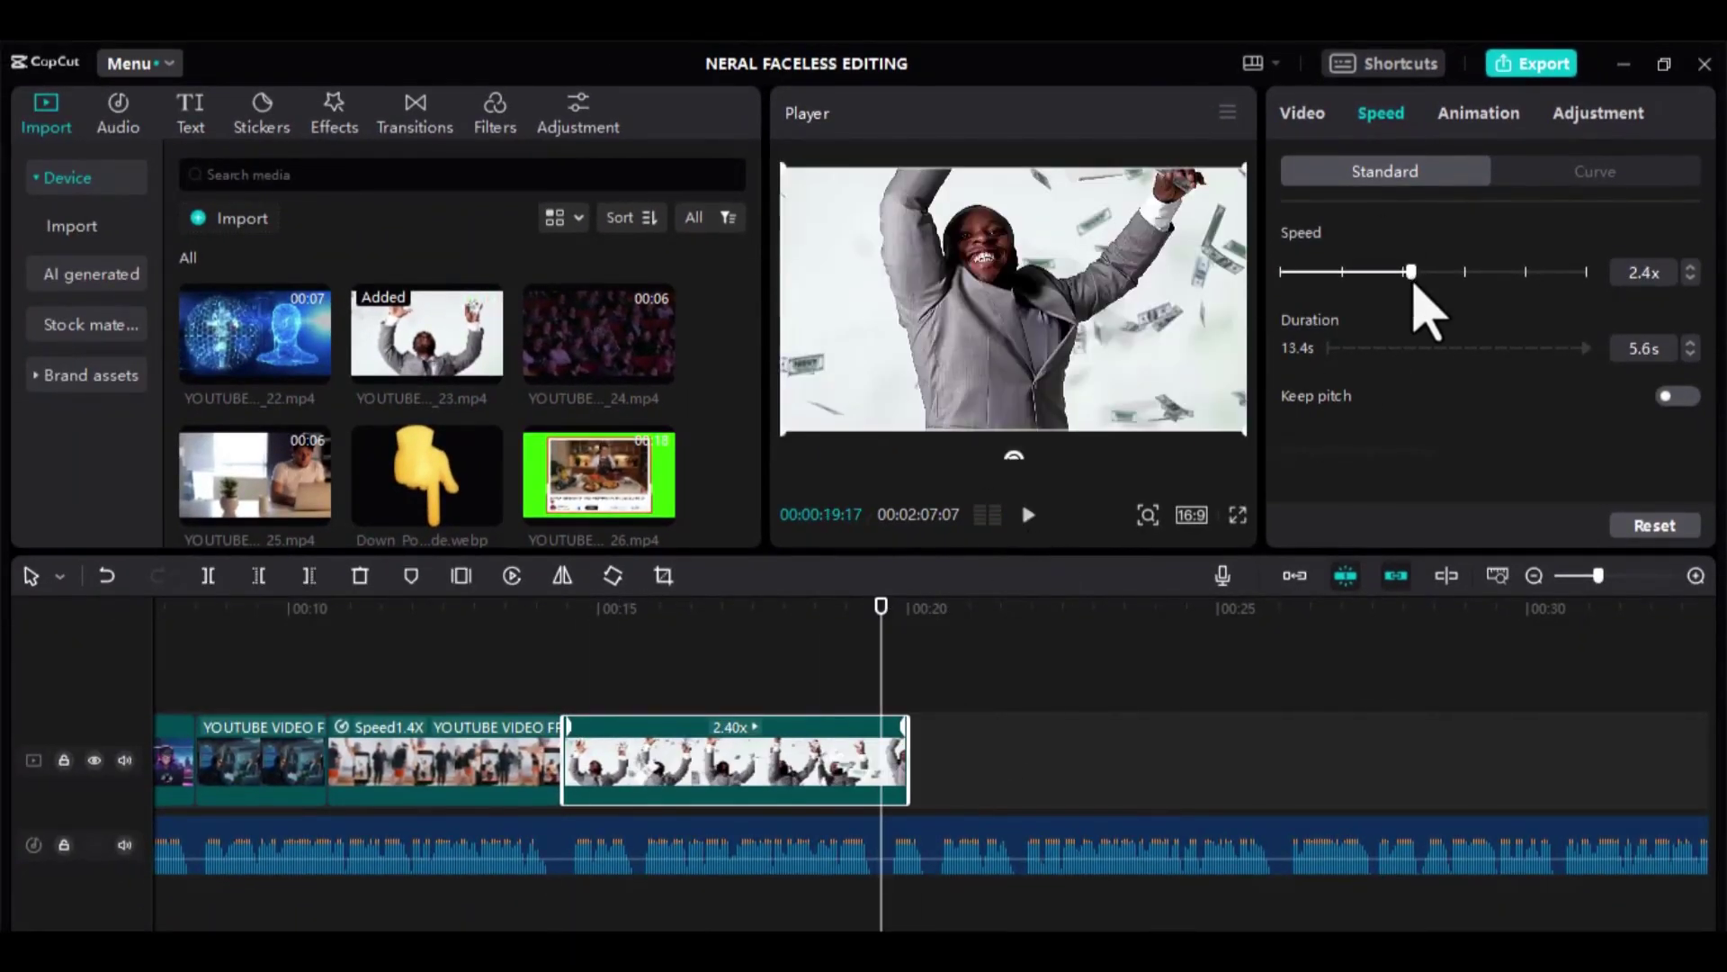
pyautogui.click(857, 149)
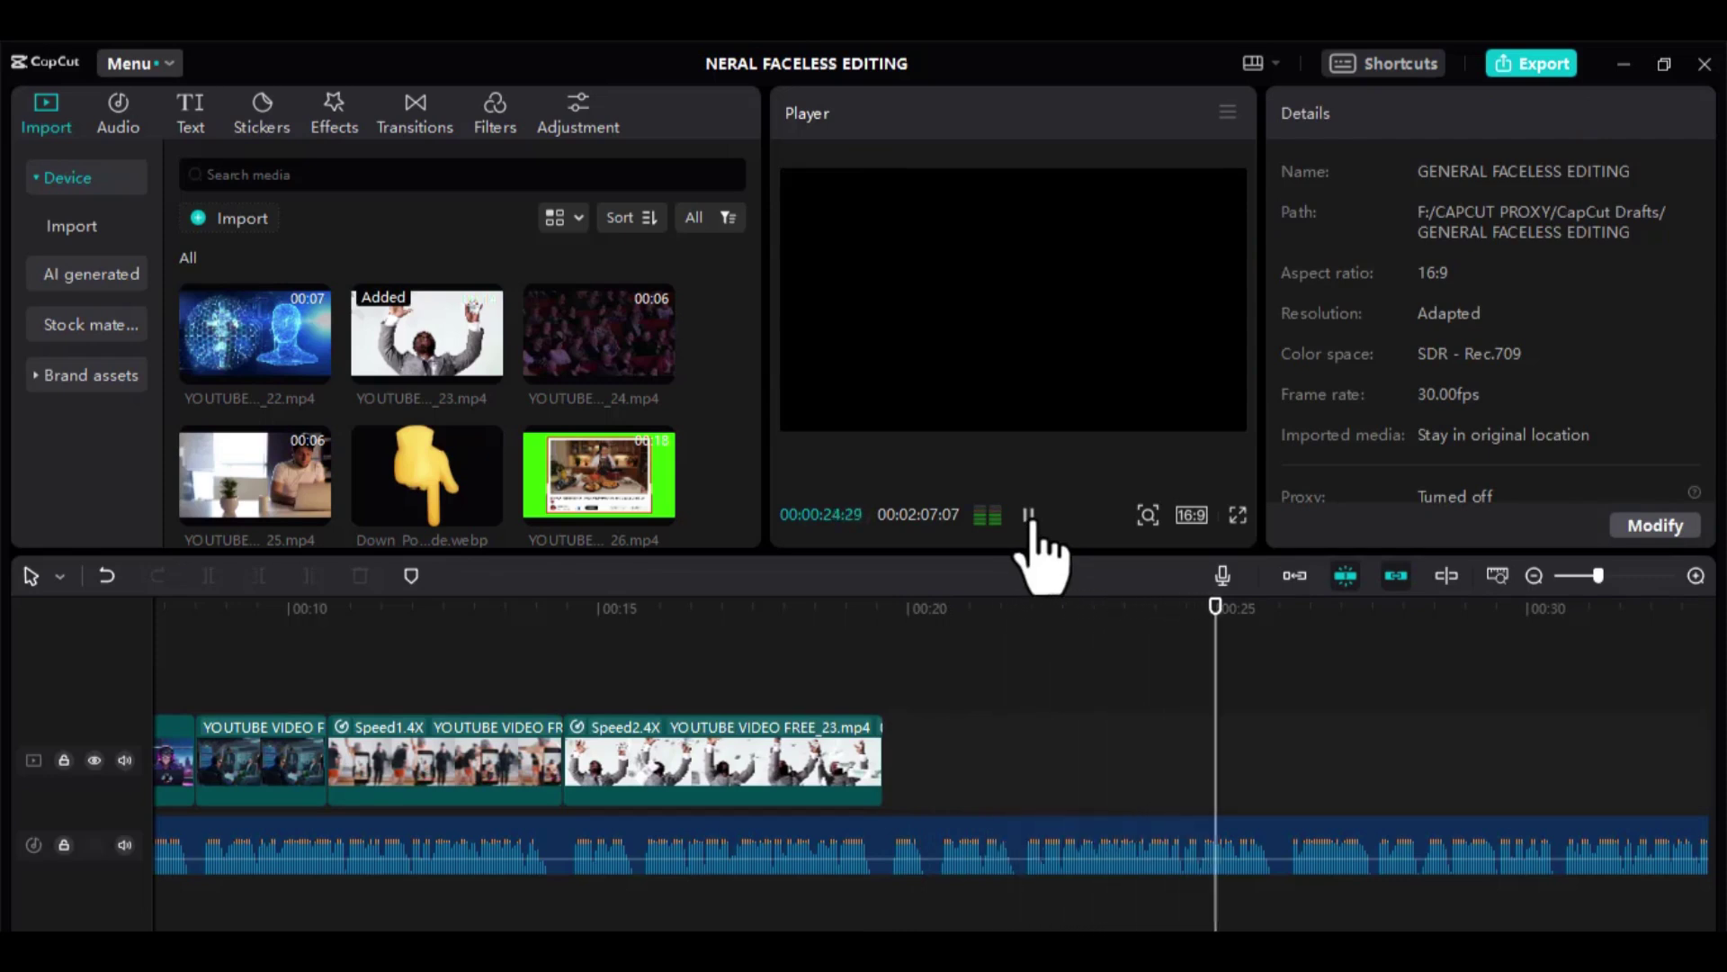
# Speed up the world-map stock clip, merge clips into a compound clip, and zoom out to check the 33-second coverage
pyautogui.click(1029, 516)
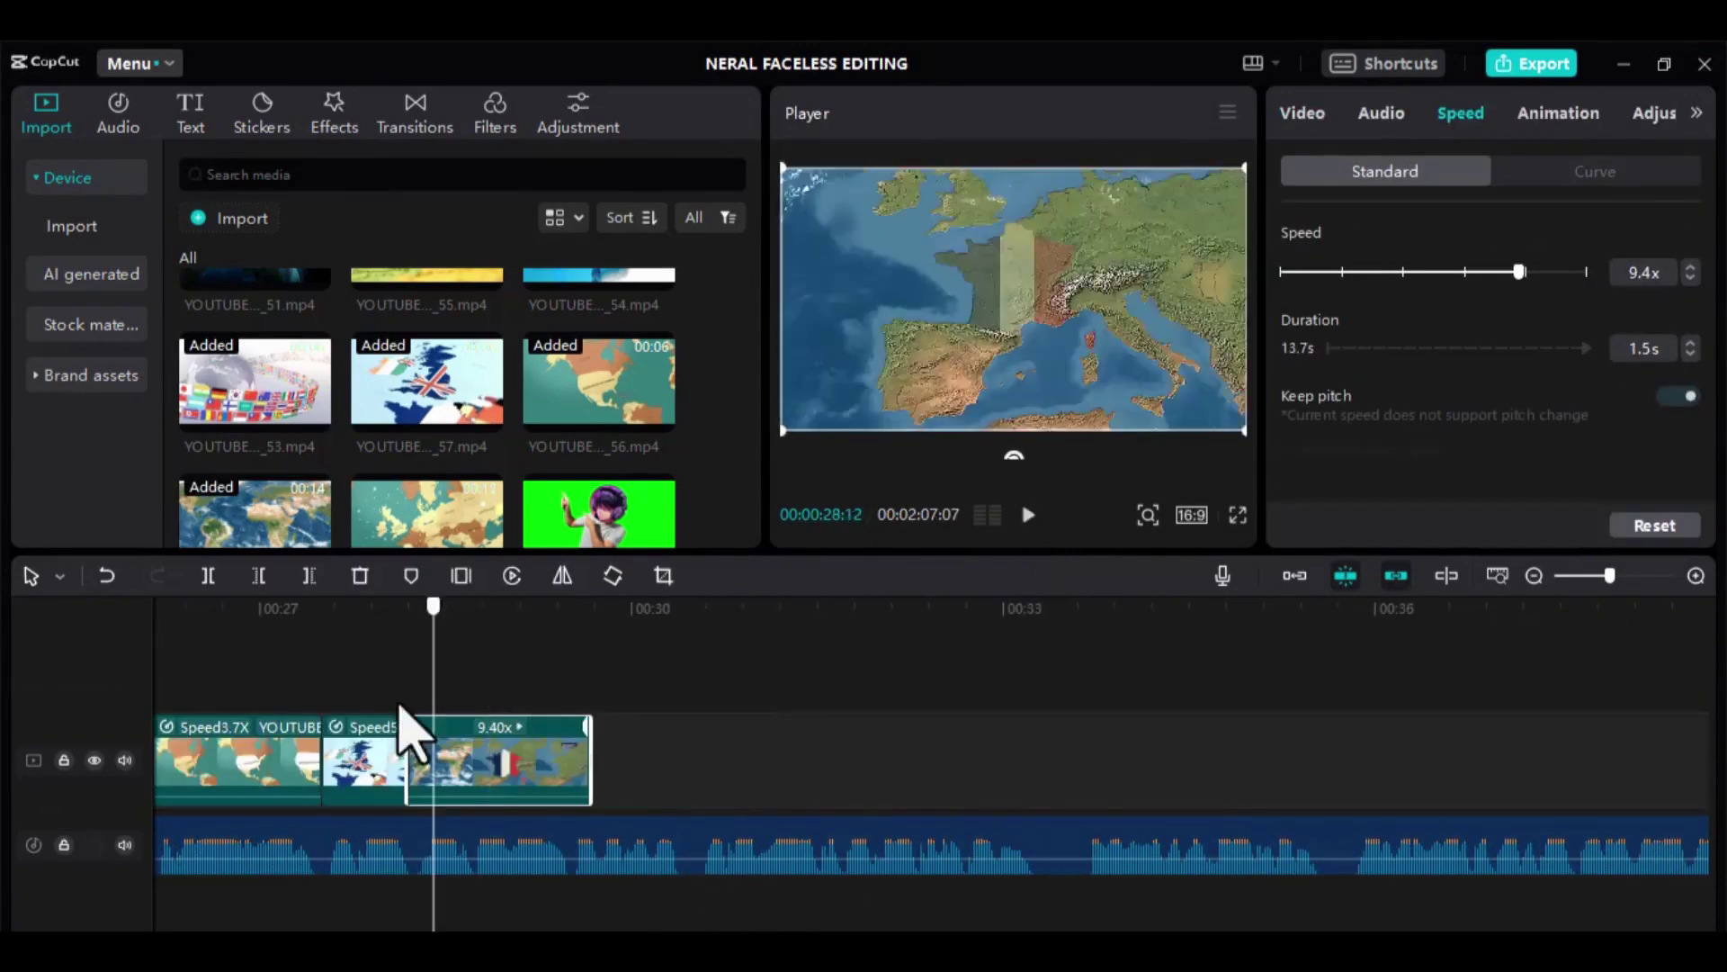
pyautogui.click(540, 782)
pyautogui.click(1029, 515)
pyautogui.click(1029, 515)
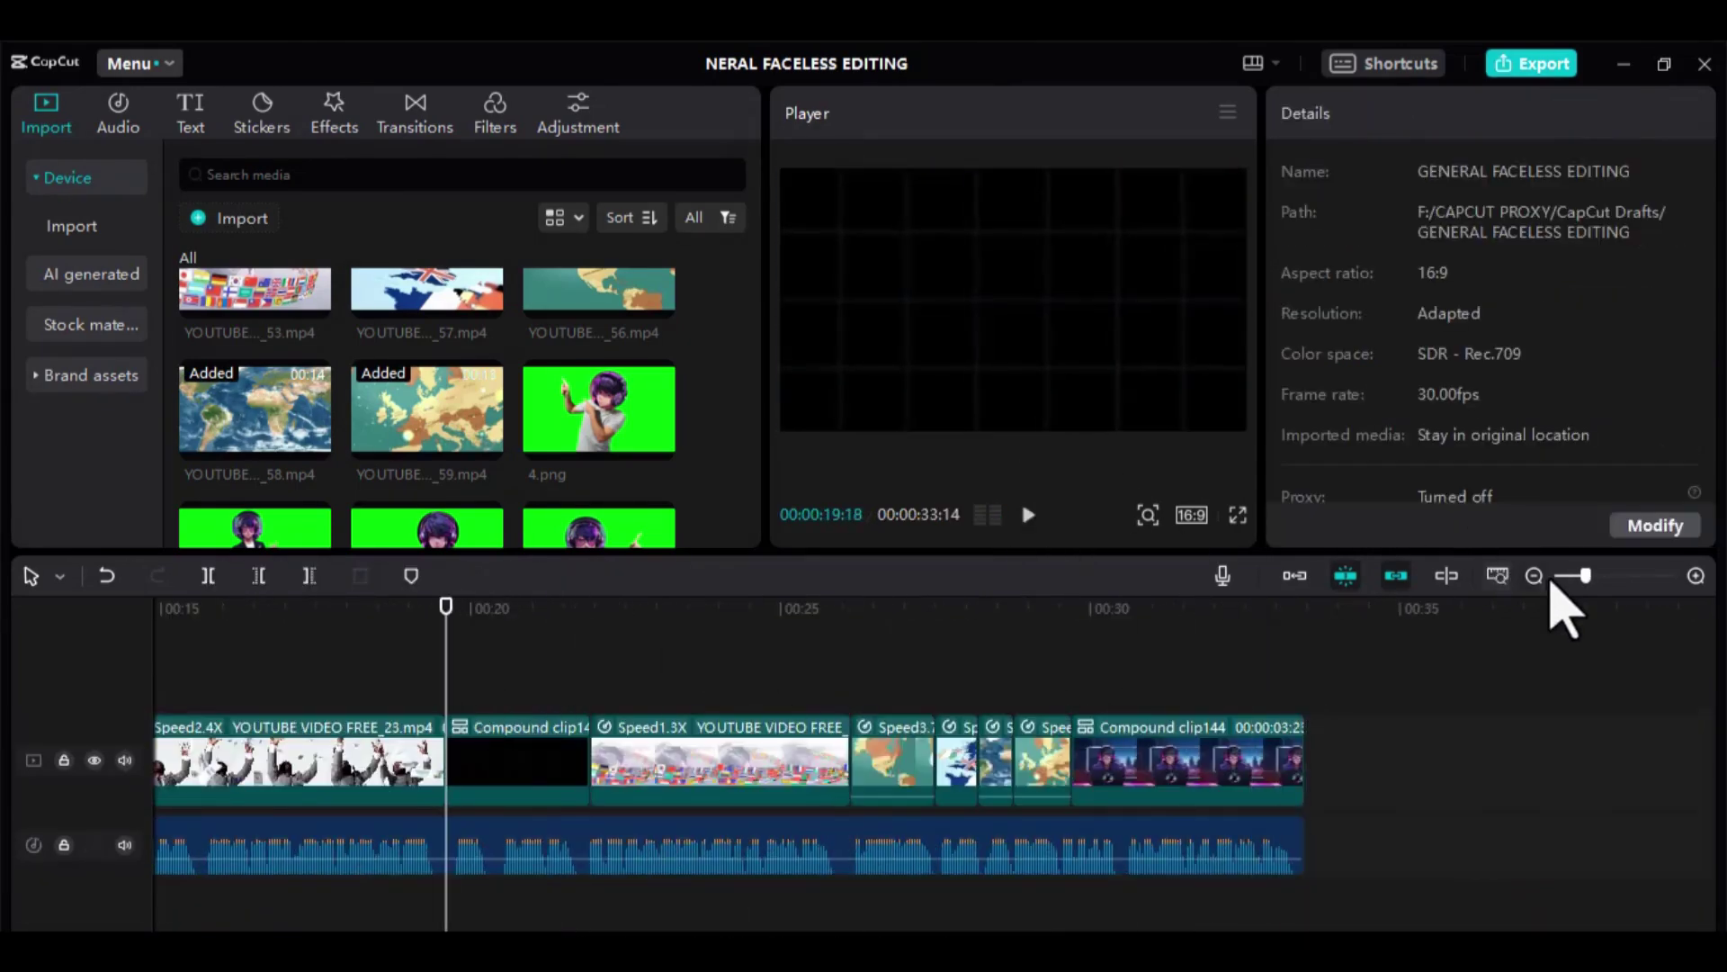
pyautogui.click(1545, 590)
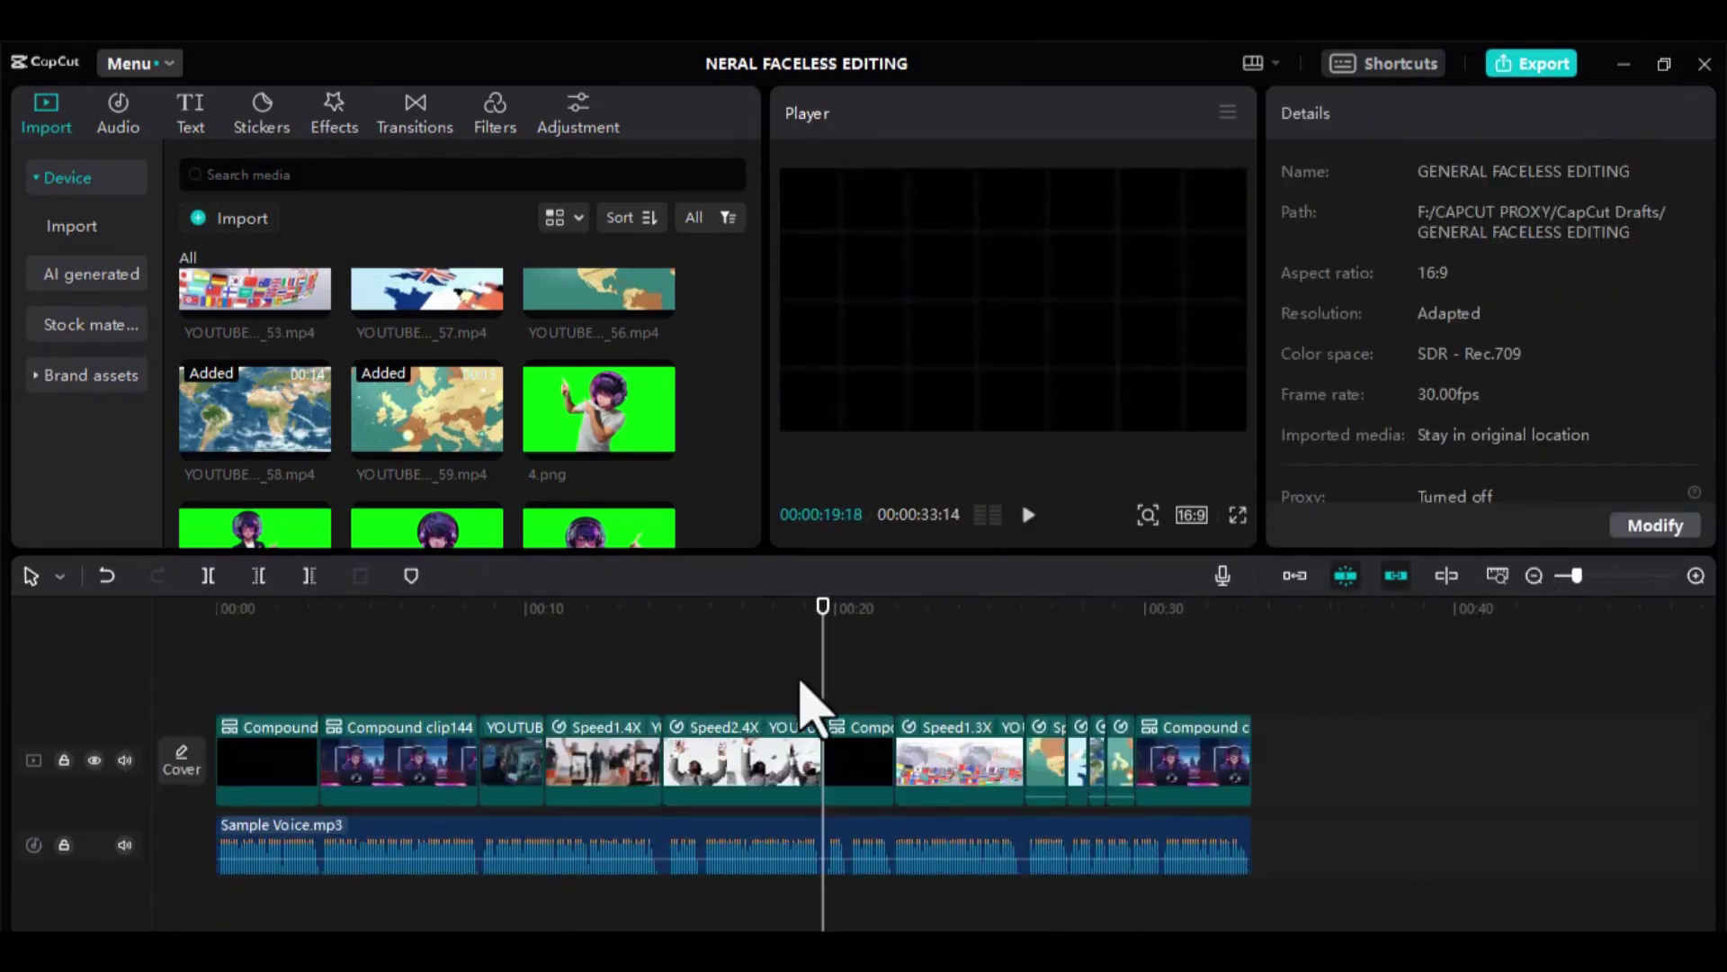
pyautogui.click(406, 693)
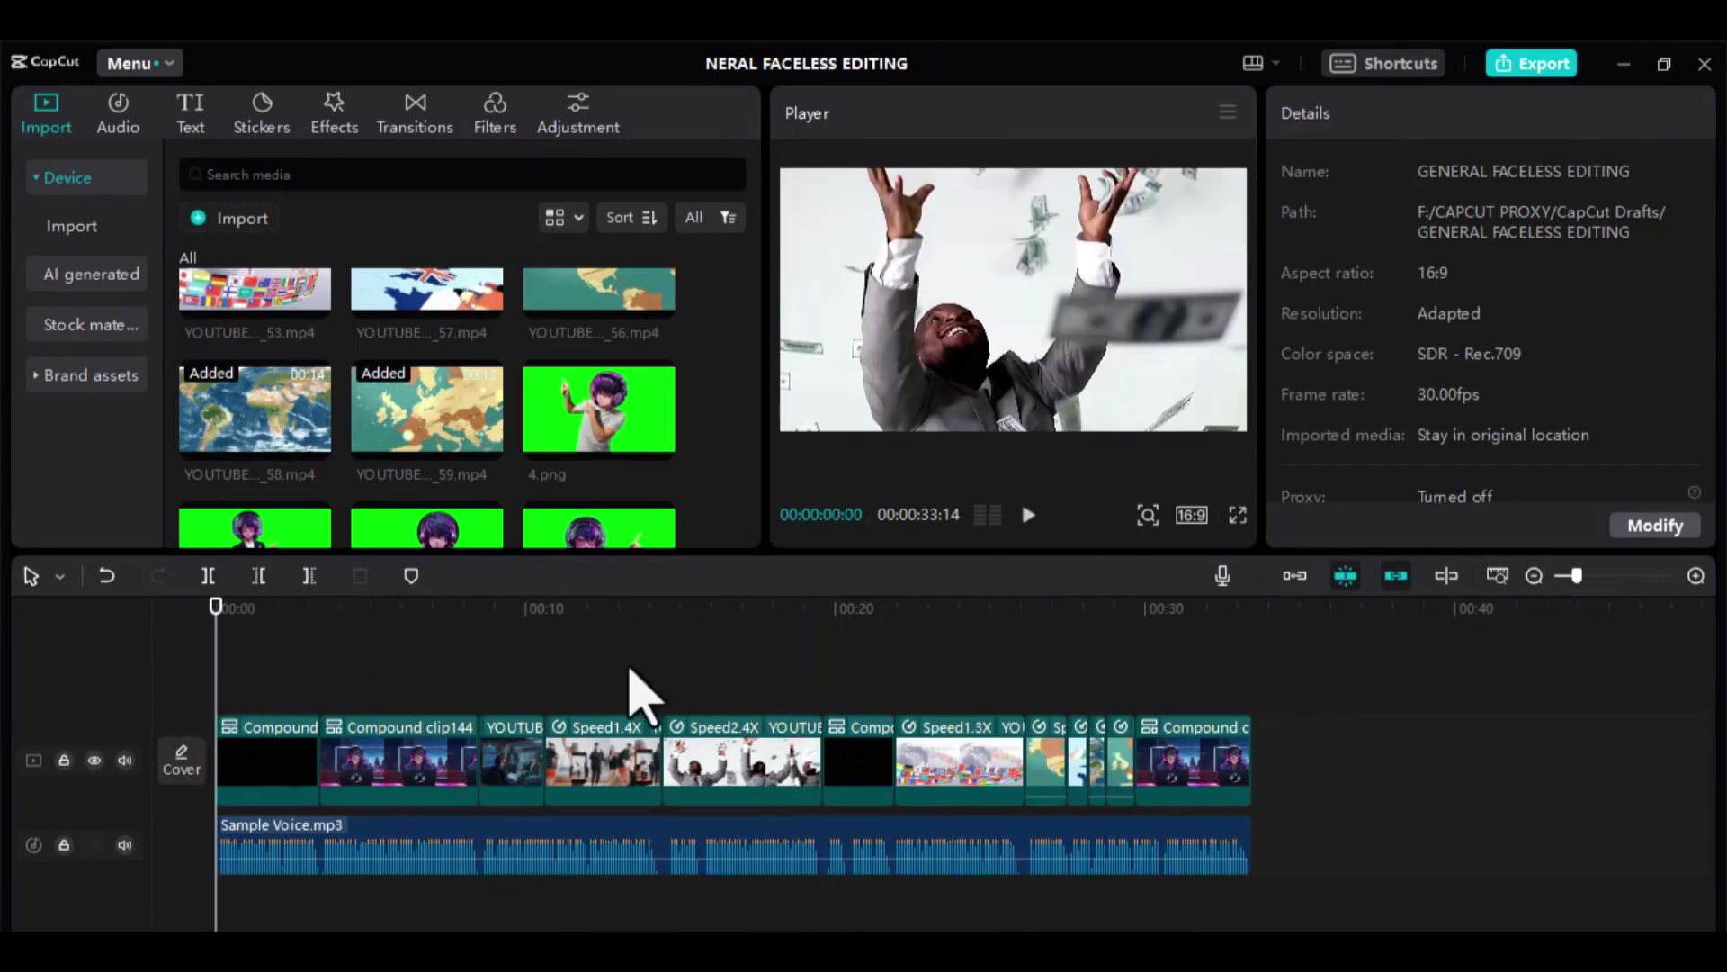
# Overlay the TikTok creativity program image on the intro with a video effect and an In animation
pyautogui.click(356, 707)
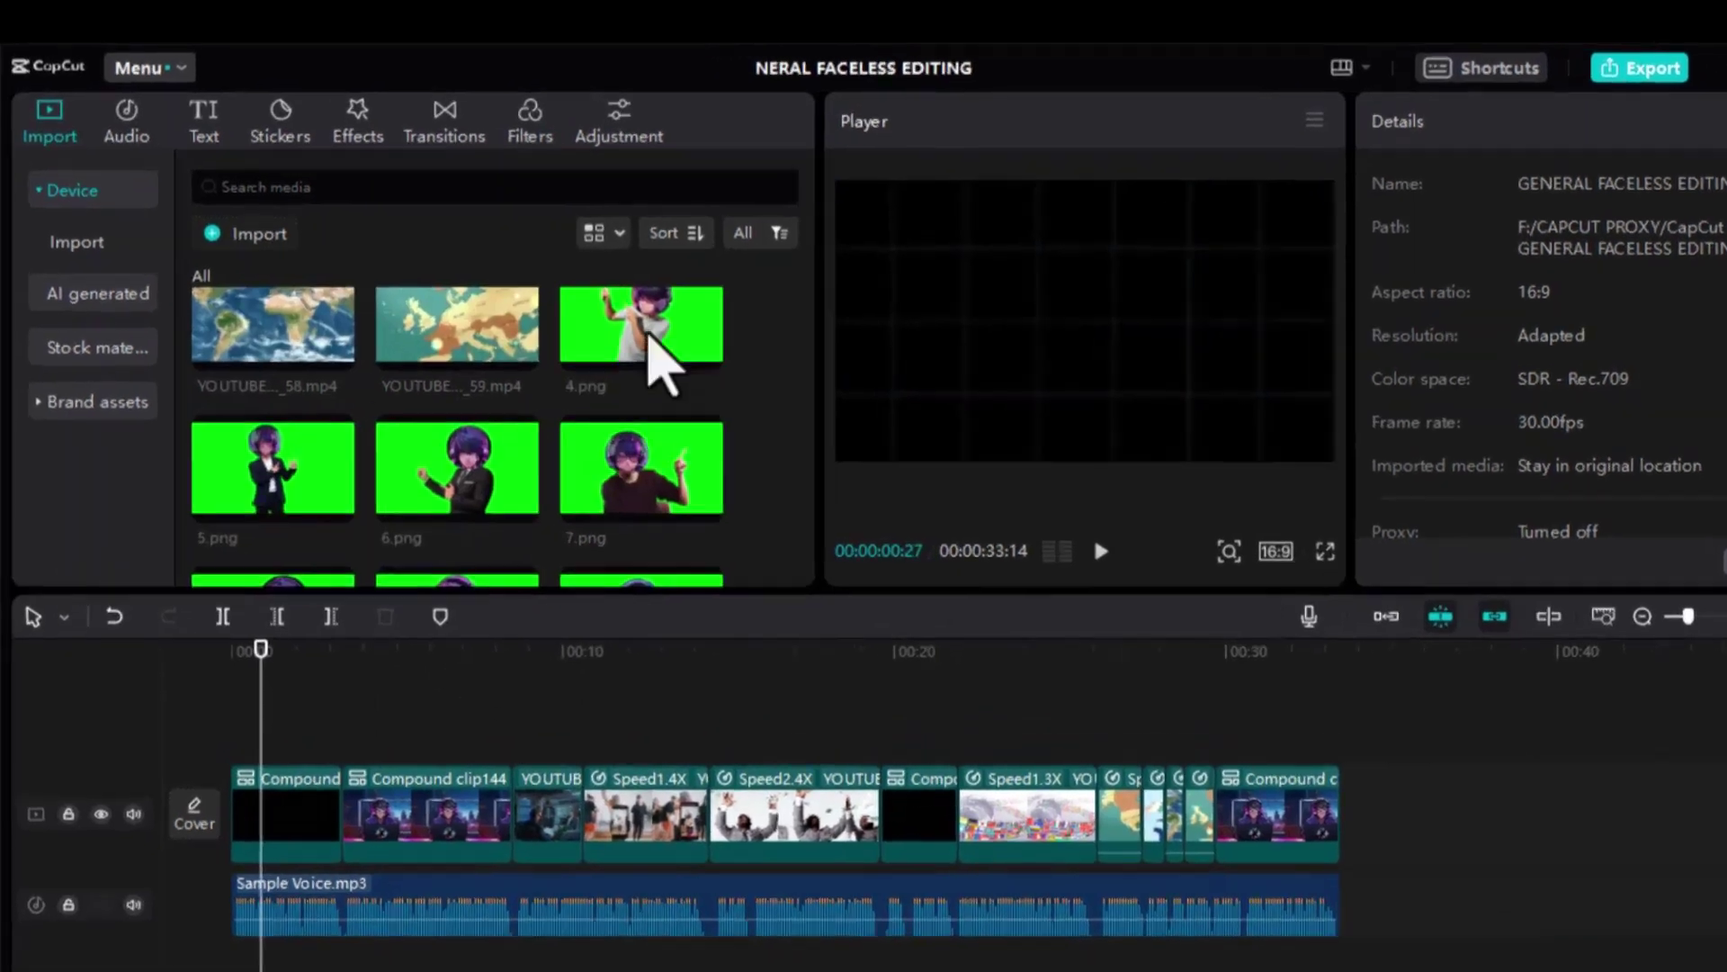
pyautogui.scroll(-4, 503, 405)
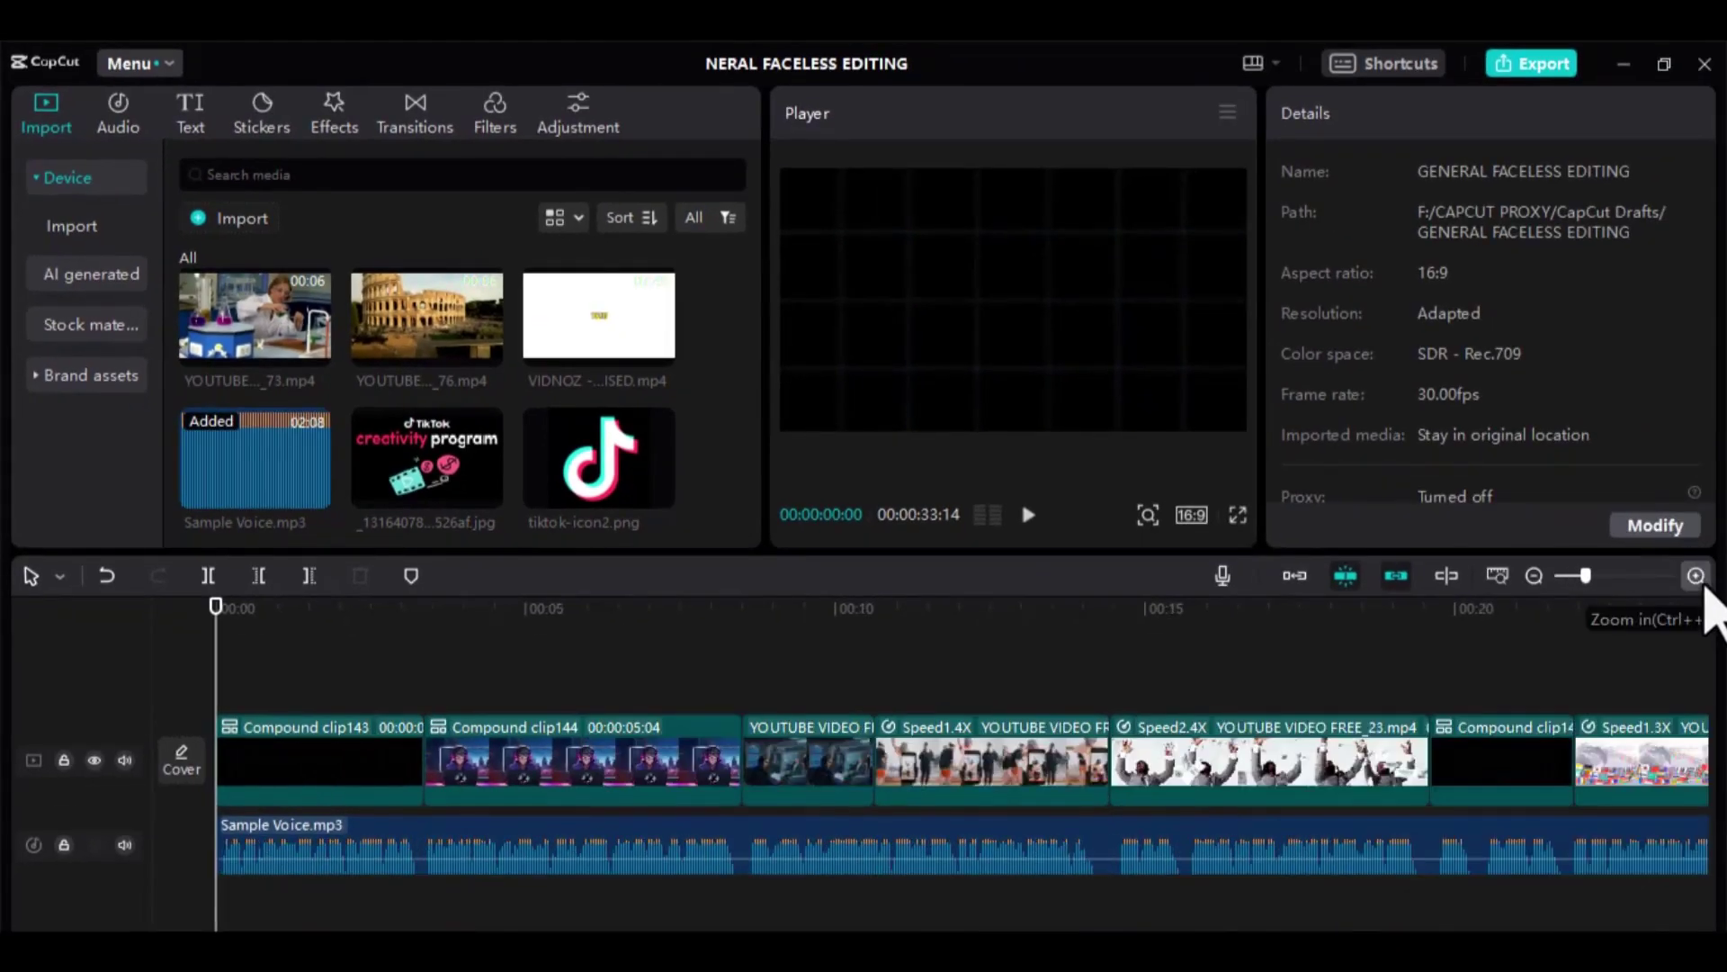
pyautogui.click(1695, 576)
pyautogui.click(1696, 576)
pyautogui.moveTo(426, 459); pyautogui.dragTo(378, 711)
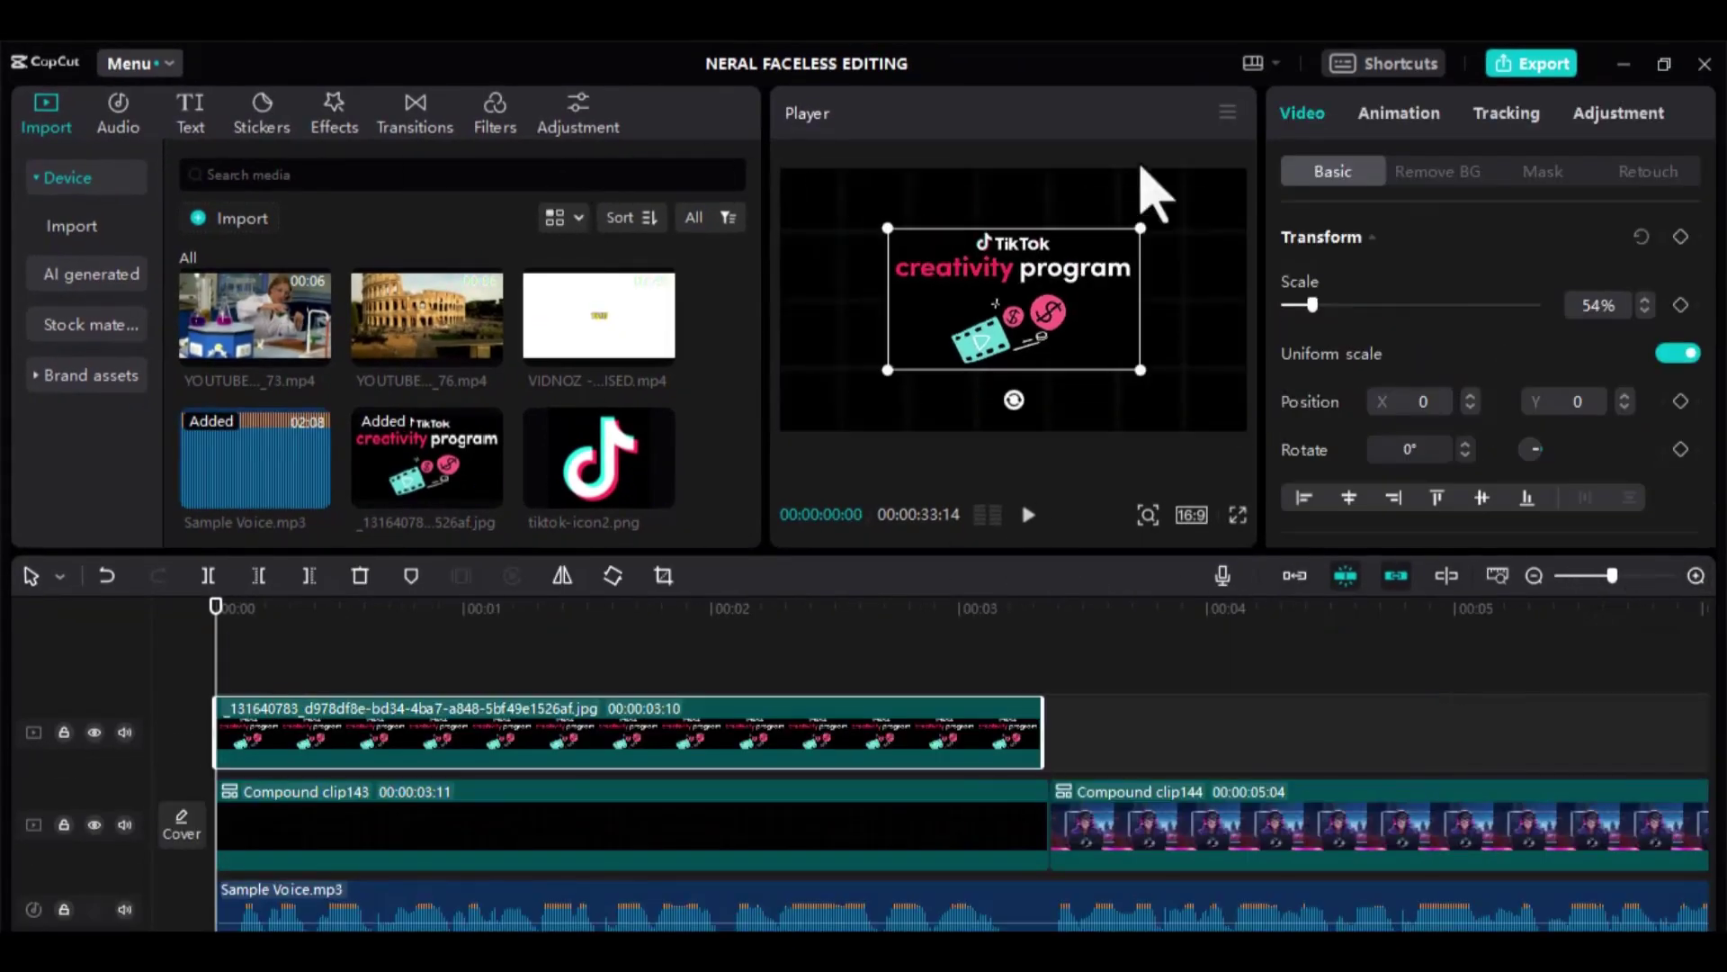
pyautogui.click(334, 114)
pyautogui.click(652, 449)
pyautogui.click(241, 648)
pyautogui.click(46, 114)
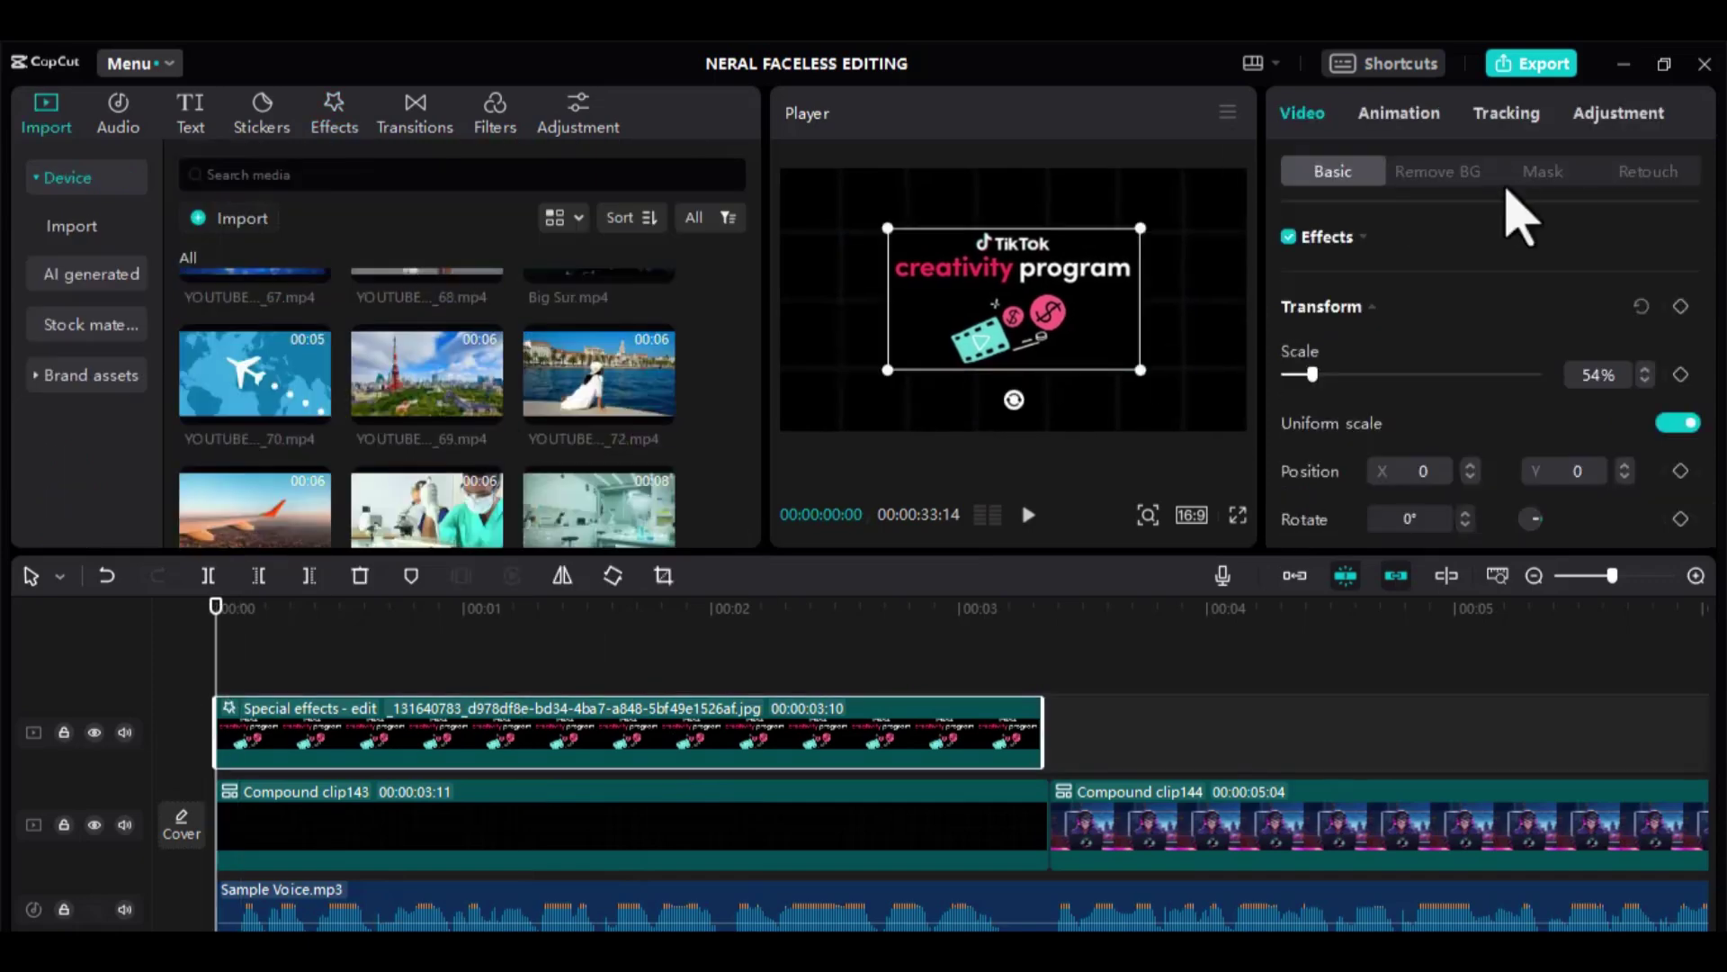
pyautogui.click(1399, 112)
pyautogui.click(1616, 468)
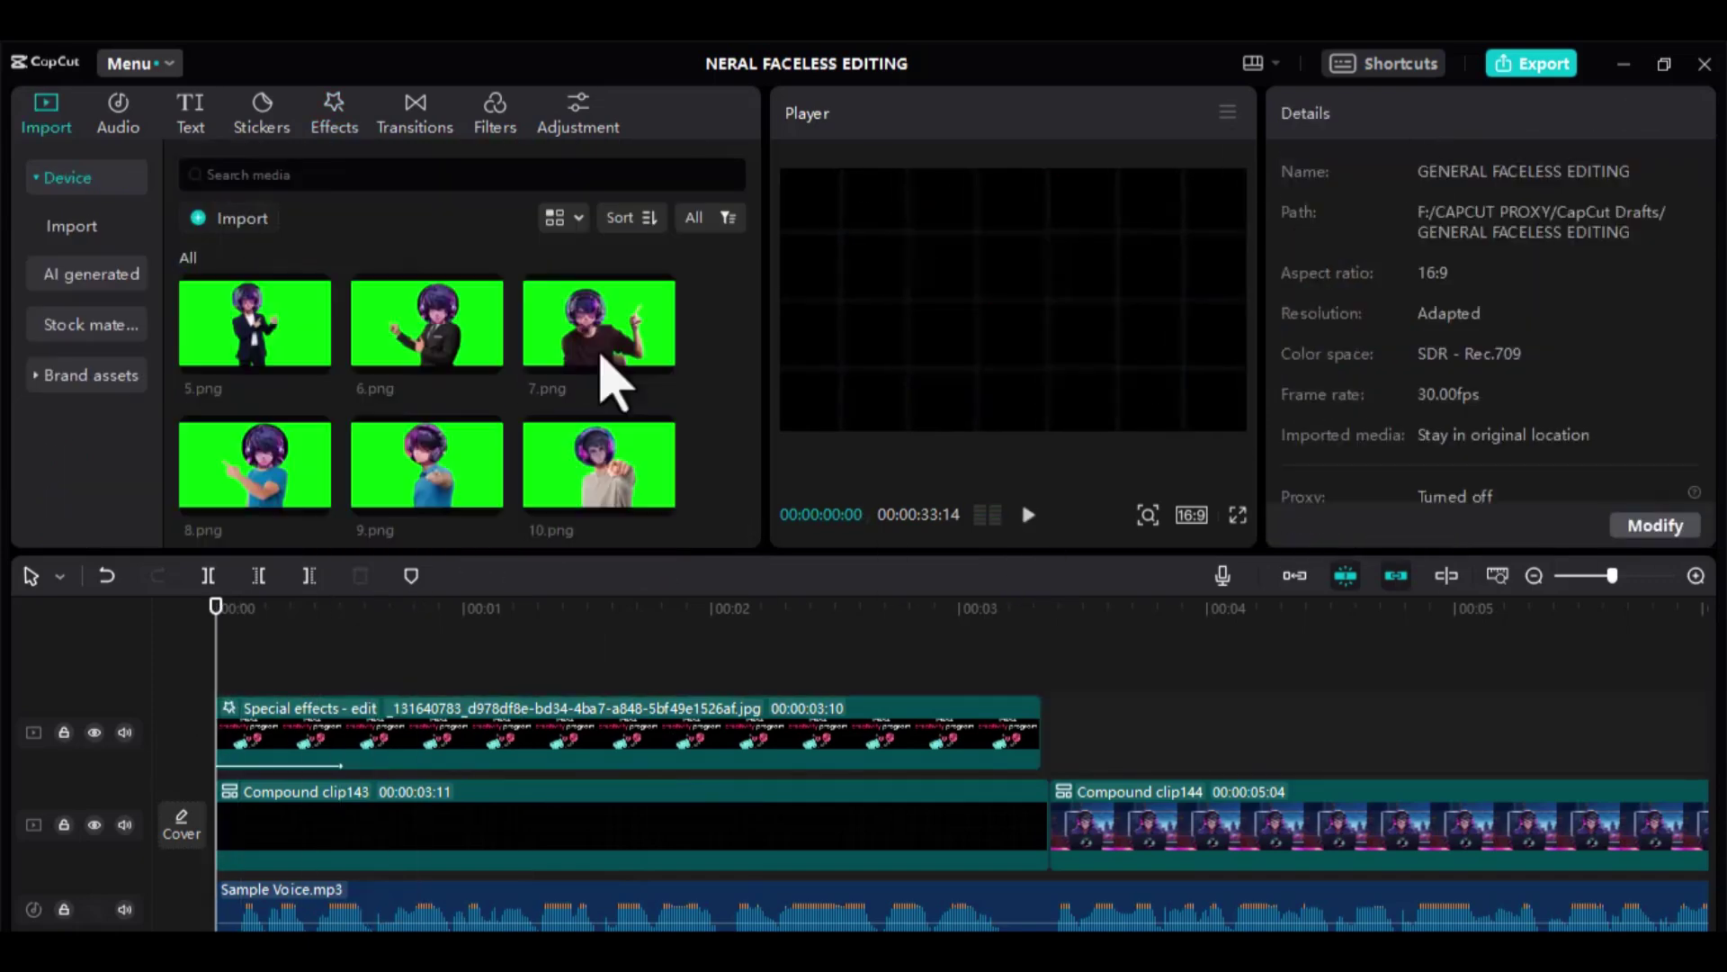
# Add the 7.png avatar on a new top track, chroma-key out its green background, and animate it
pyautogui.moveTo(656, 265); pyautogui.dragTo(234, 715)
pyautogui.click(1437, 171)
pyautogui.click(1288, 327)
pyautogui.click(1379, 372)
pyautogui.click(1235, 184)
pyautogui.click(1340, 730)
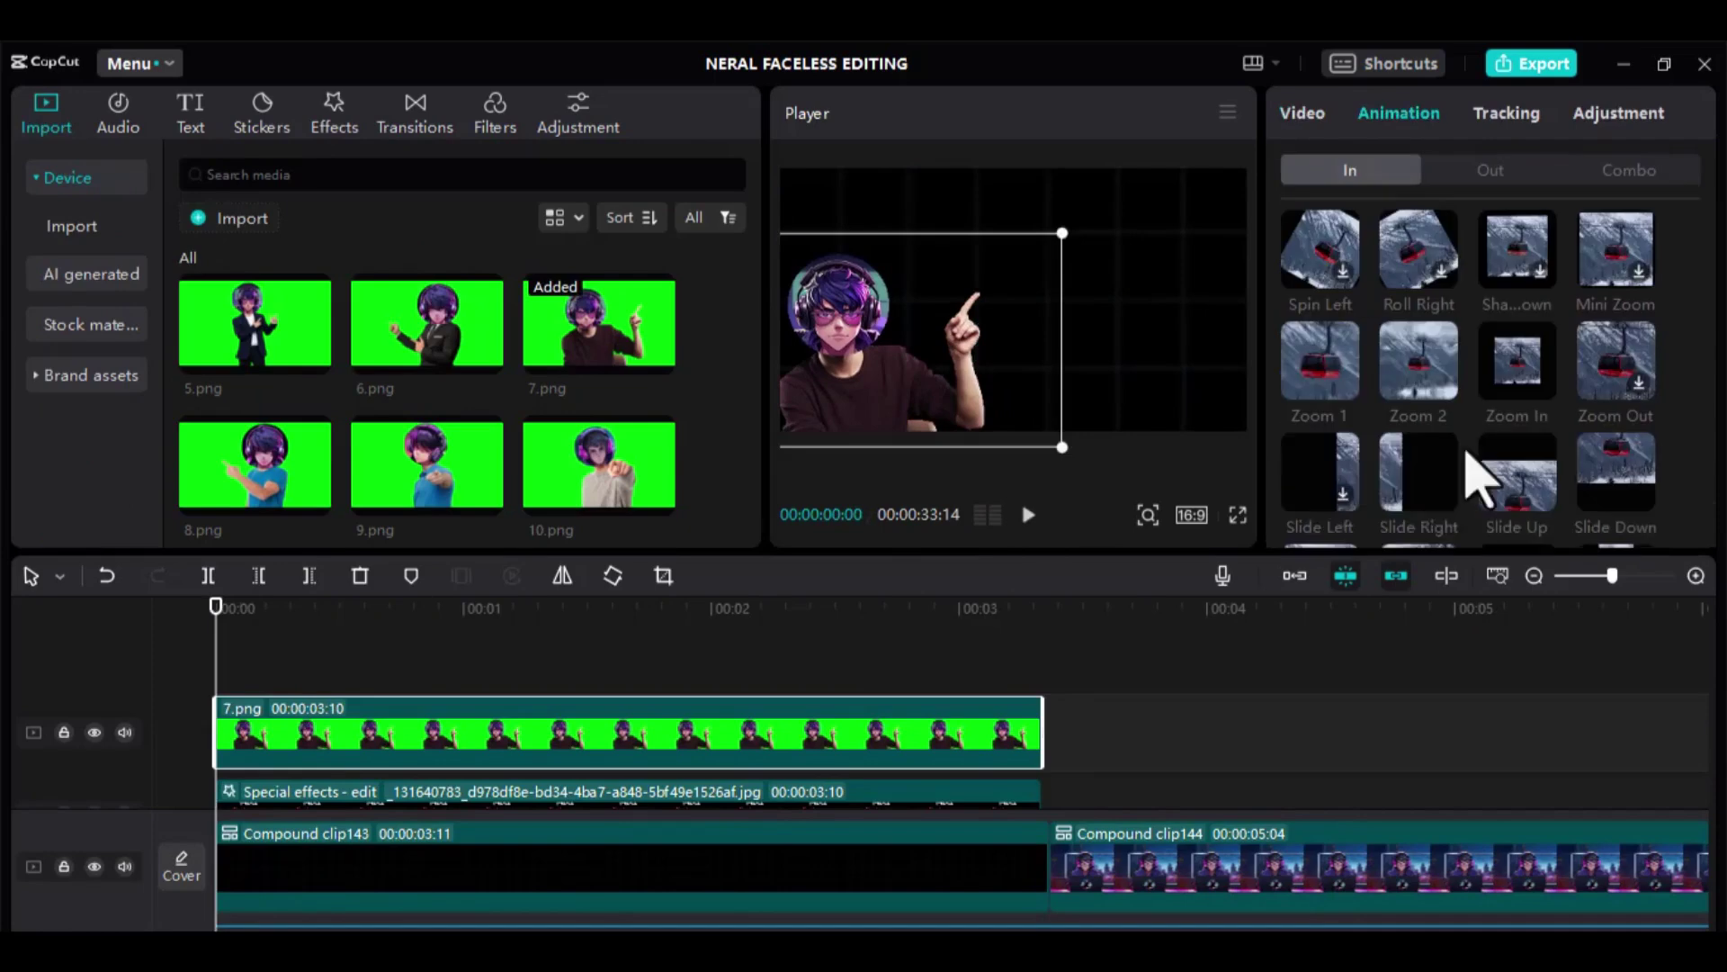
pyautogui.click(1477, 474)
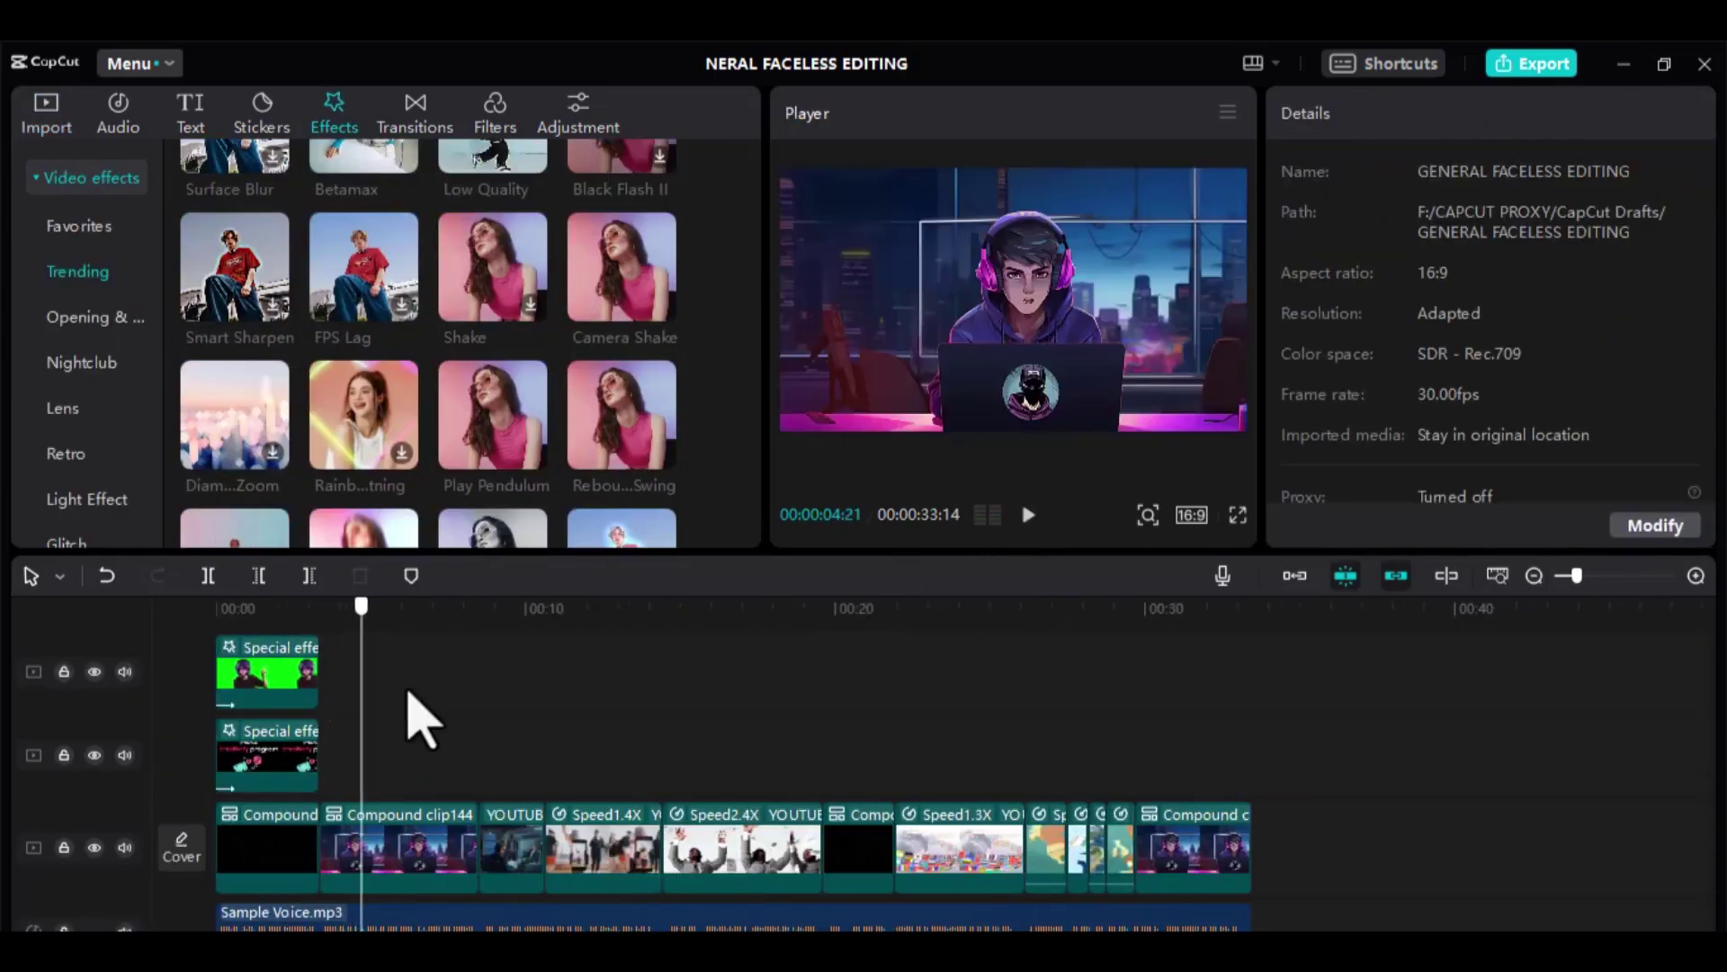
pyautogui.moveTo(421, 719); pyautogui.dragTo(769, 714)
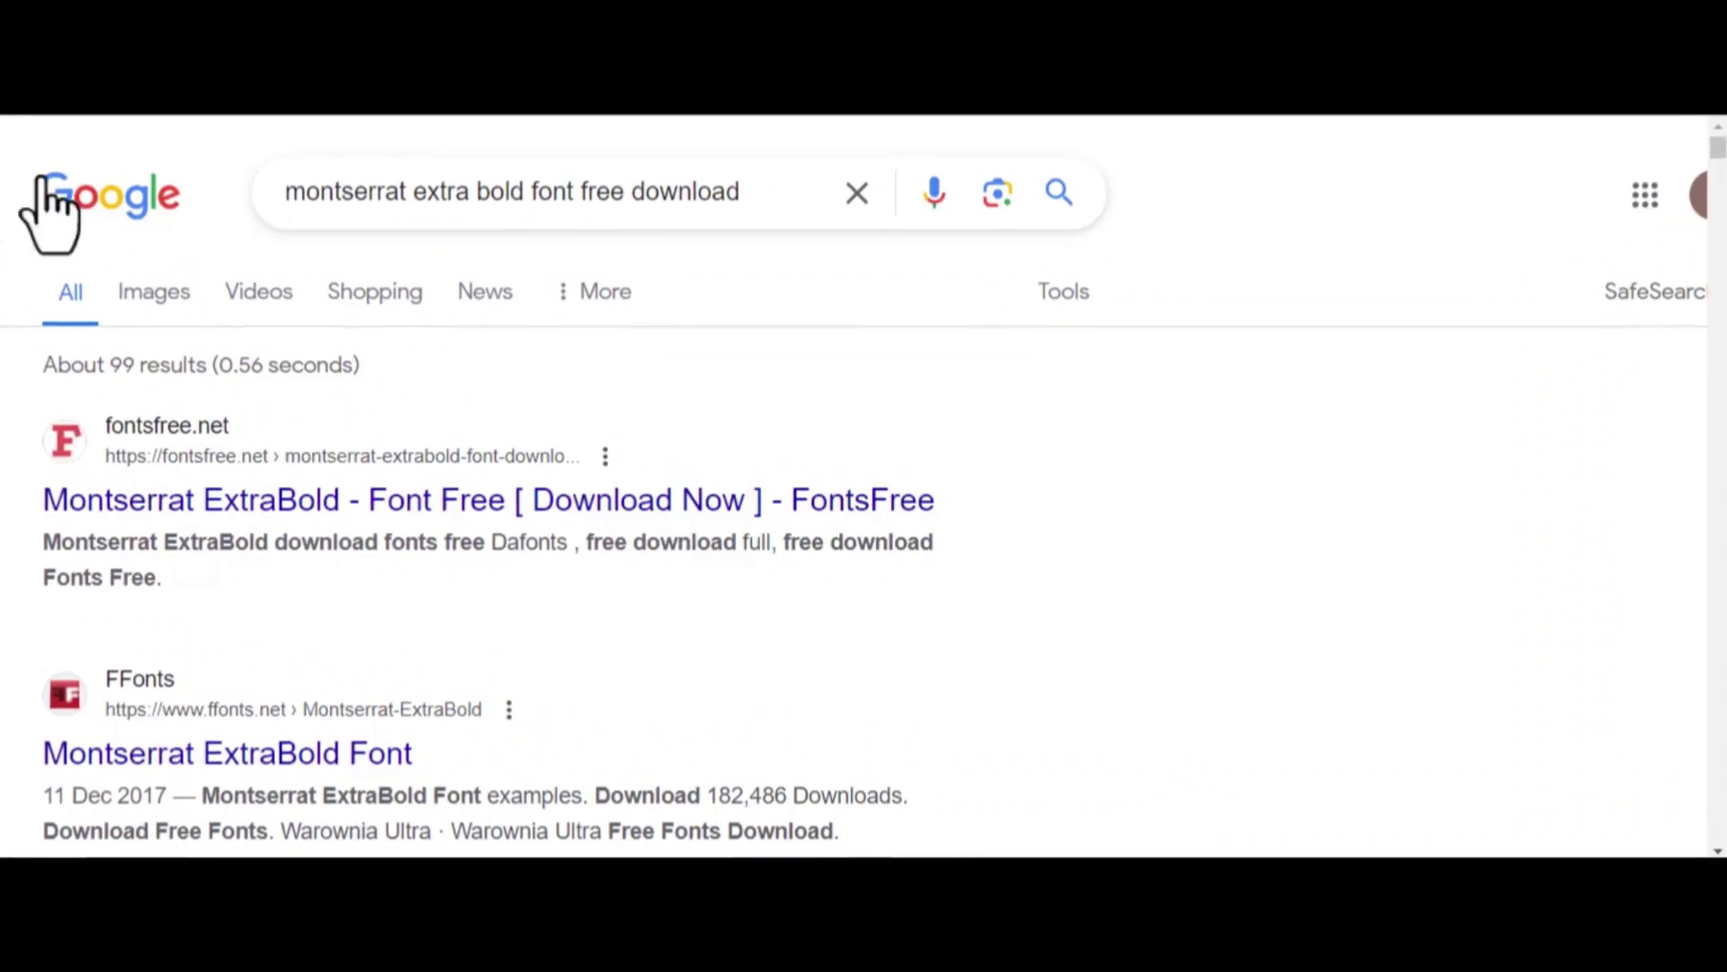
# Download the Montserrat ExtraBold TTF file from its fontsfree.net page
pyautogui.scroll(-3, 180, 471)
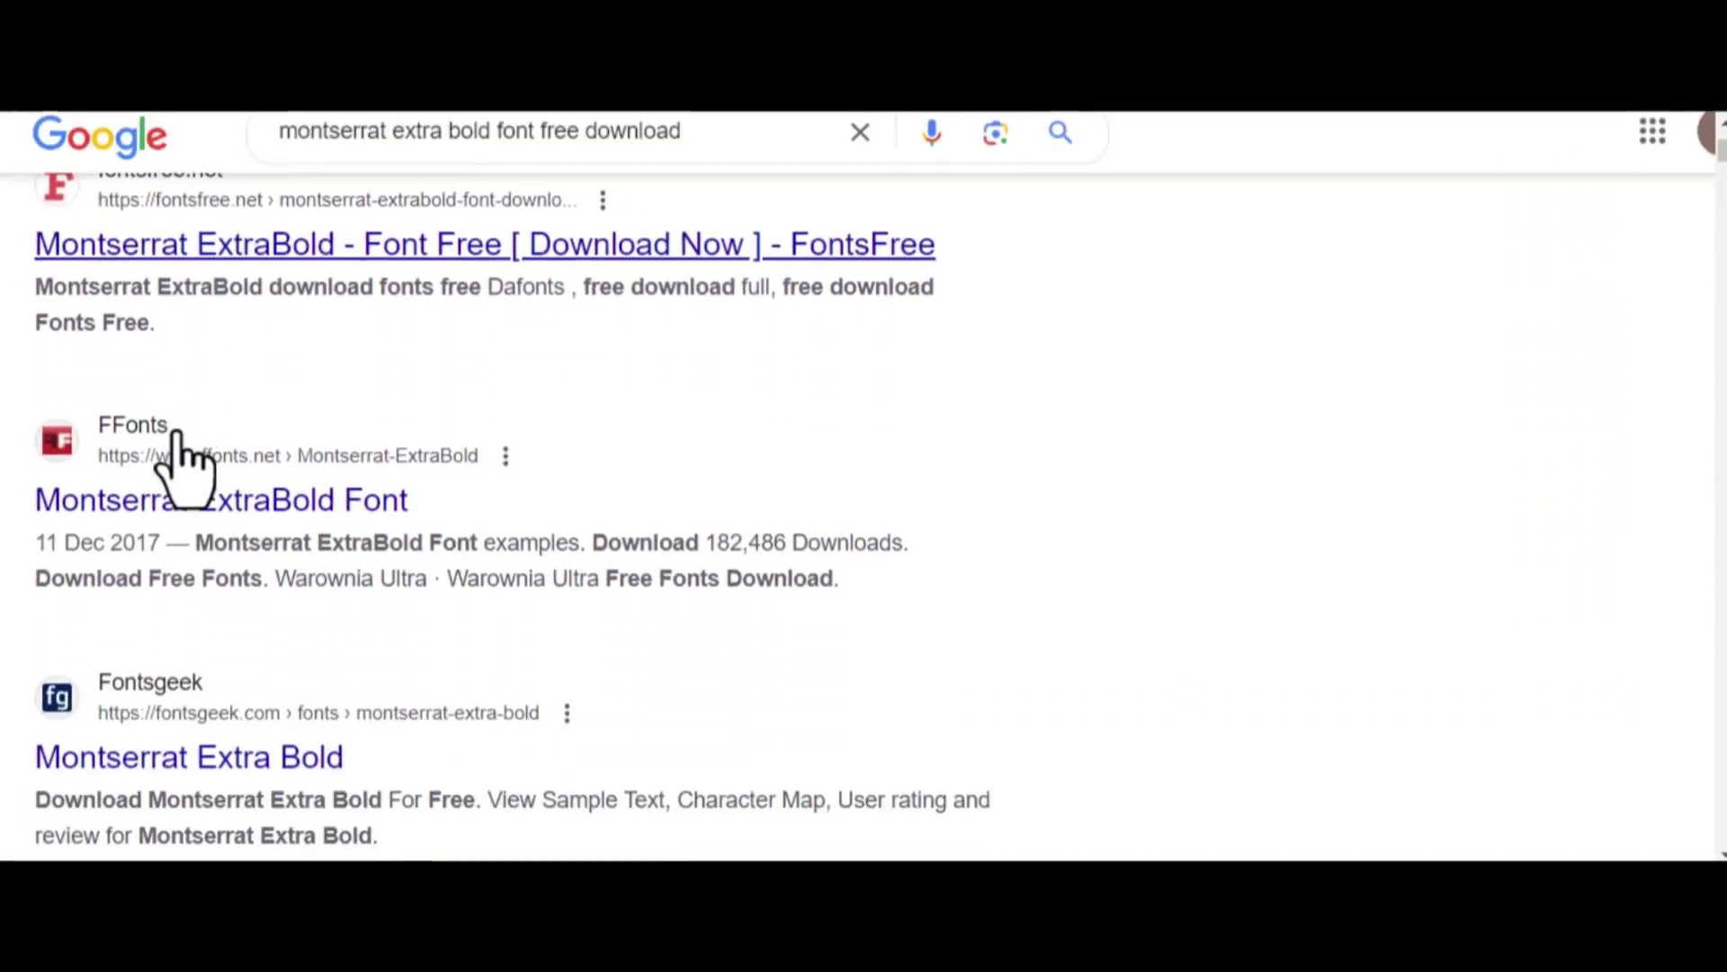
pyautogui.scroll(-6, 178, 433)
pyautogui.scroll(8, 339, 450)
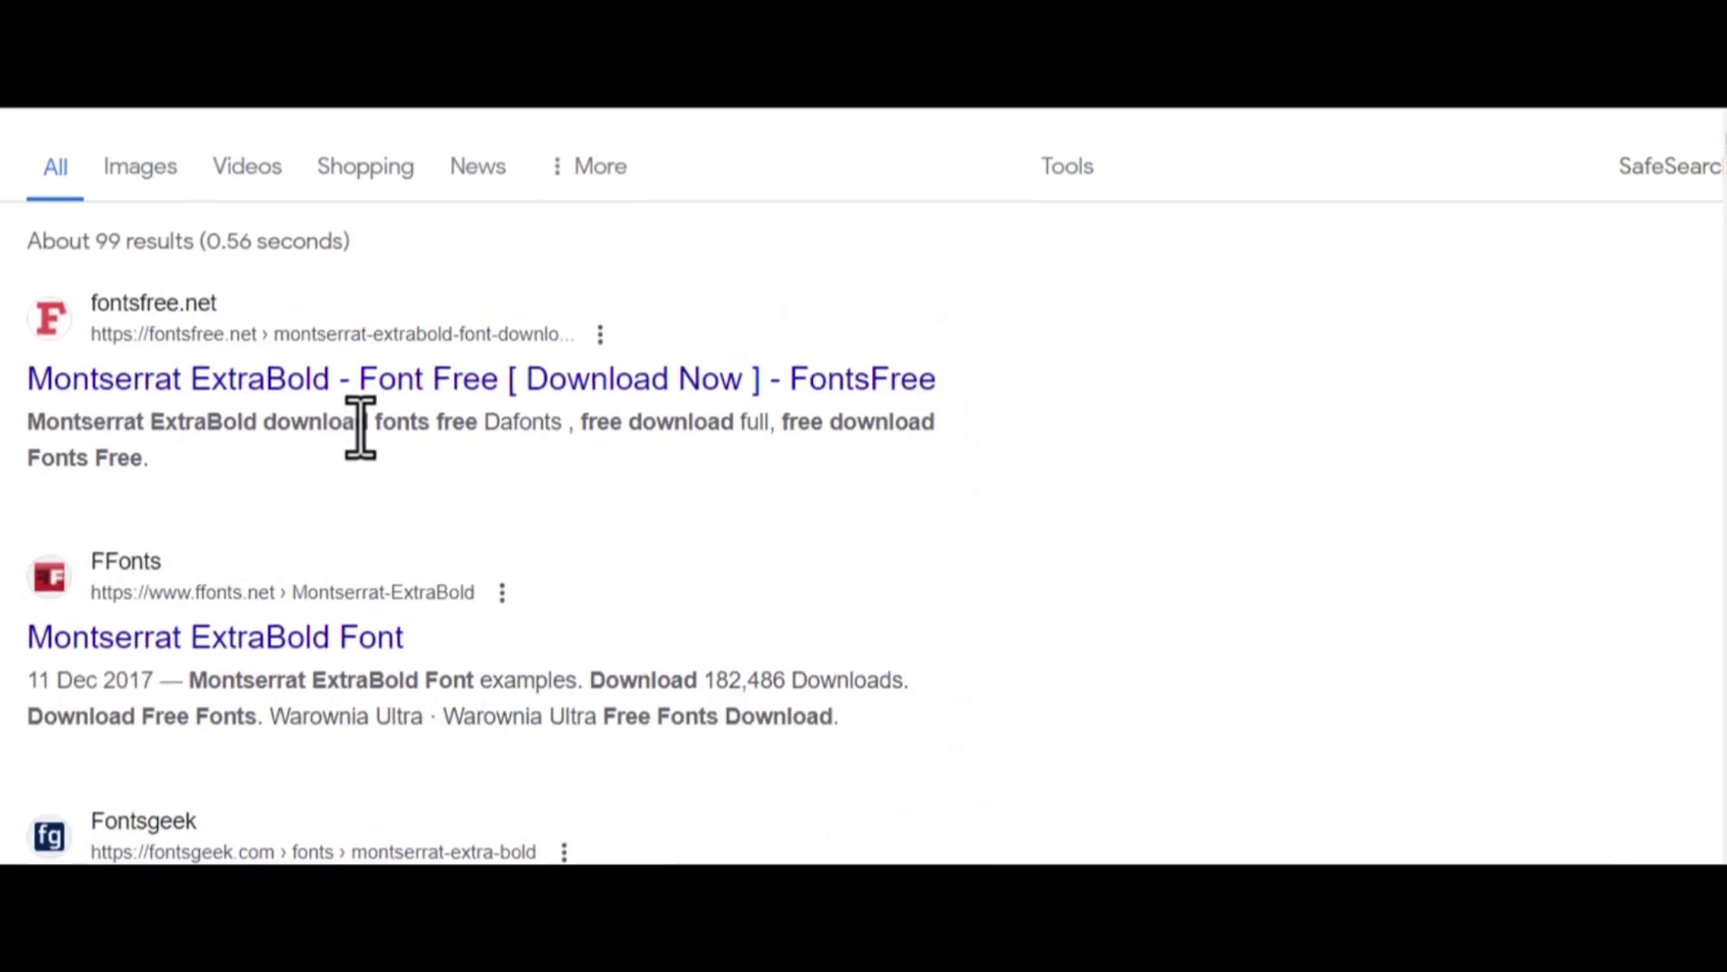
pyautogui.scroll(2, 360, 427)
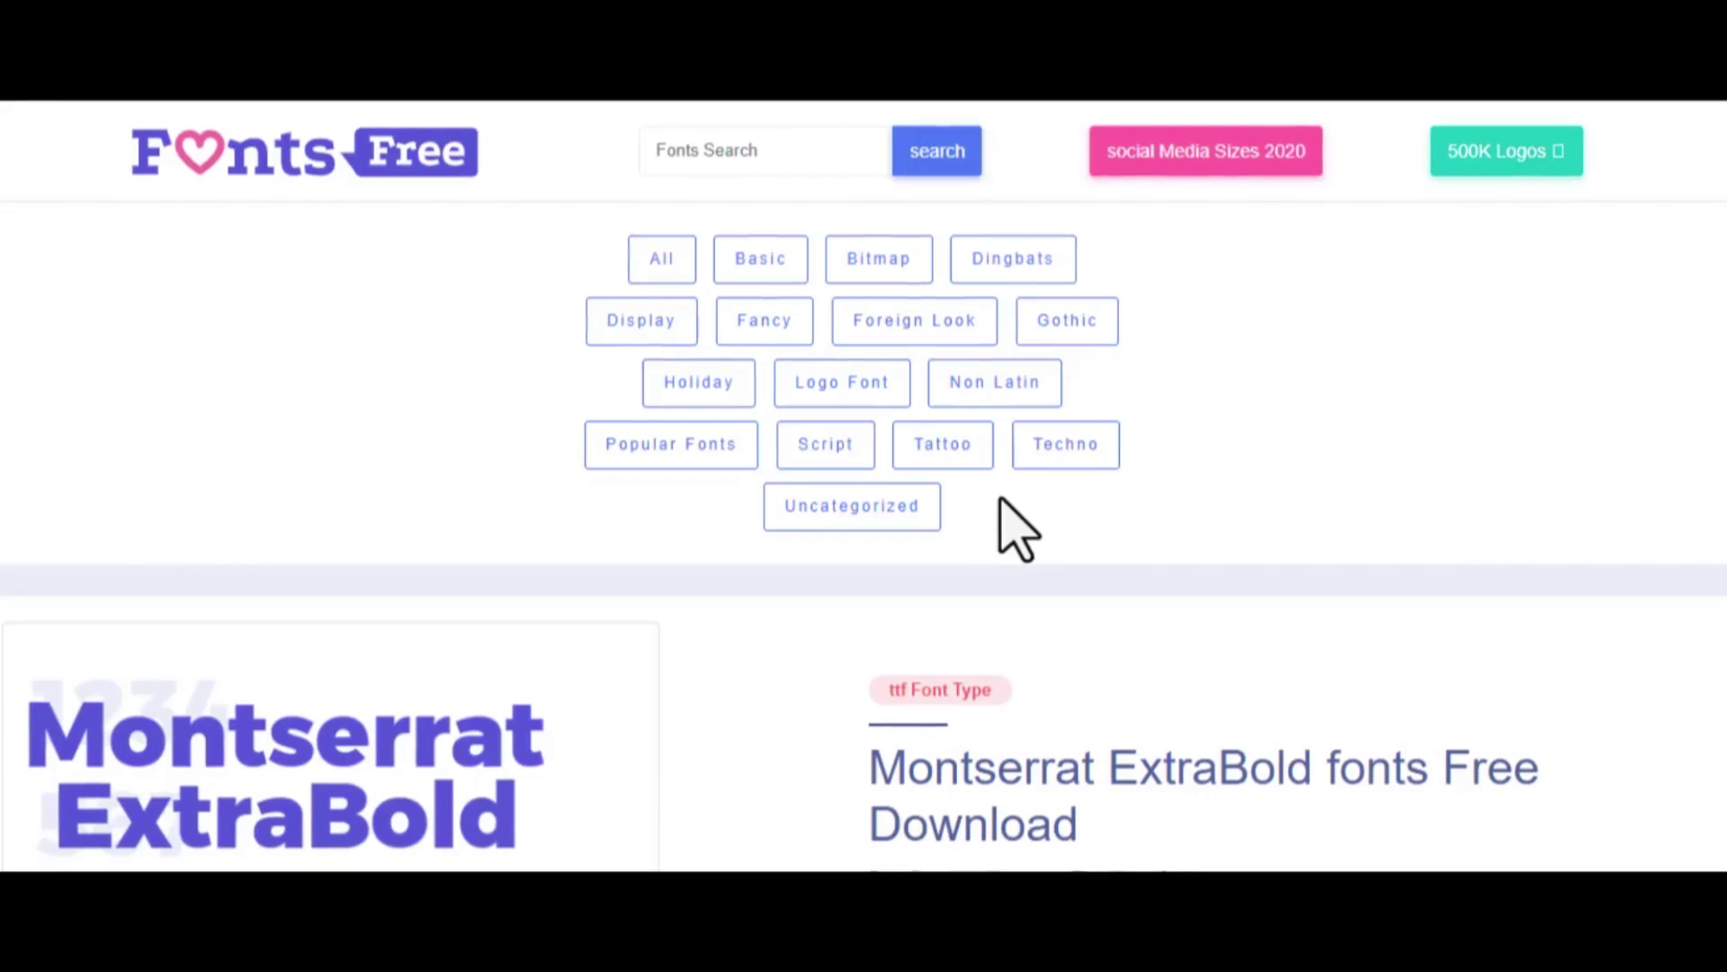
pyautogui.scroll(-12, 1026, 495)
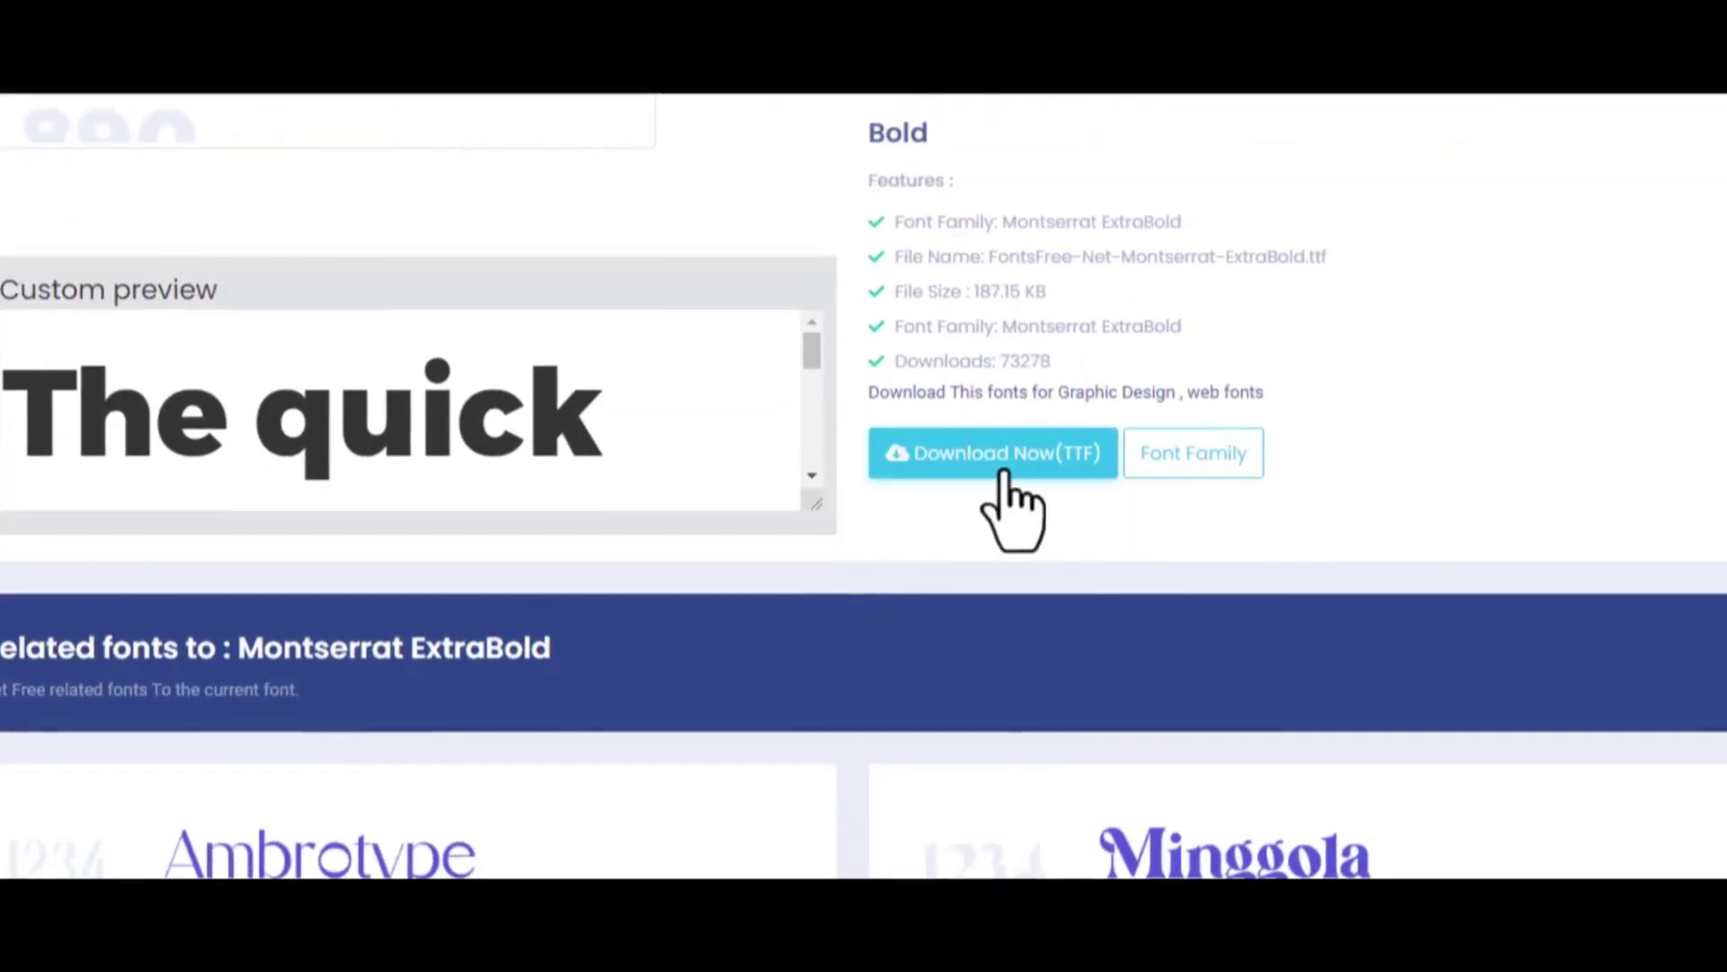
pyautogui.scroll(3, 1034, 501)
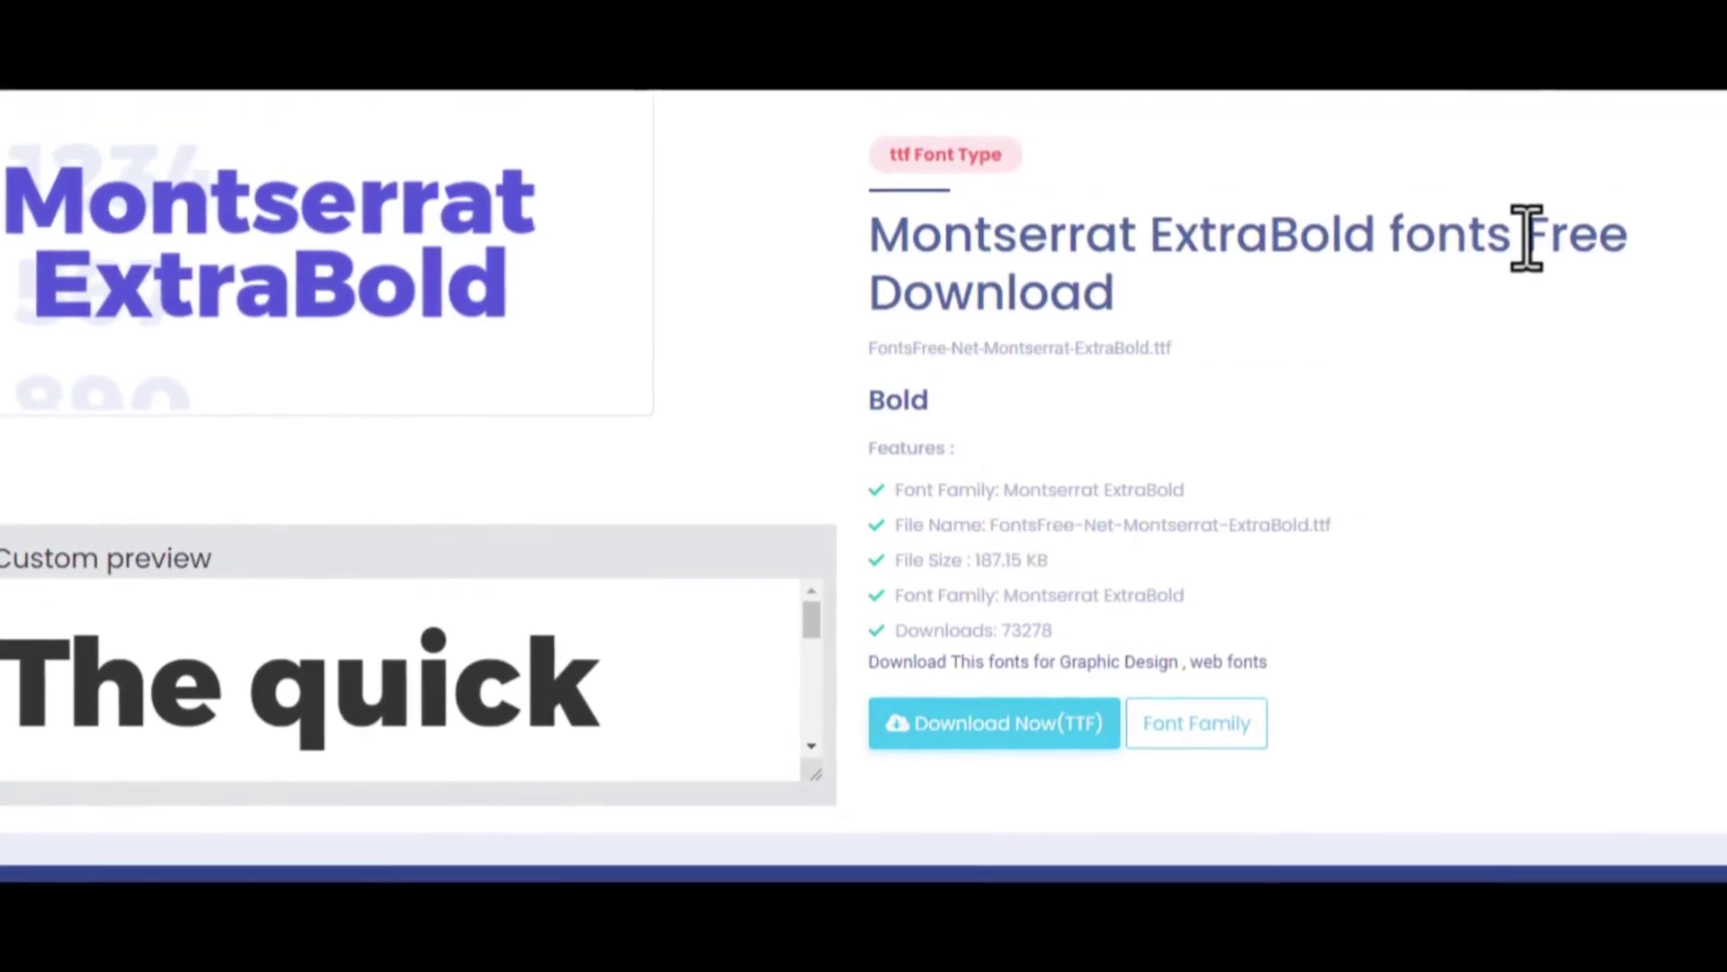
pyautogui.scroll(-2, 900, 576)
pyautogui.click(992, 592)
pyautogui.scroll(6, 1227, 483)
# Auto-generate English captions from the voiceover across the full 33-second timeline
pyautogui.scroll(6, 1226, 477)
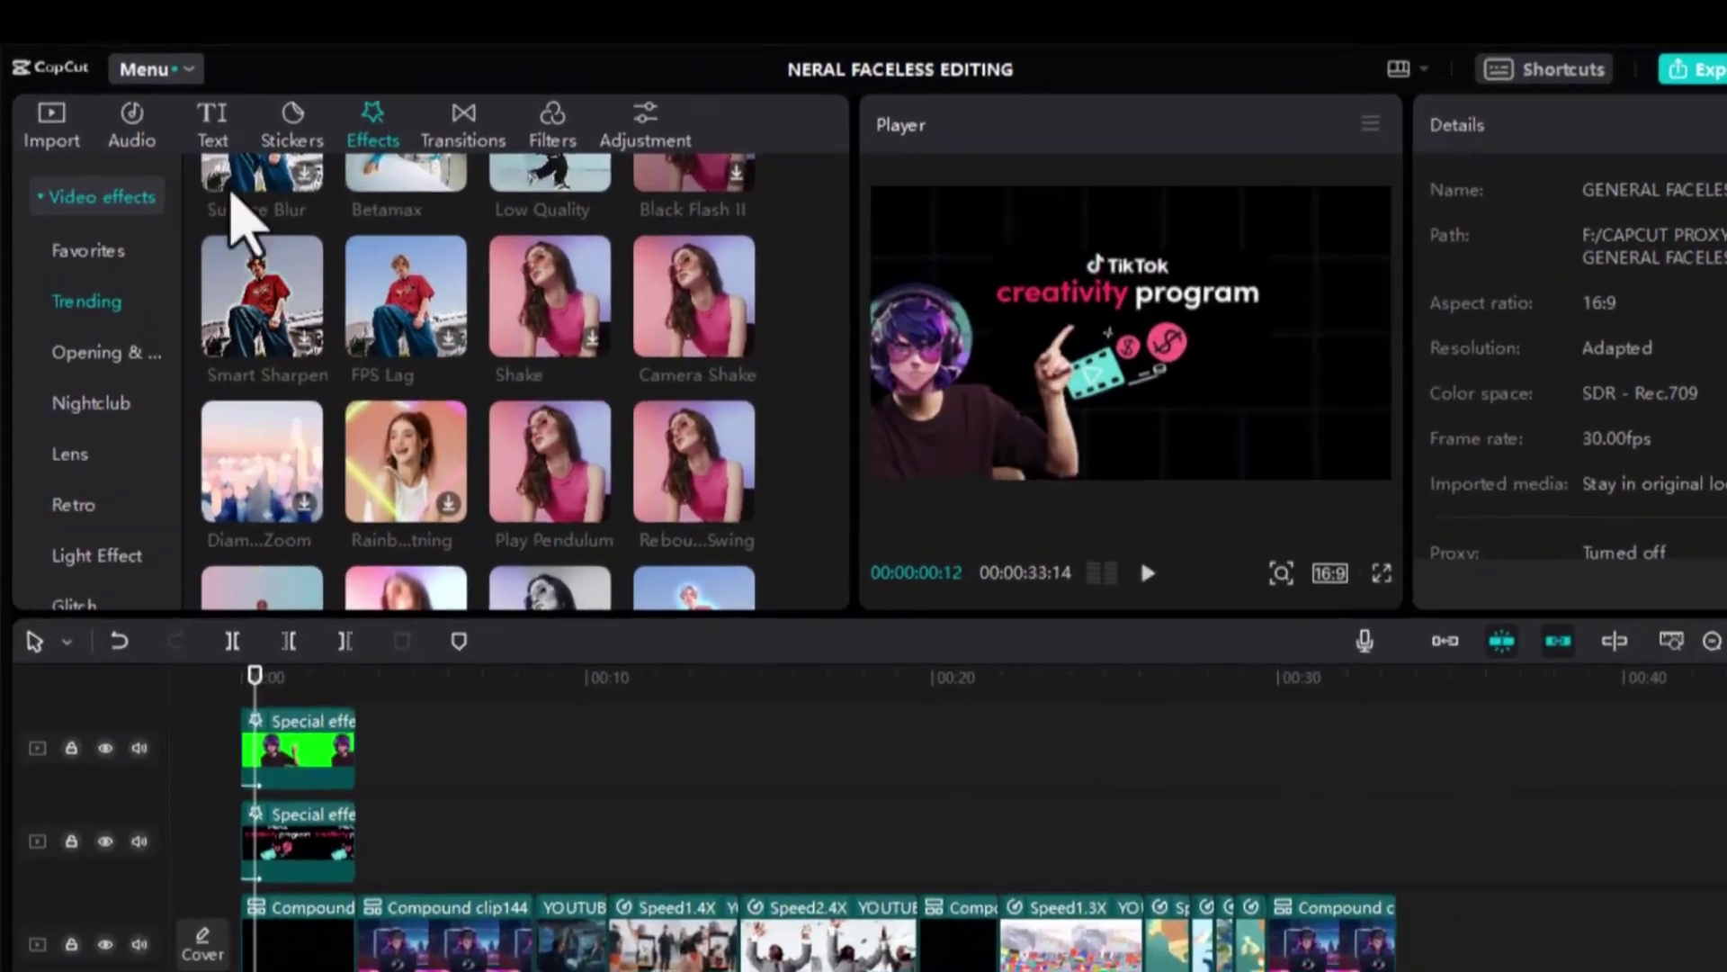
pyautogui.click(188, 119)
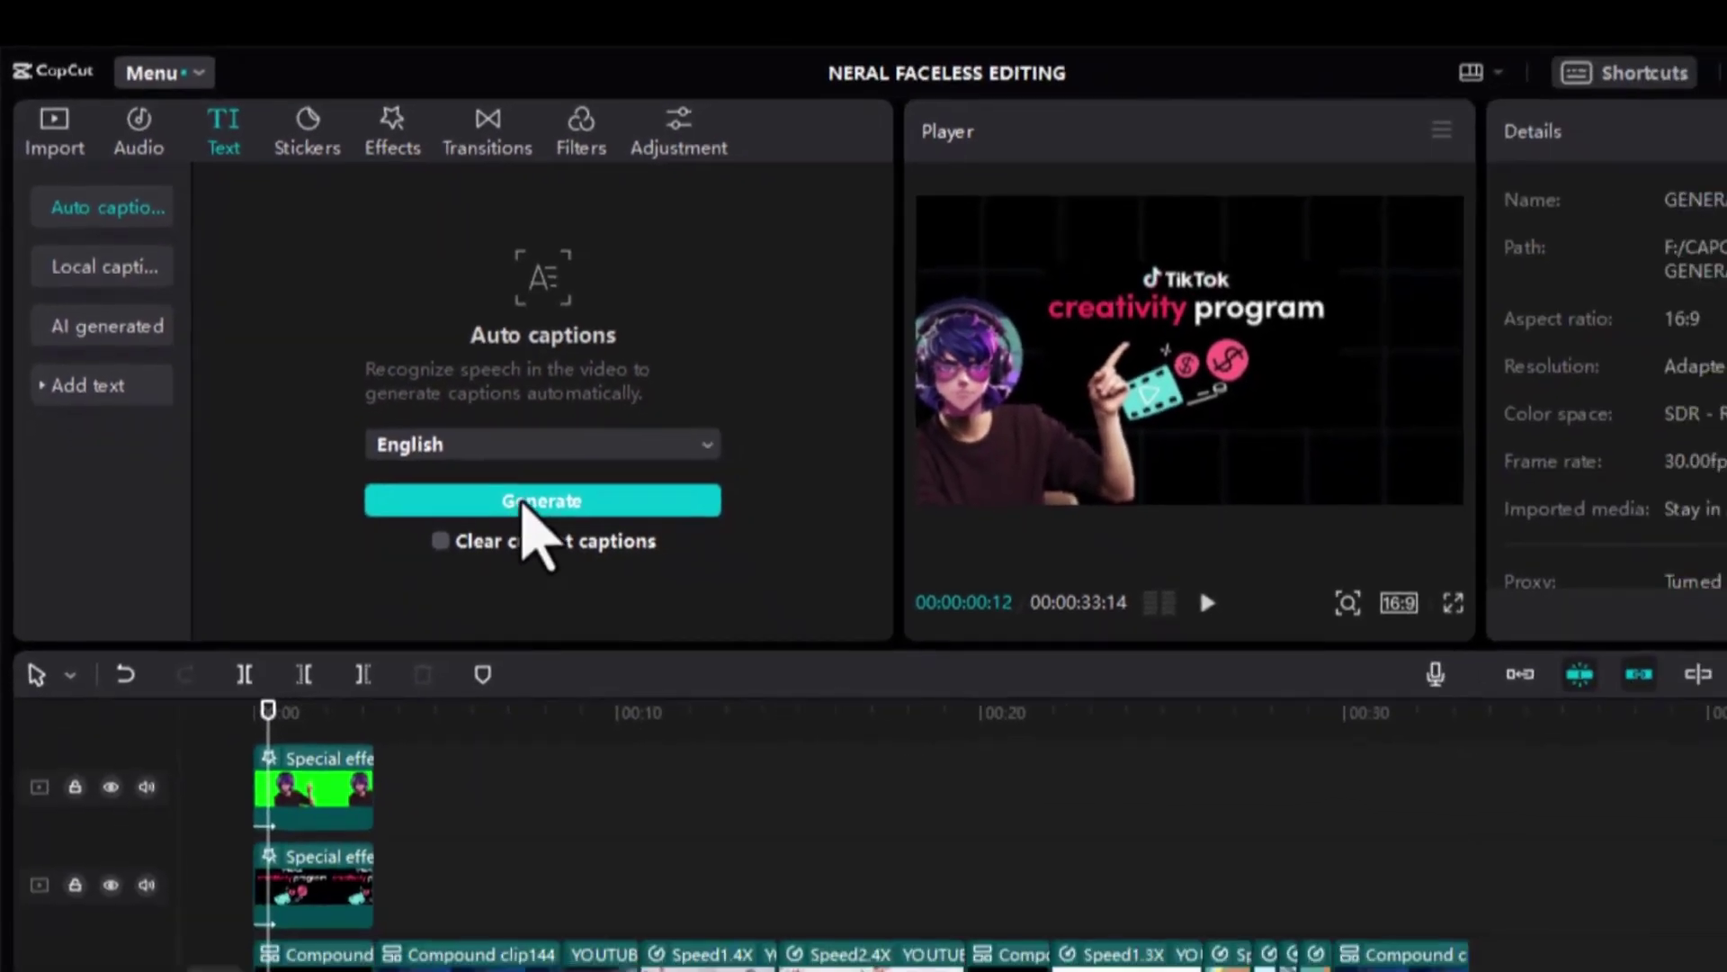
pyautogui.click(677, 670)
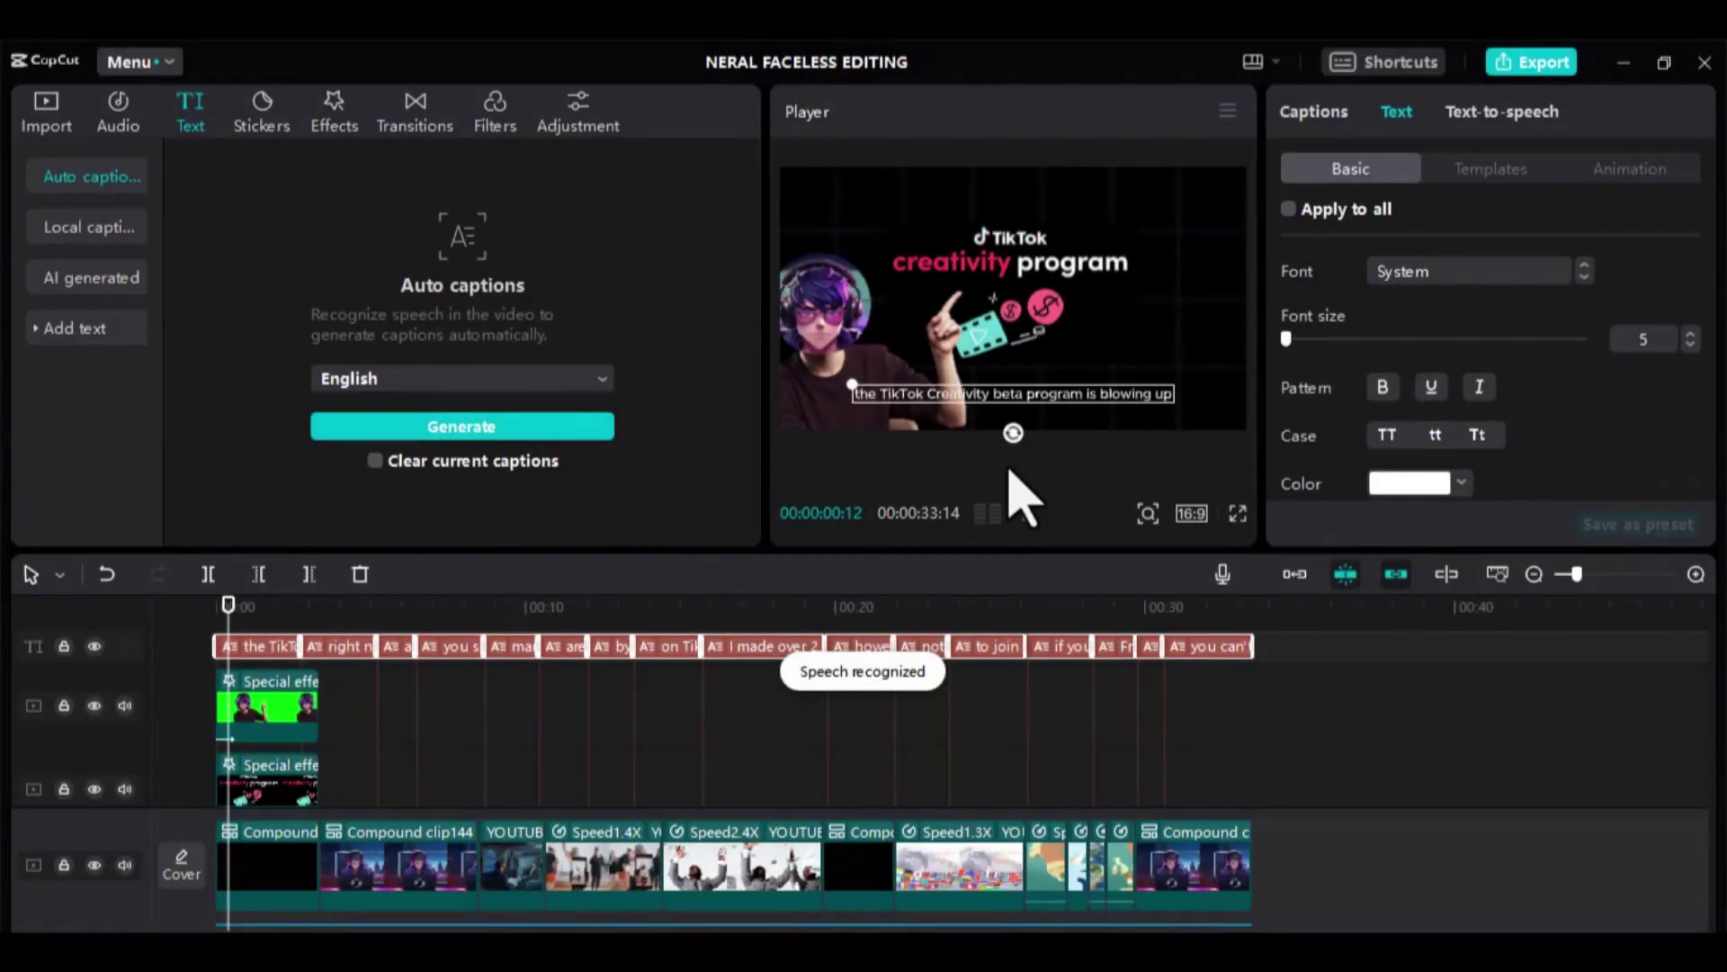
pyautogui.scroll(2, 784, 706)
# Set the captions to Montserrat ExtraBold at font size 10
pyautogui.click(1203, 679)
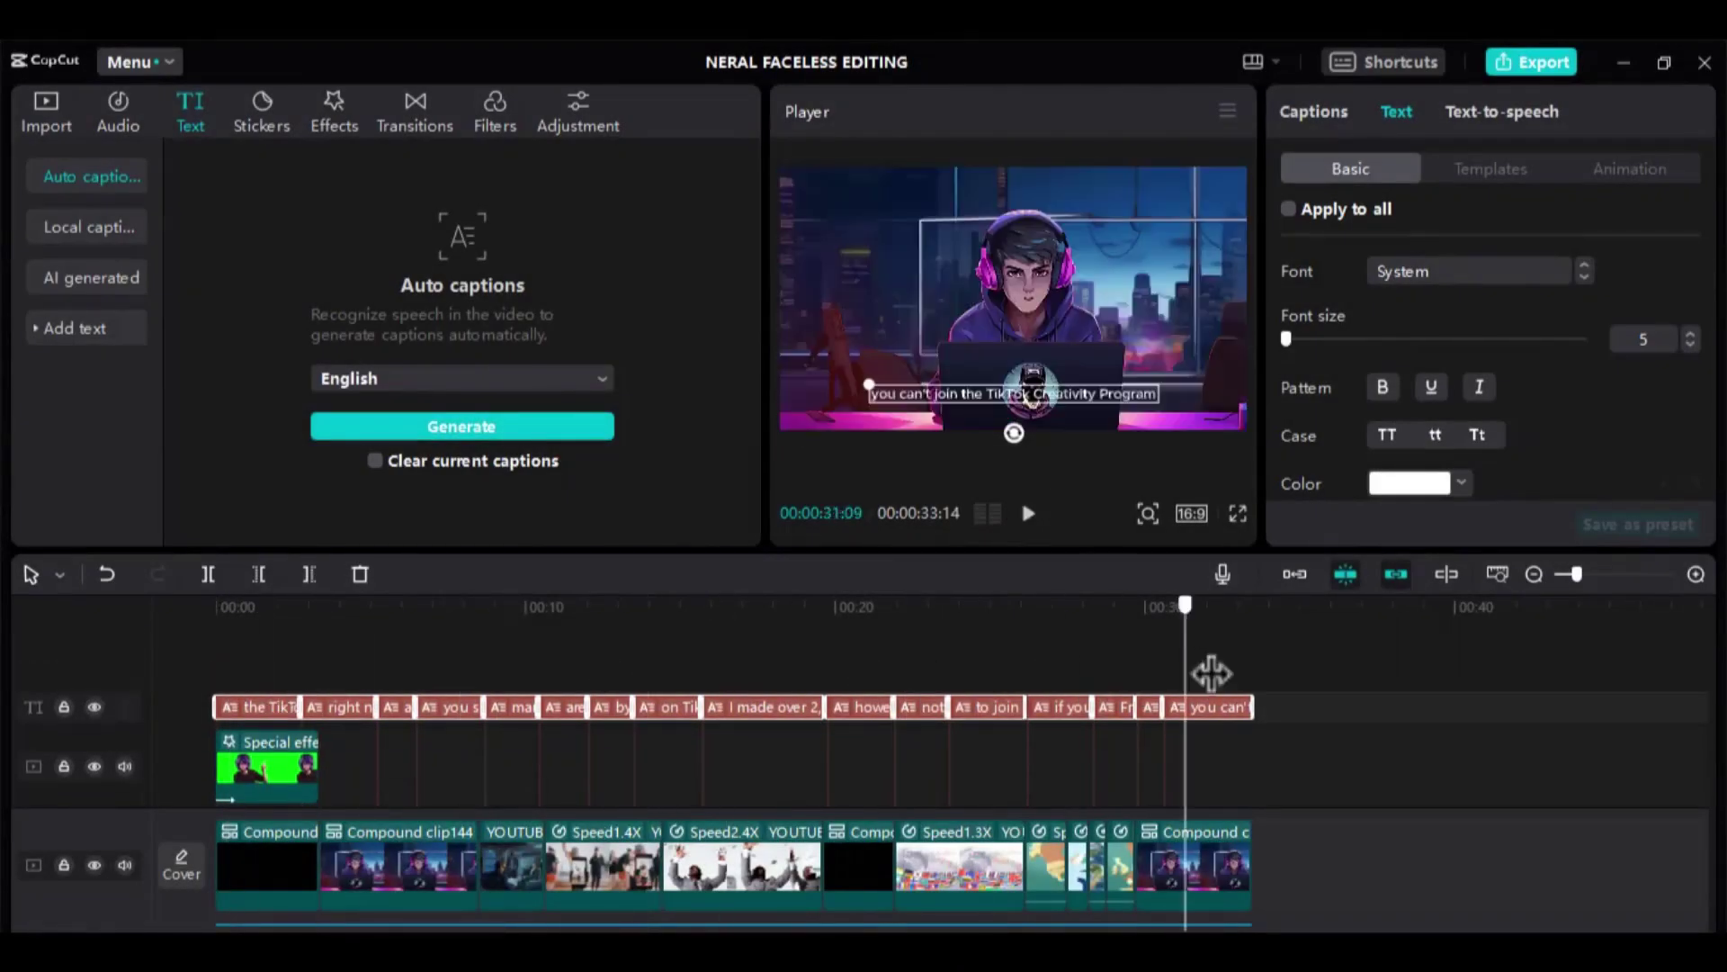
pyautogui.click(386, 621)
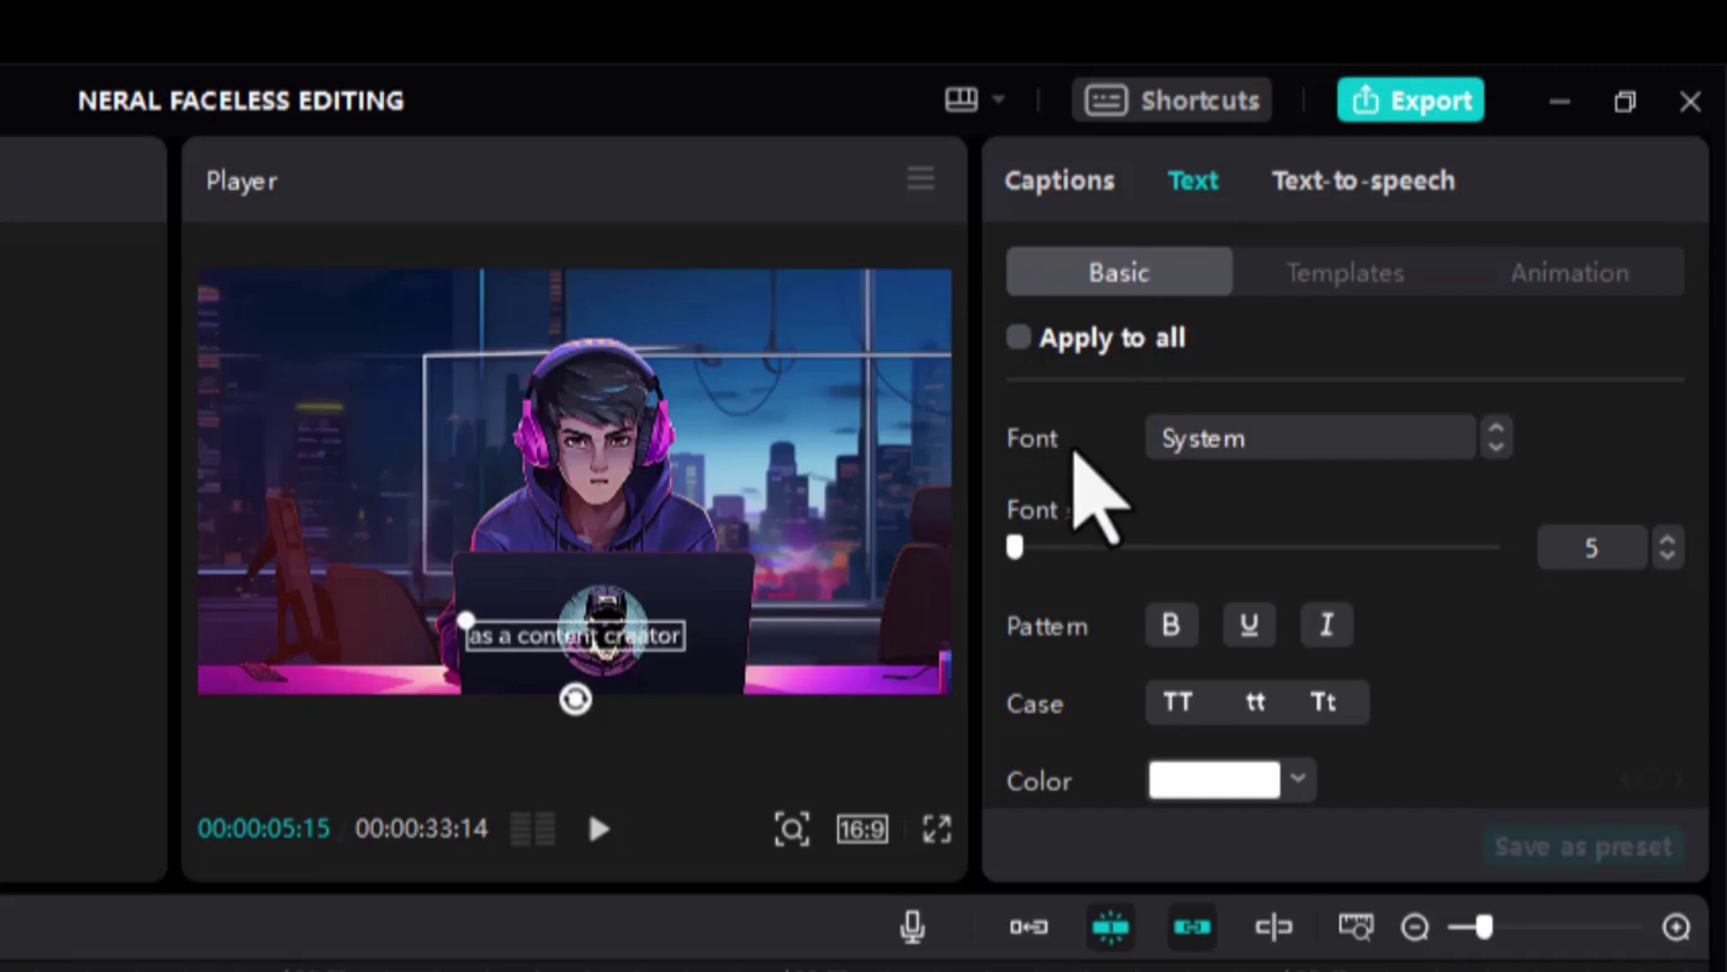
pyautogui.click(1260, 441)
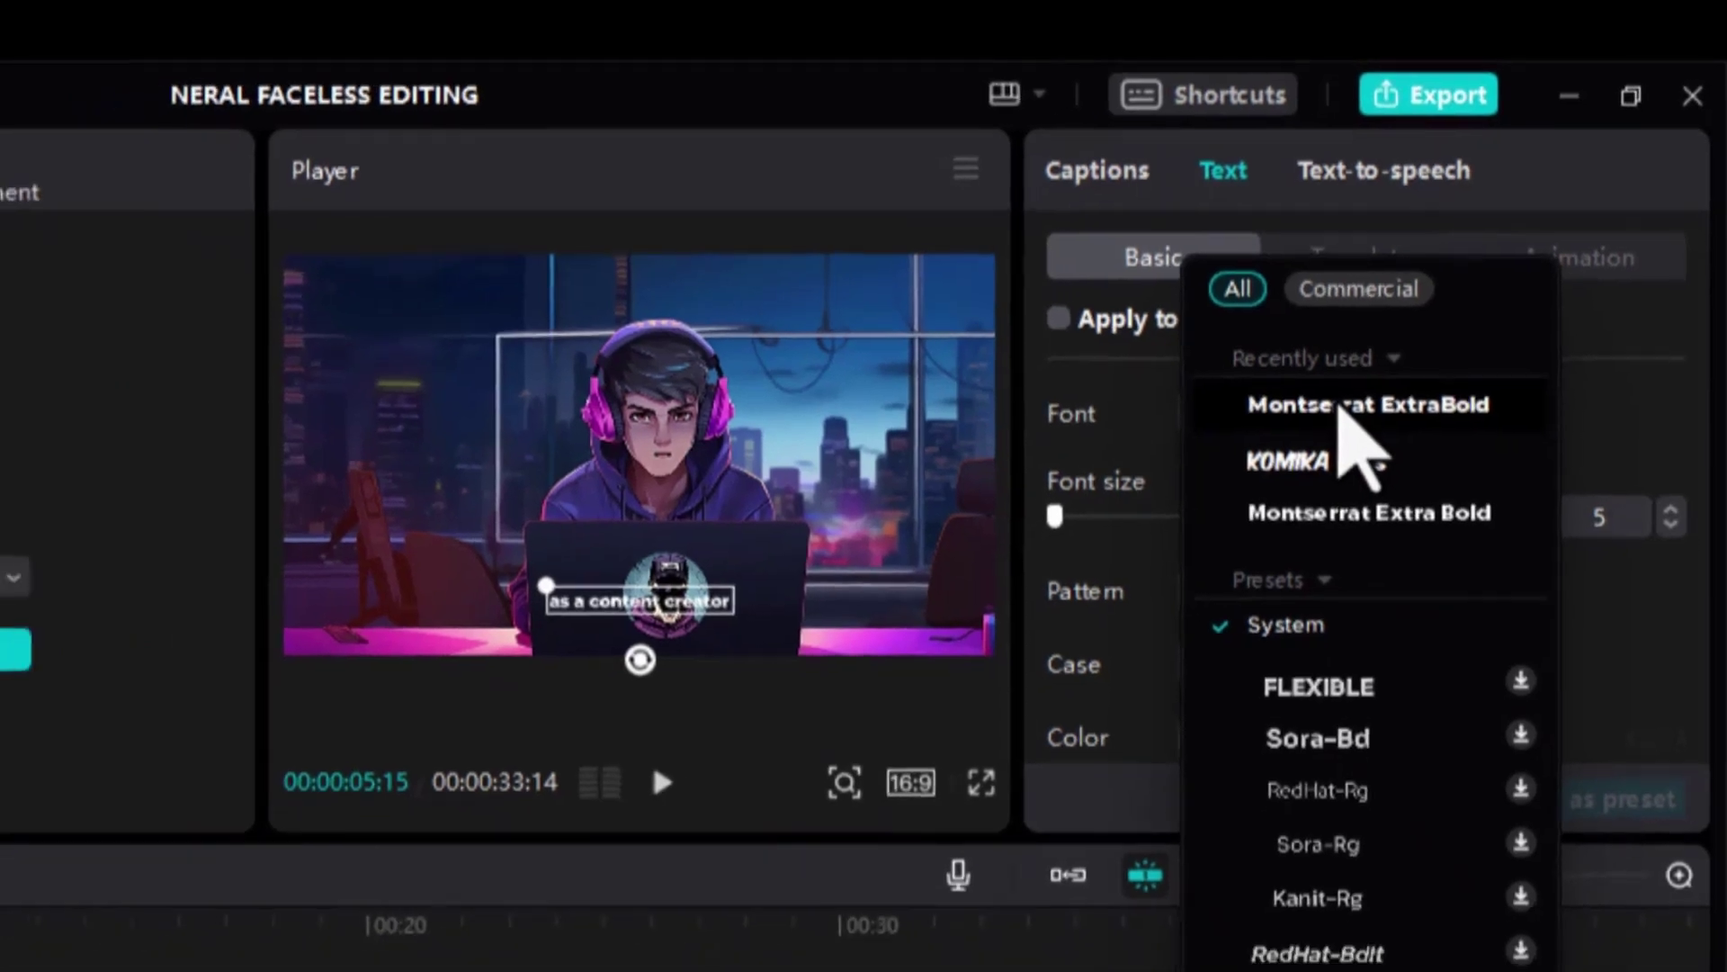
pyautogui.click(1318, 430)
pyautogui.click(1646, 493)
pyautogui.press('BackSpace')
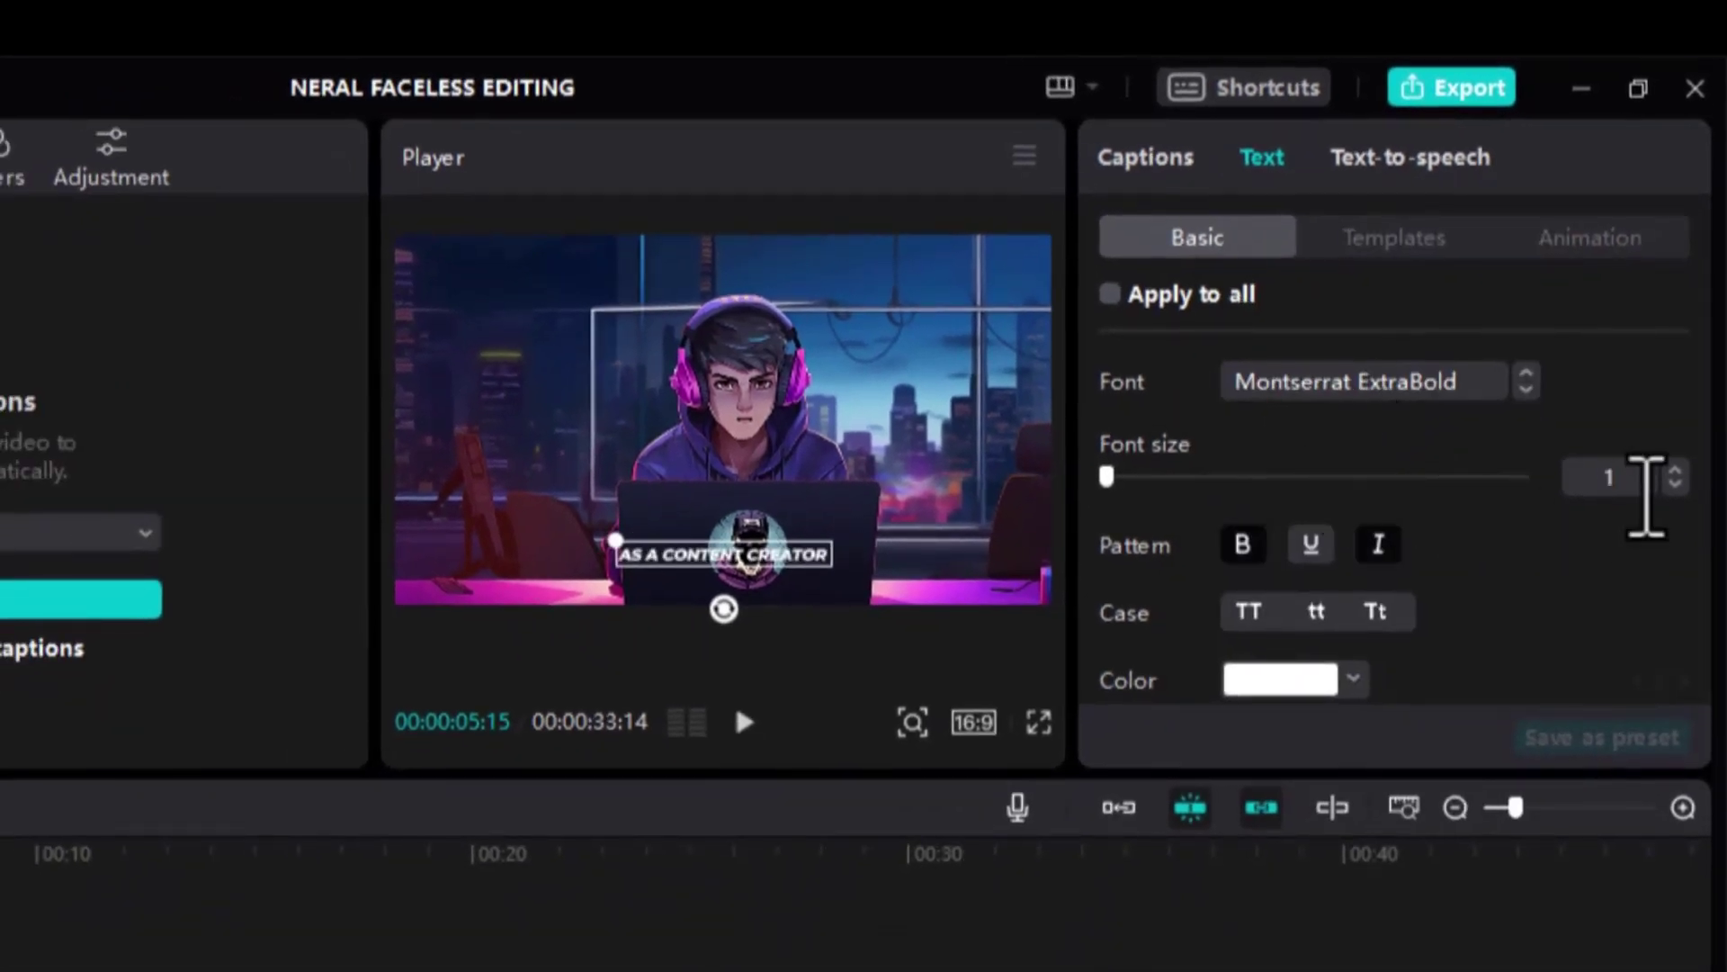
pyautogui.write('10')
pyautogui.press('Return')
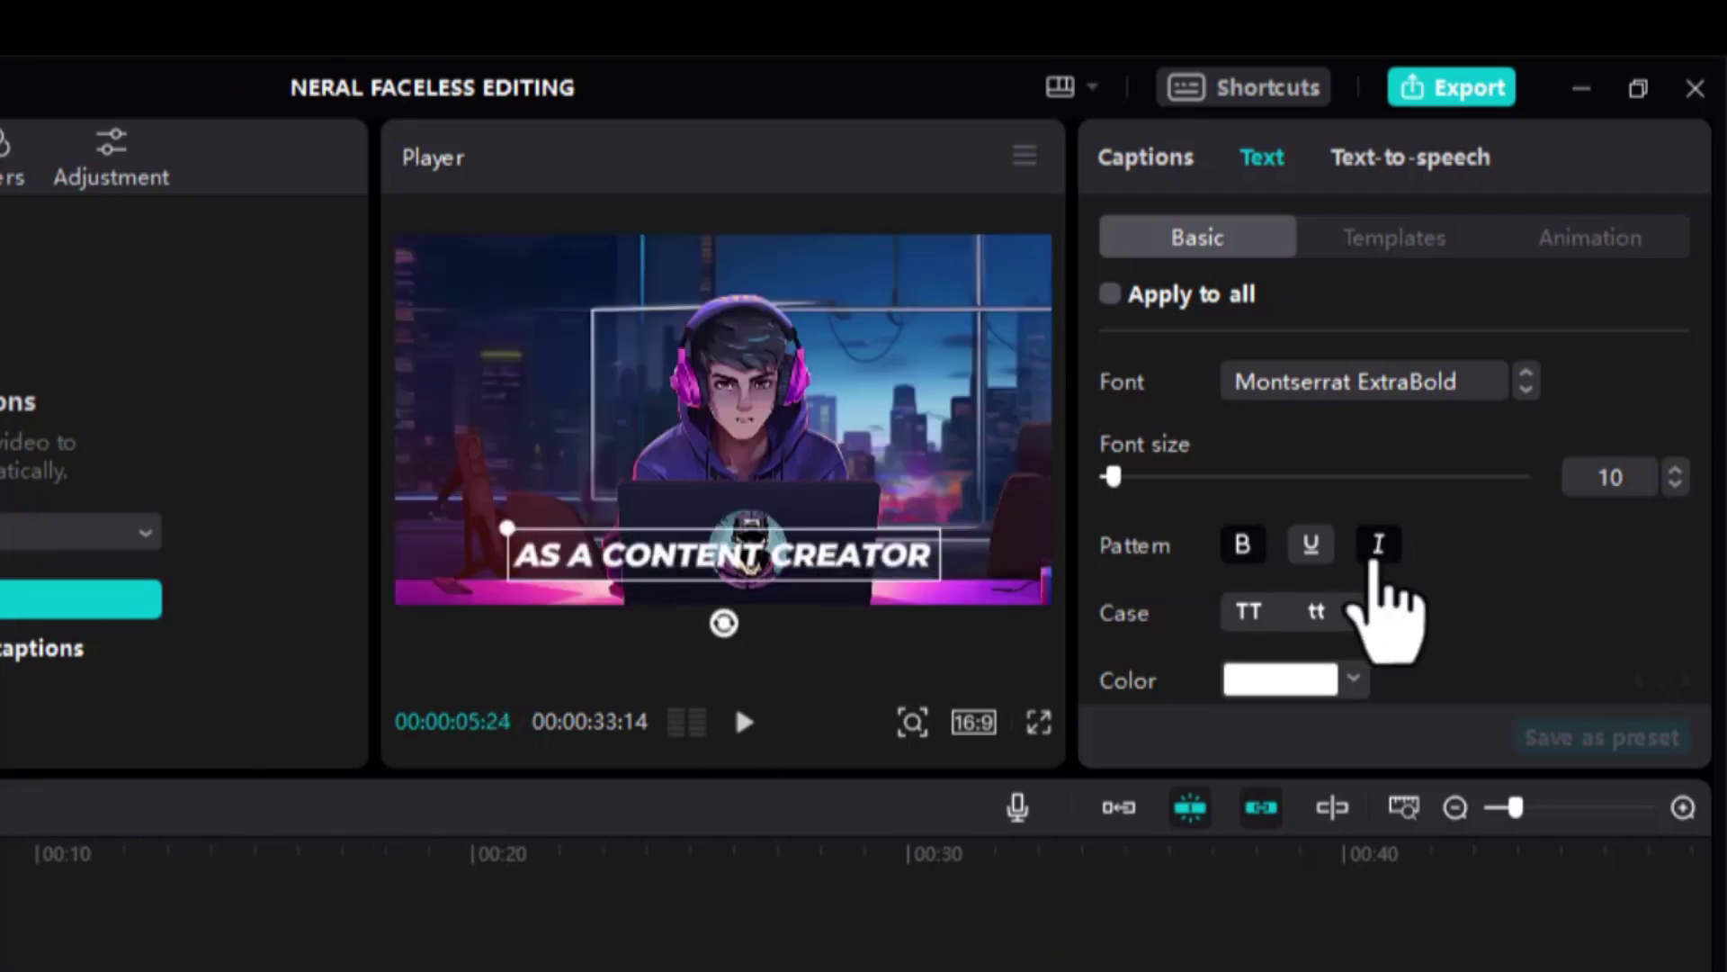
# Make sure the captions are both bold and italic, then preview another part
pyautogui.click(1376, 551)
pyautogui.click(1377, 553)
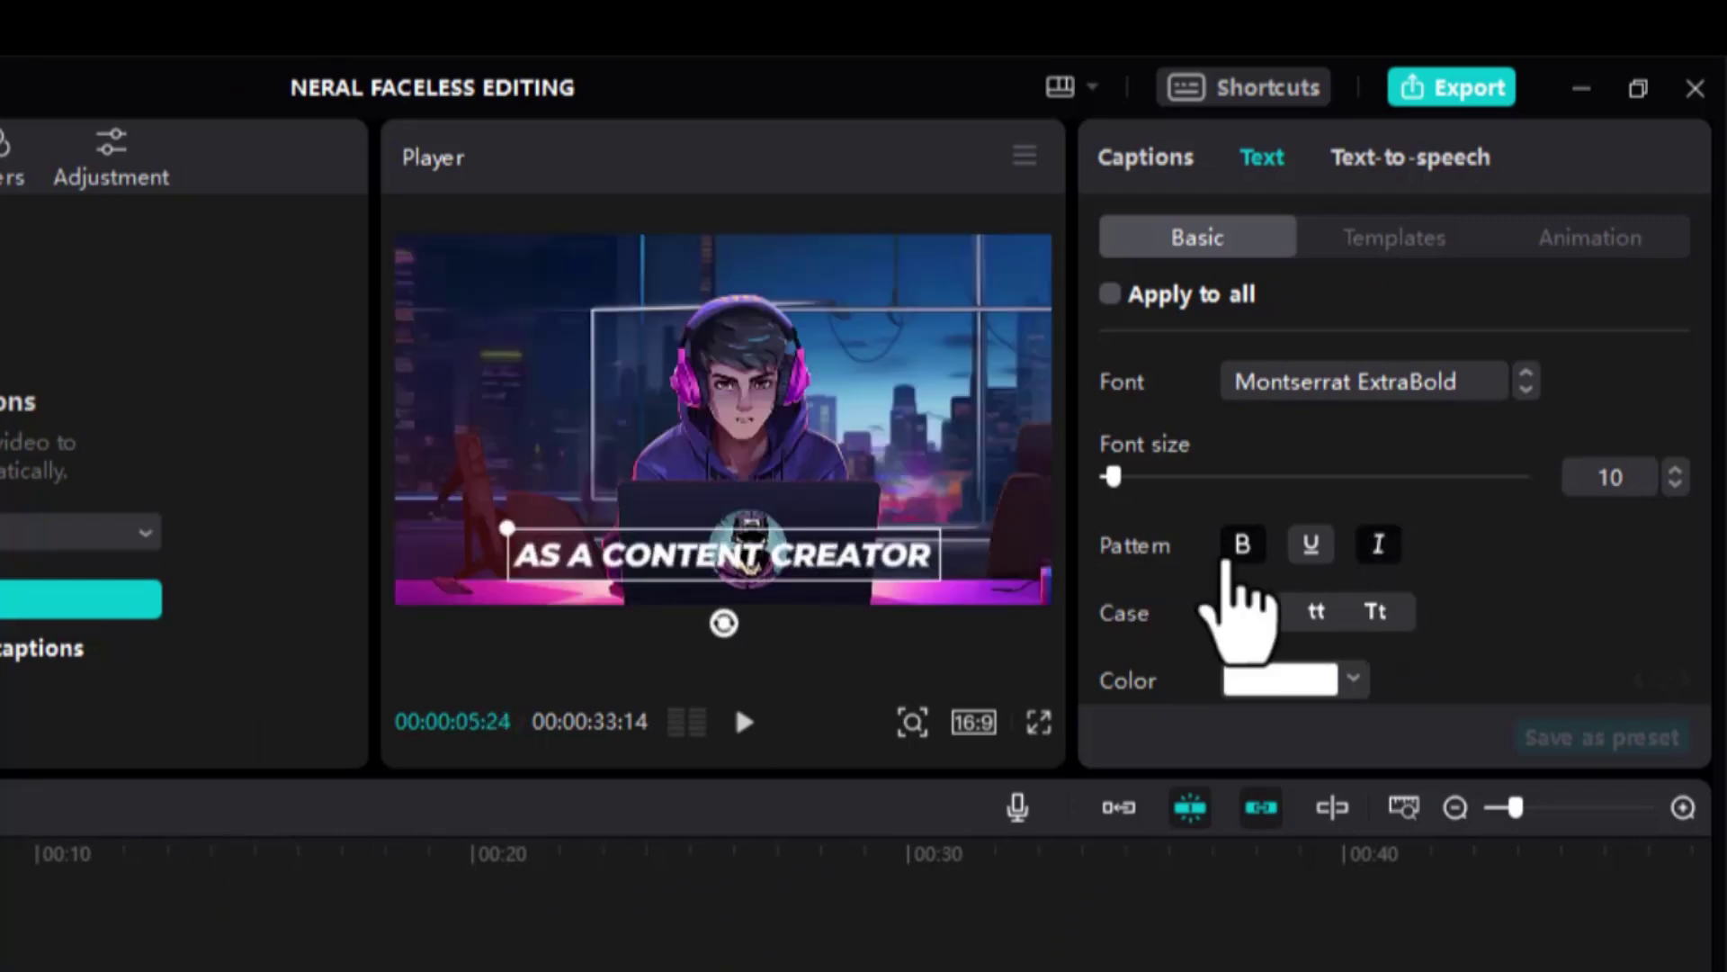
pyautogui.click(1233, 554)
pyautogui.click(1229, 560)
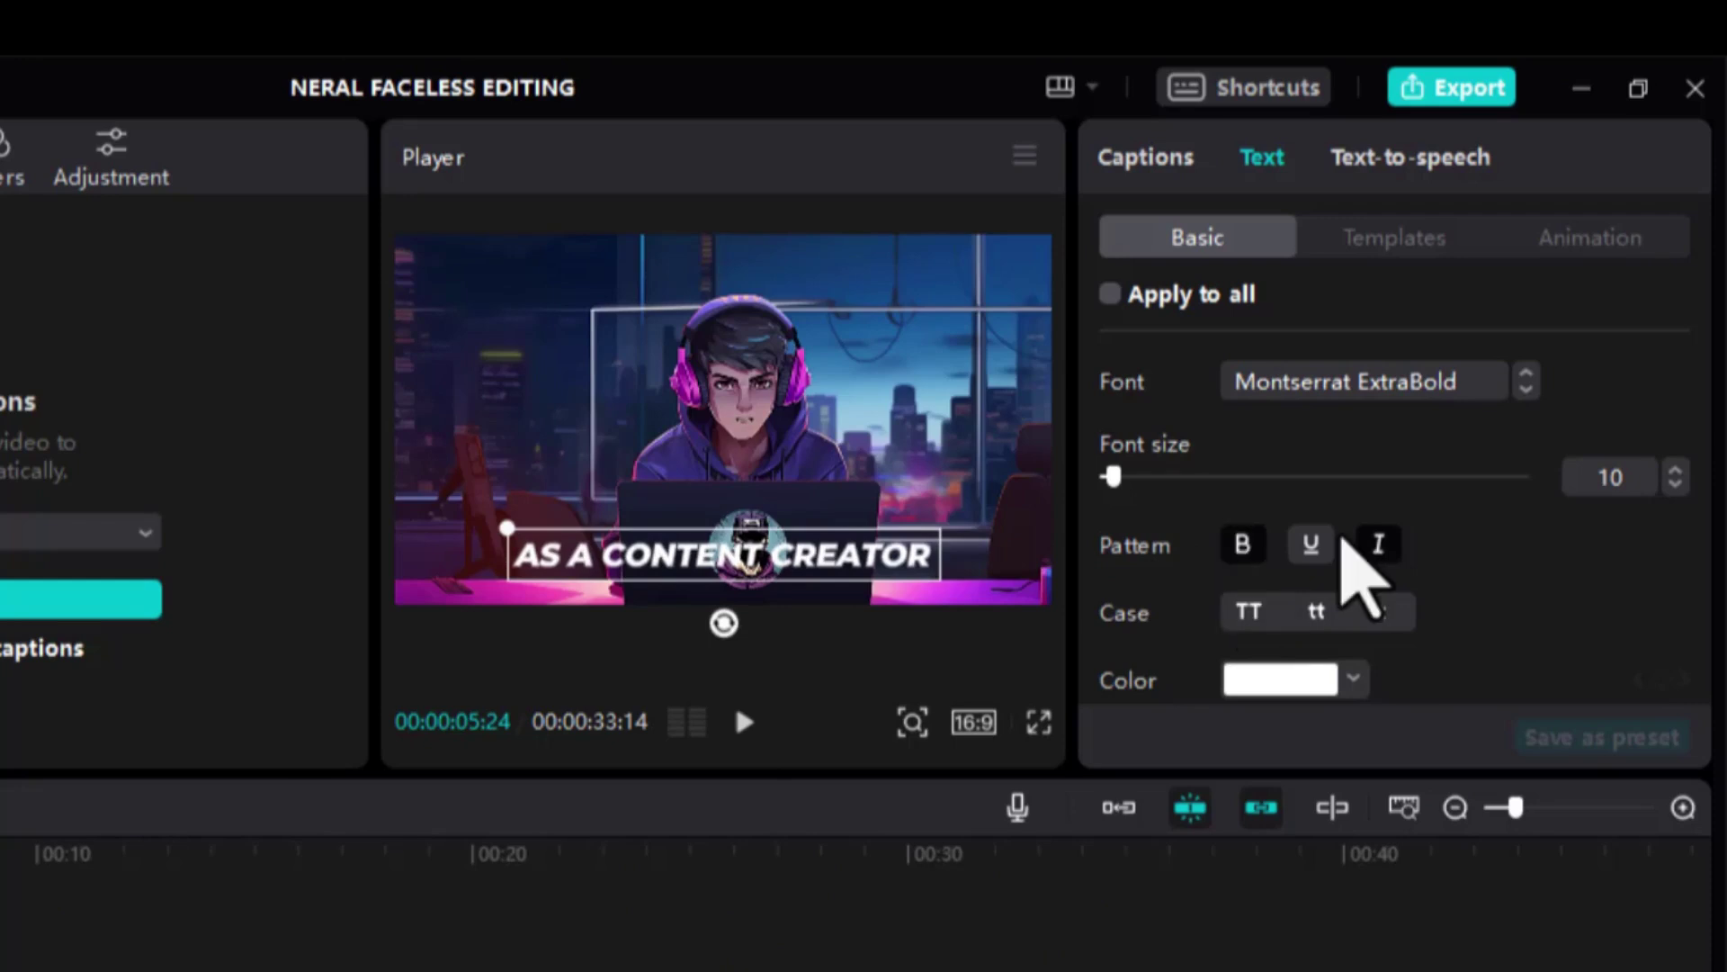
pyautogui.scroll(-2, 1446, 496)
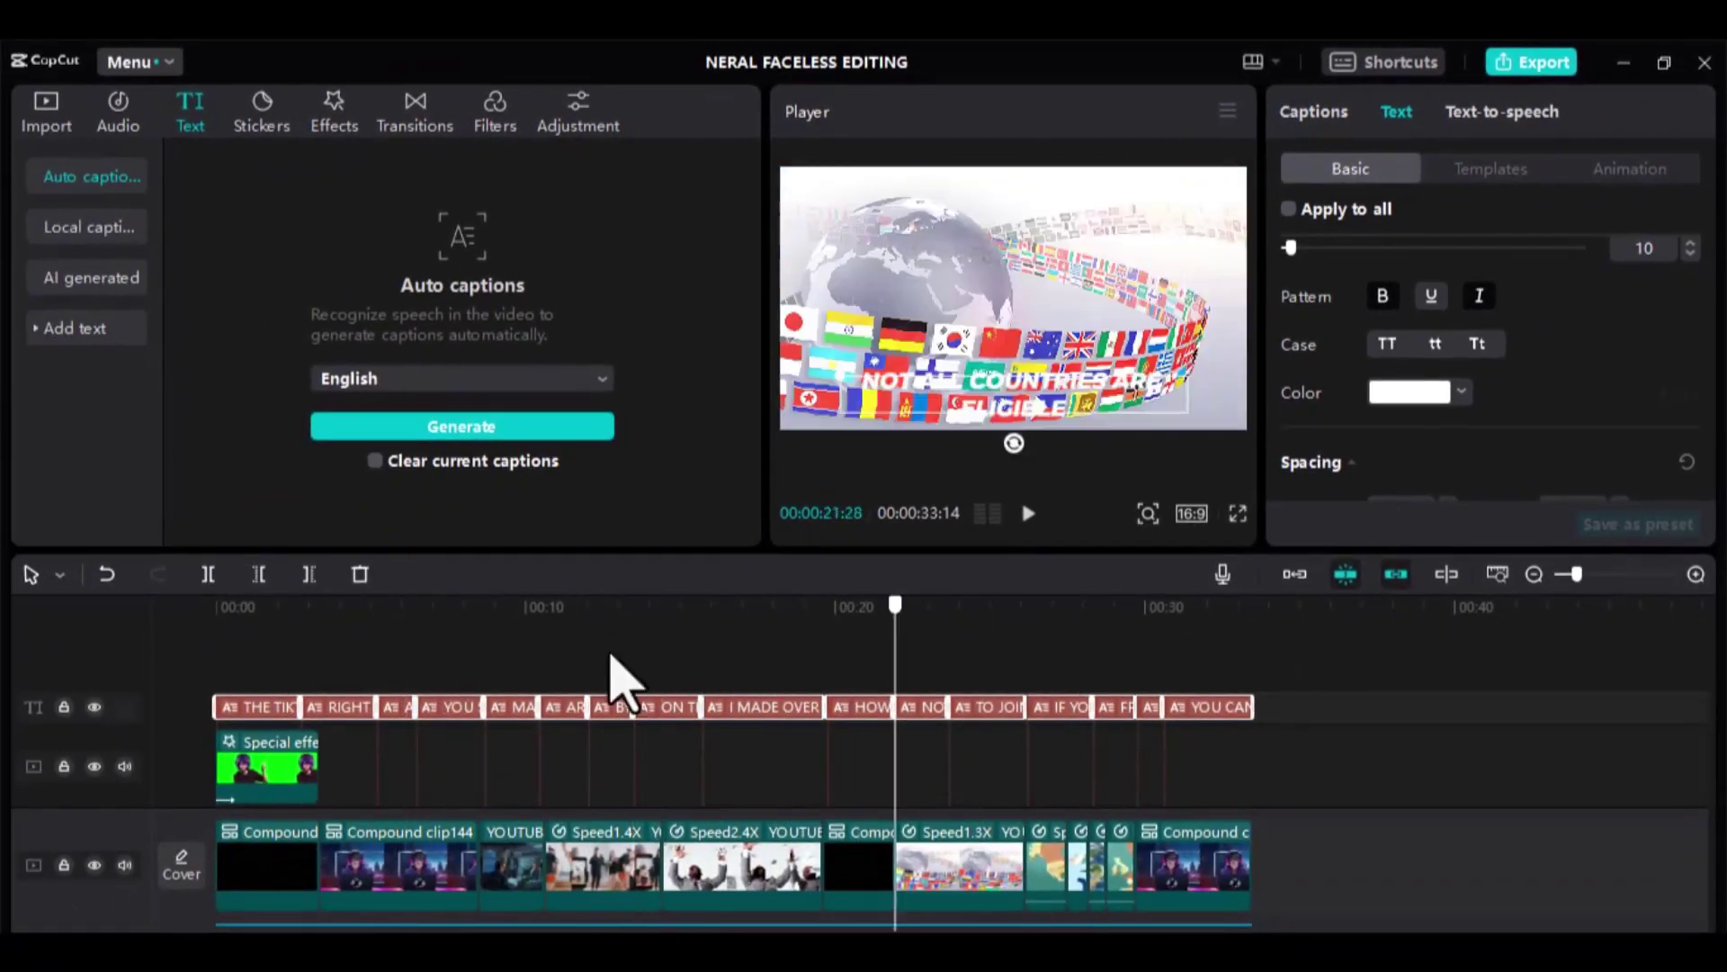
pyautogui.click(288, 688)
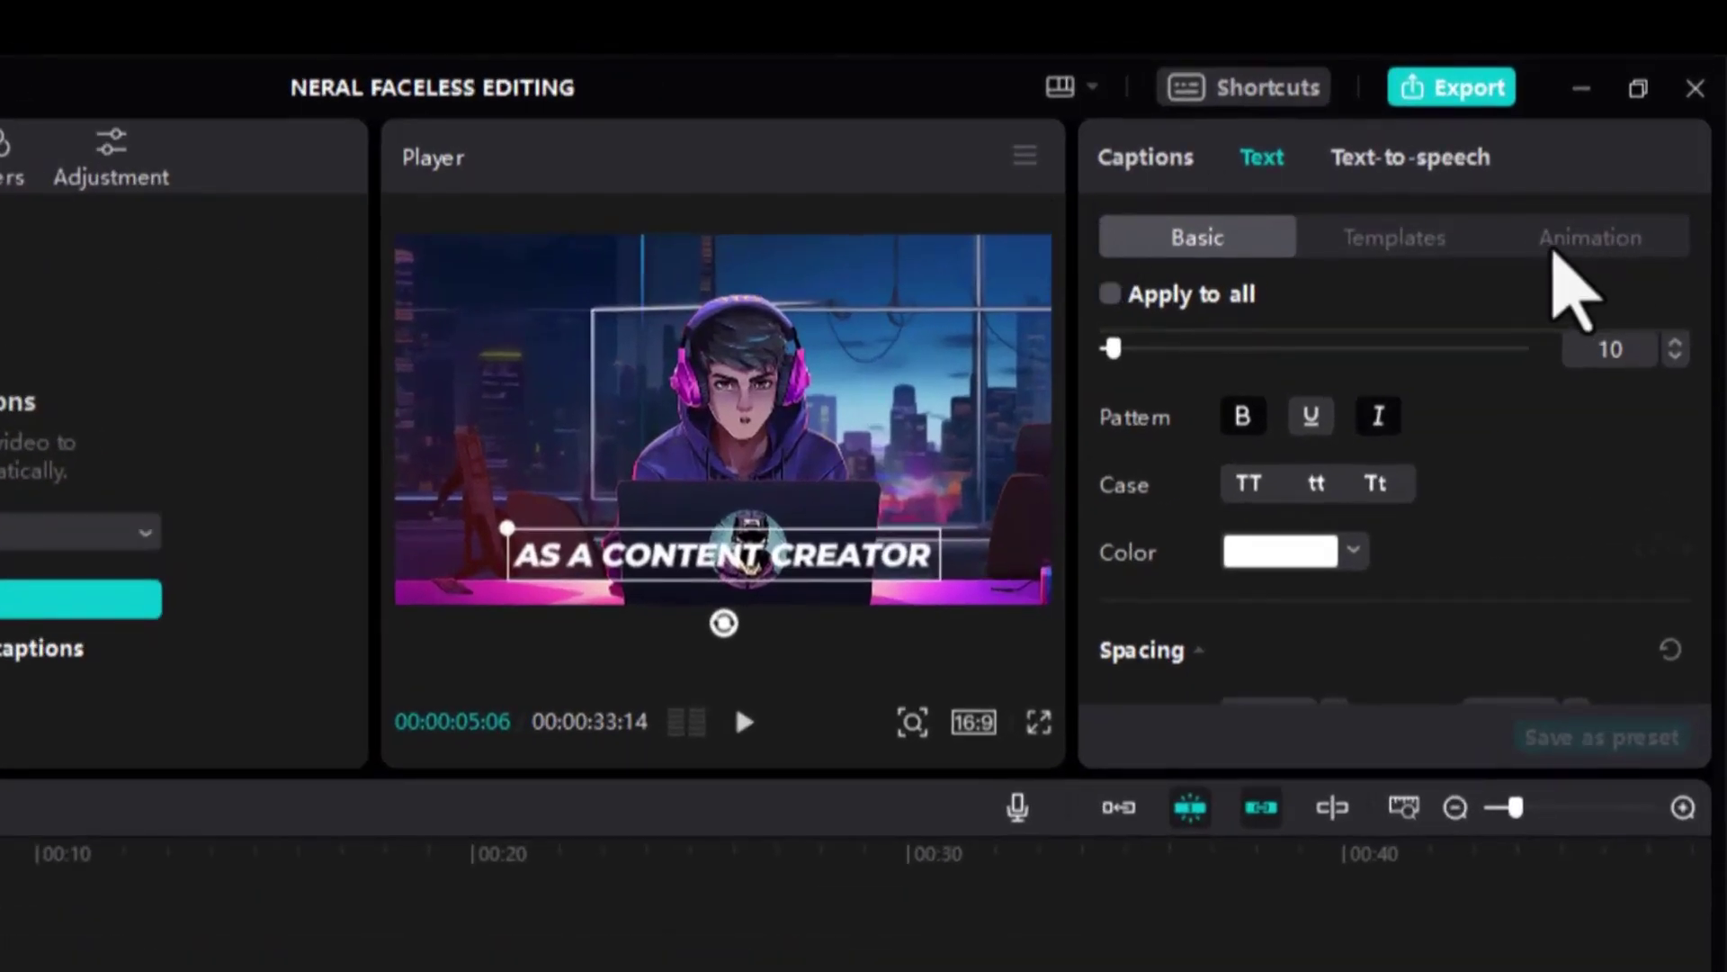
# Apply a stretch-style animation to the captions and check it on the NOT caption
pyautogui.click(1570, 247)
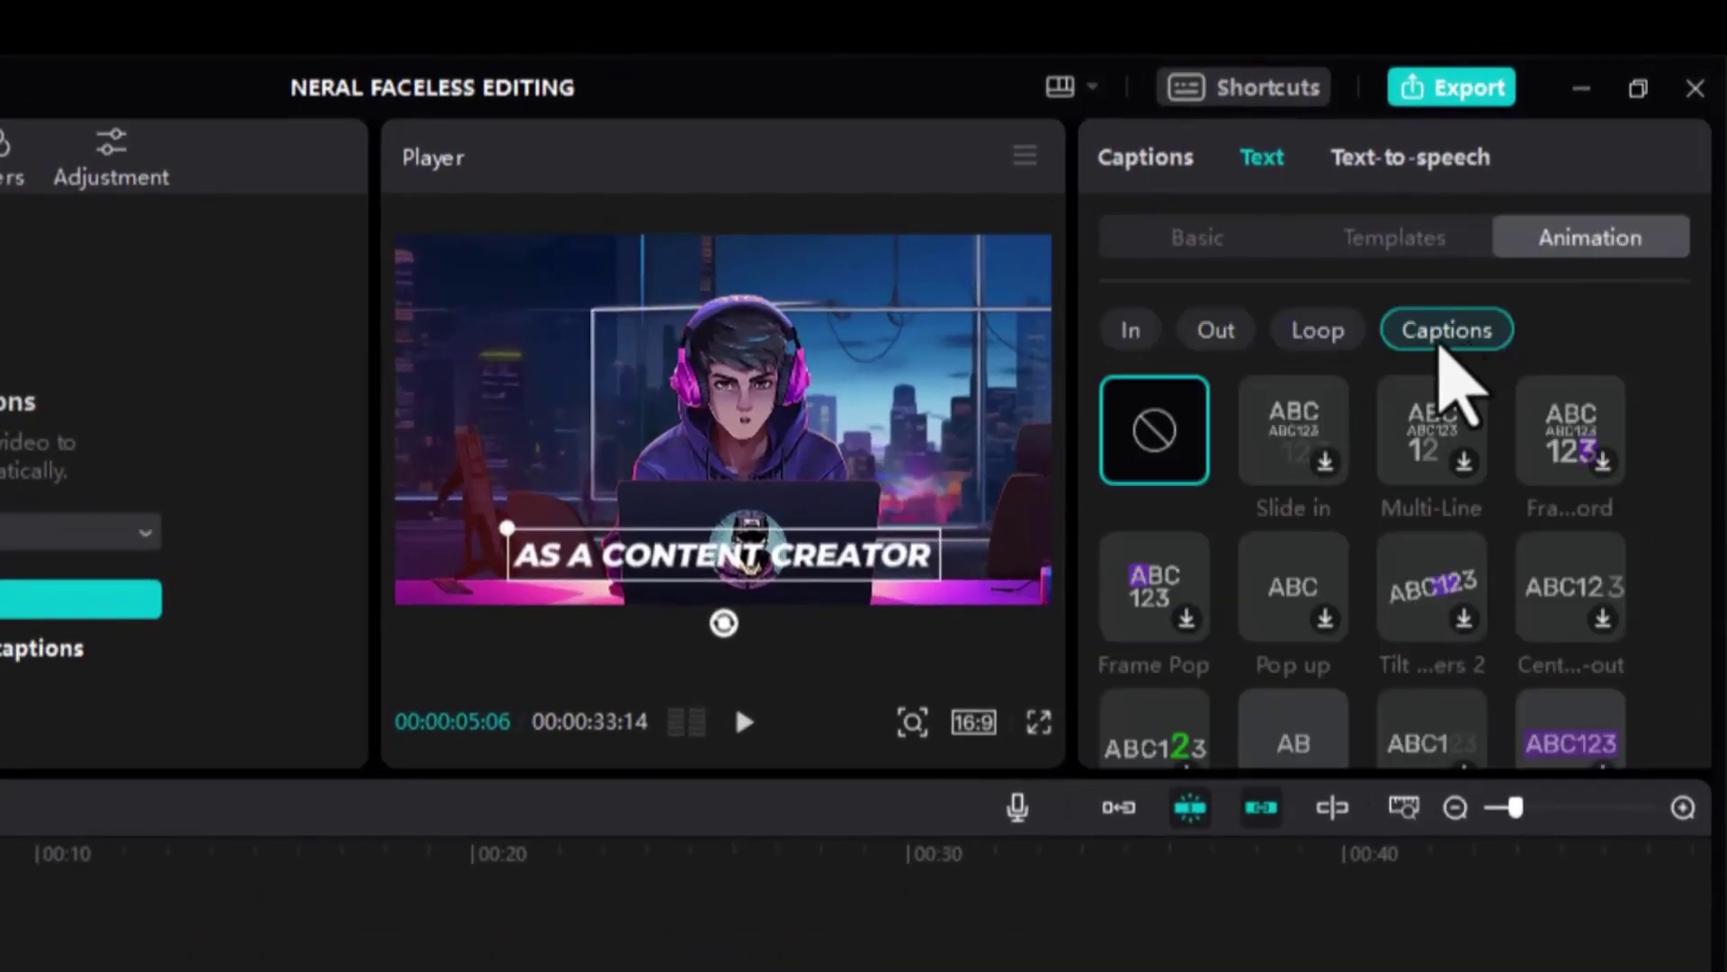
pyautogui.scroll(-2, 1376, 670)
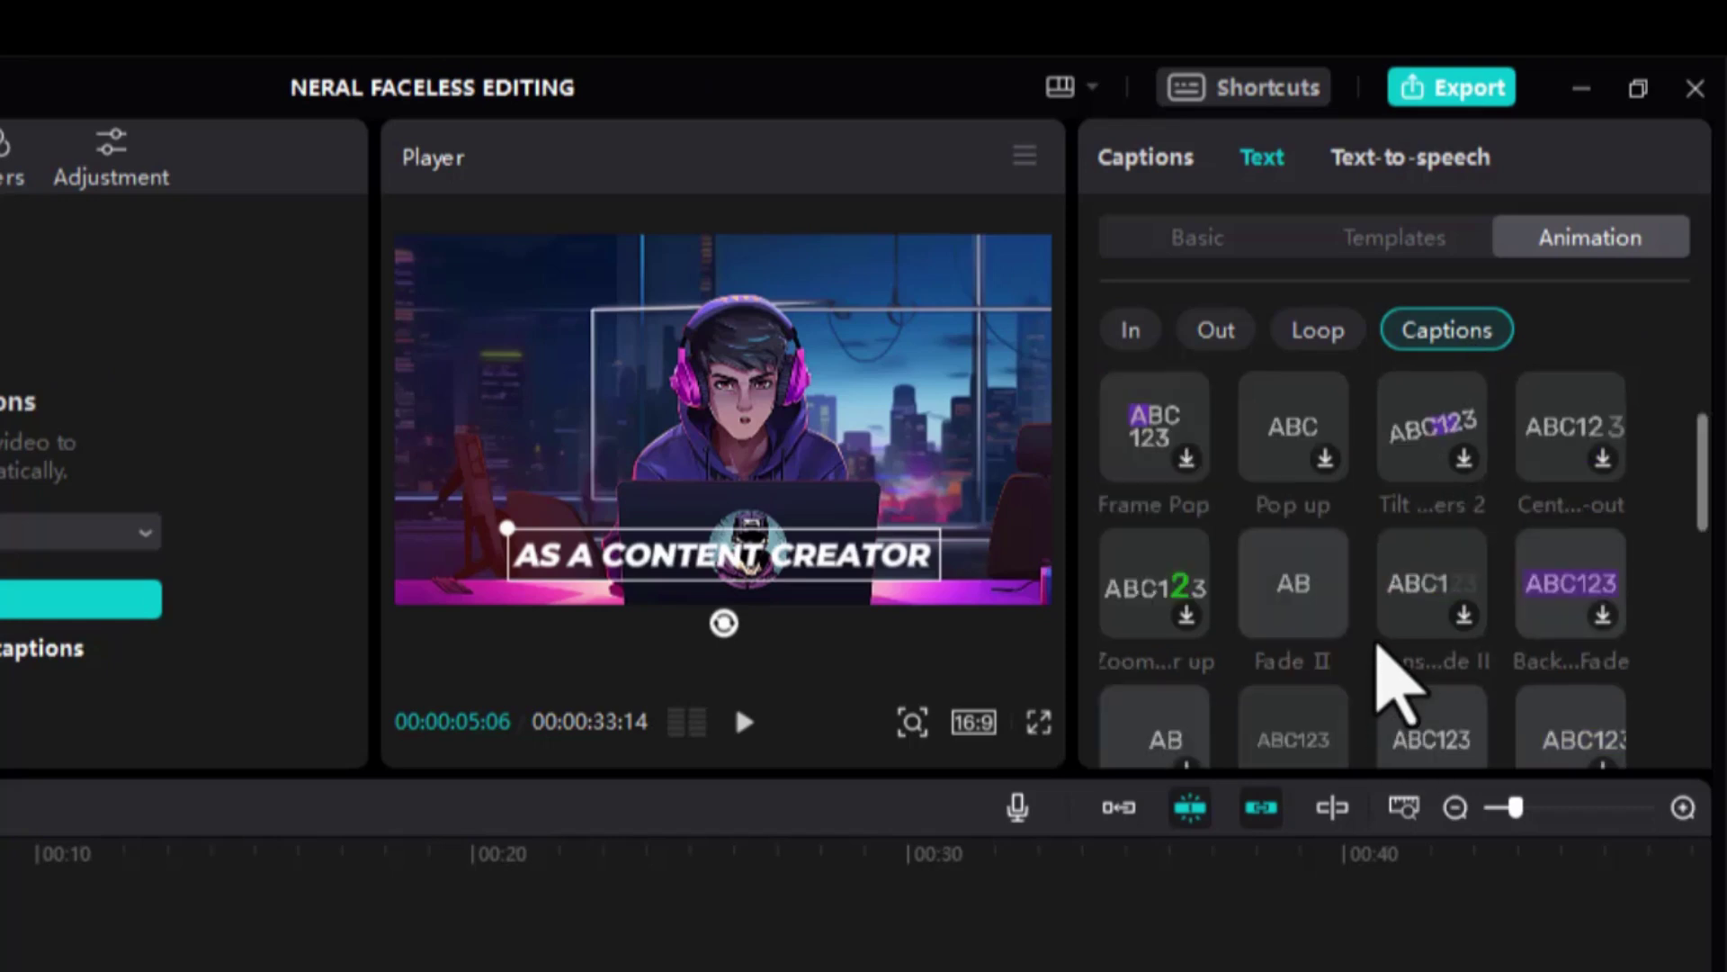
pyautogui.scroll(-1, 1390, 652)
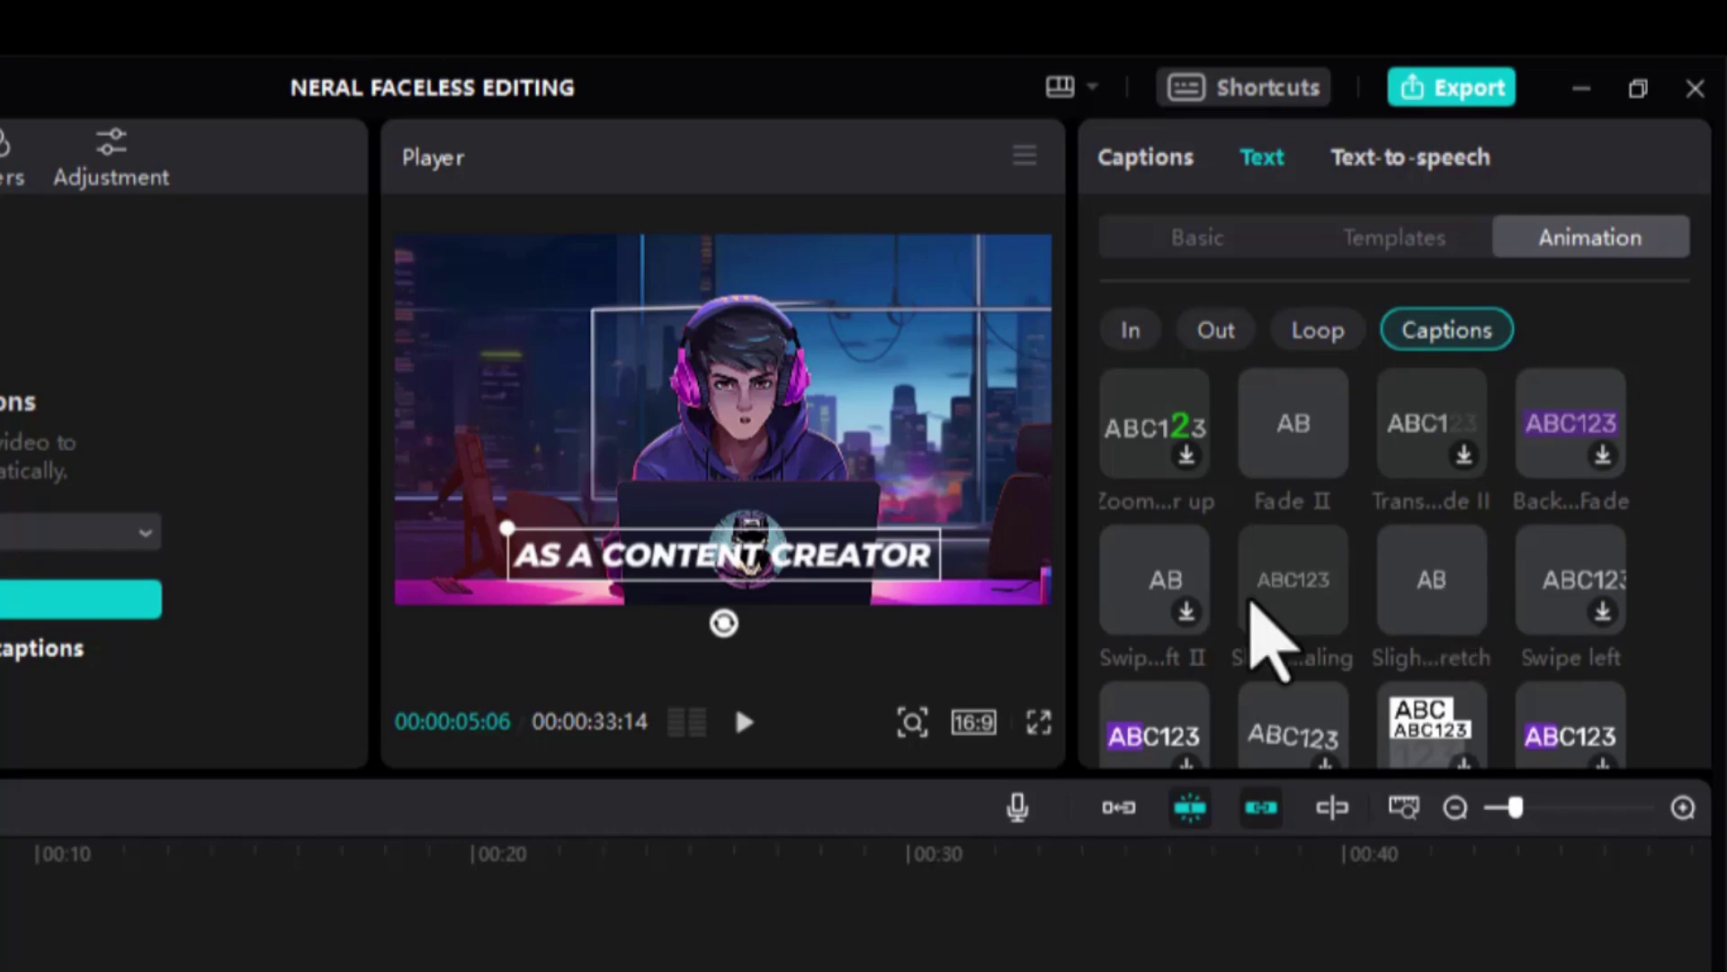
pyautogui.click(1432, 585)
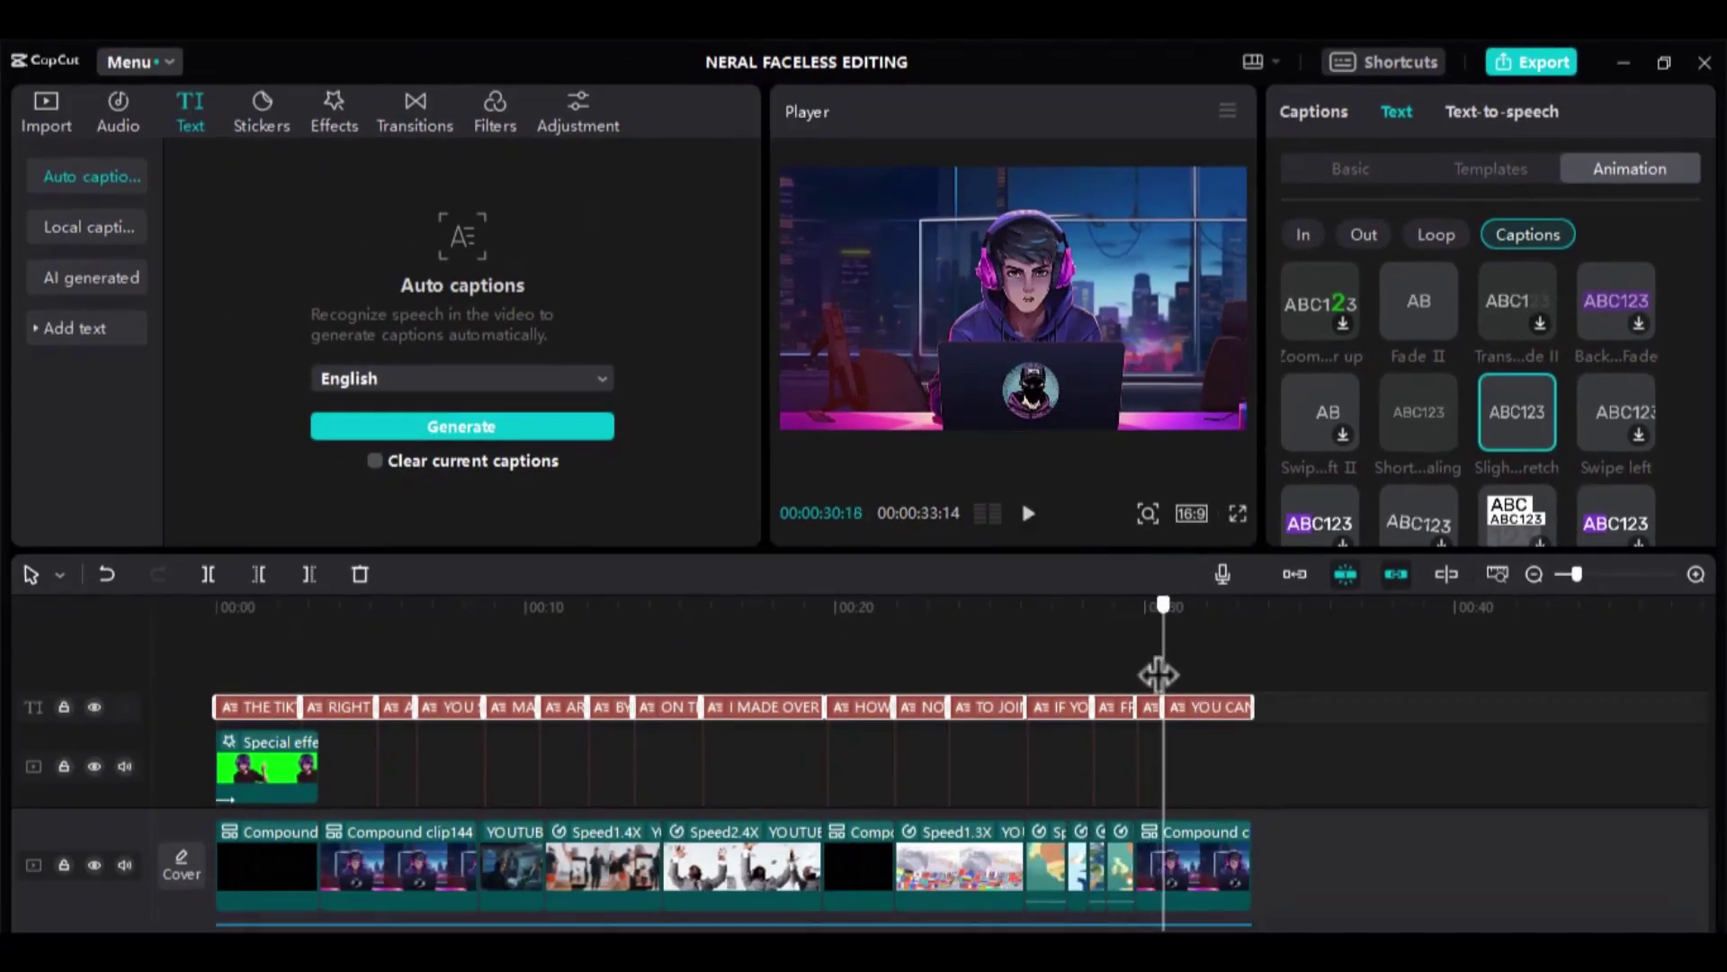
pyautogui.moveTo(1129, 674); pyautogui.dragTo(889, 708)
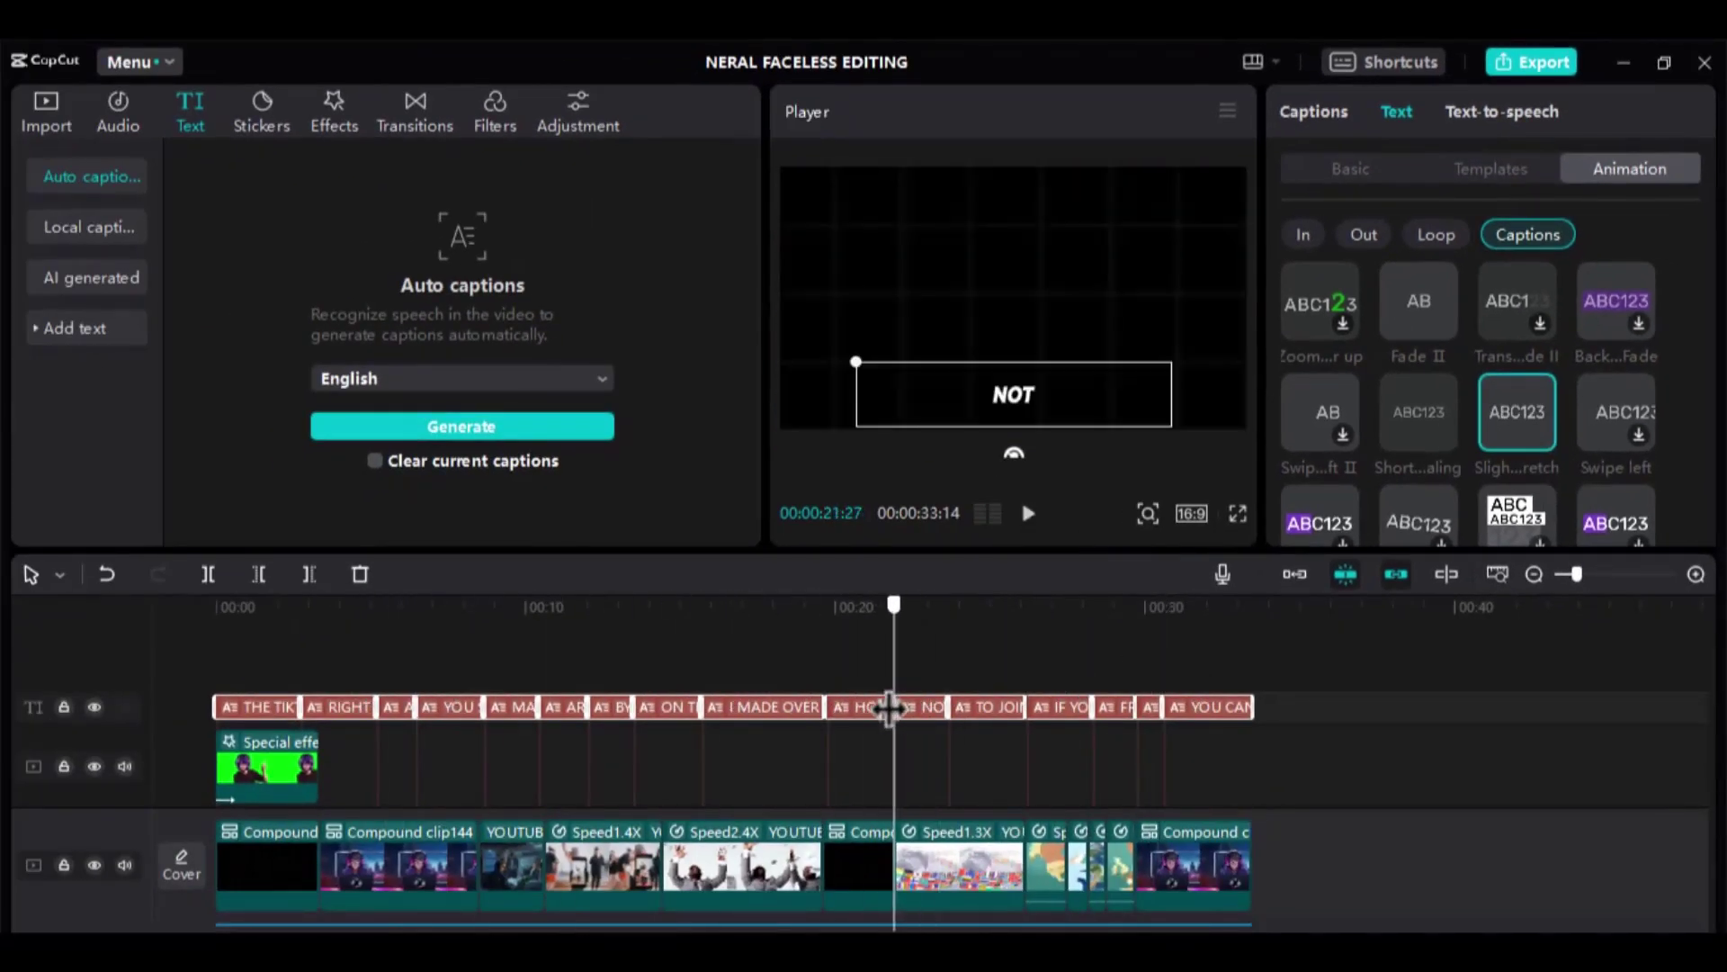
# Make the caption text yellow (FDEA66) with a black stroke outline
pyautogui.click(1352, 173)
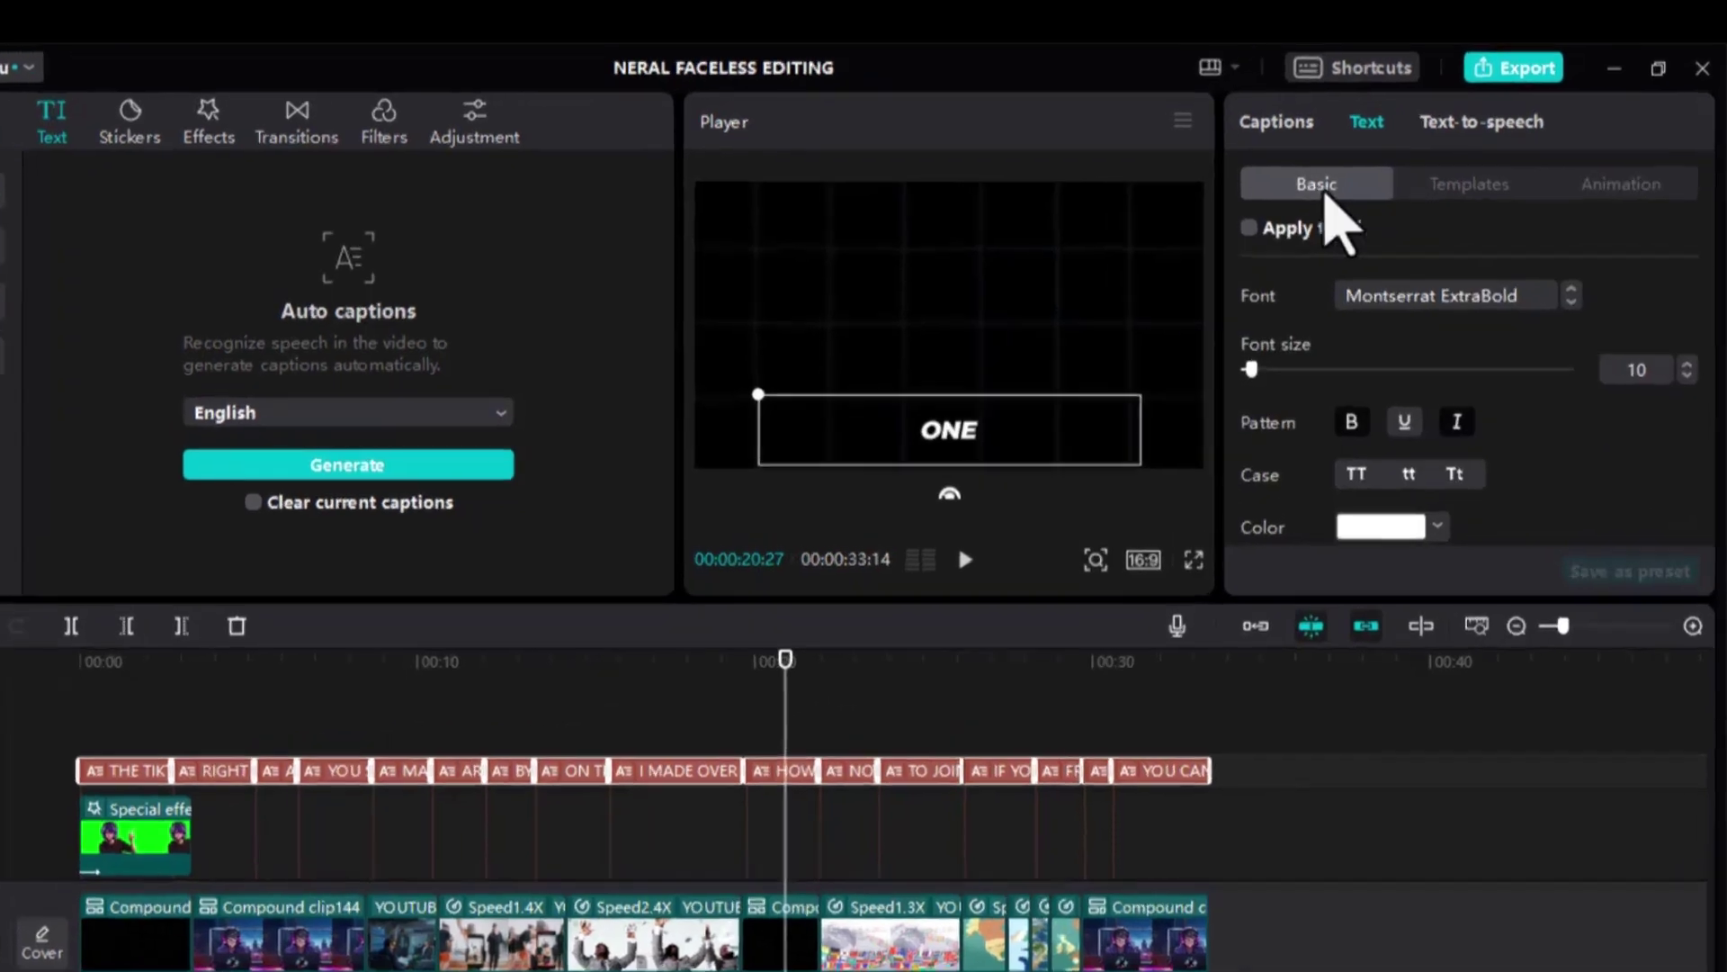
pyautogui.scroll(-2, 1581, 407)
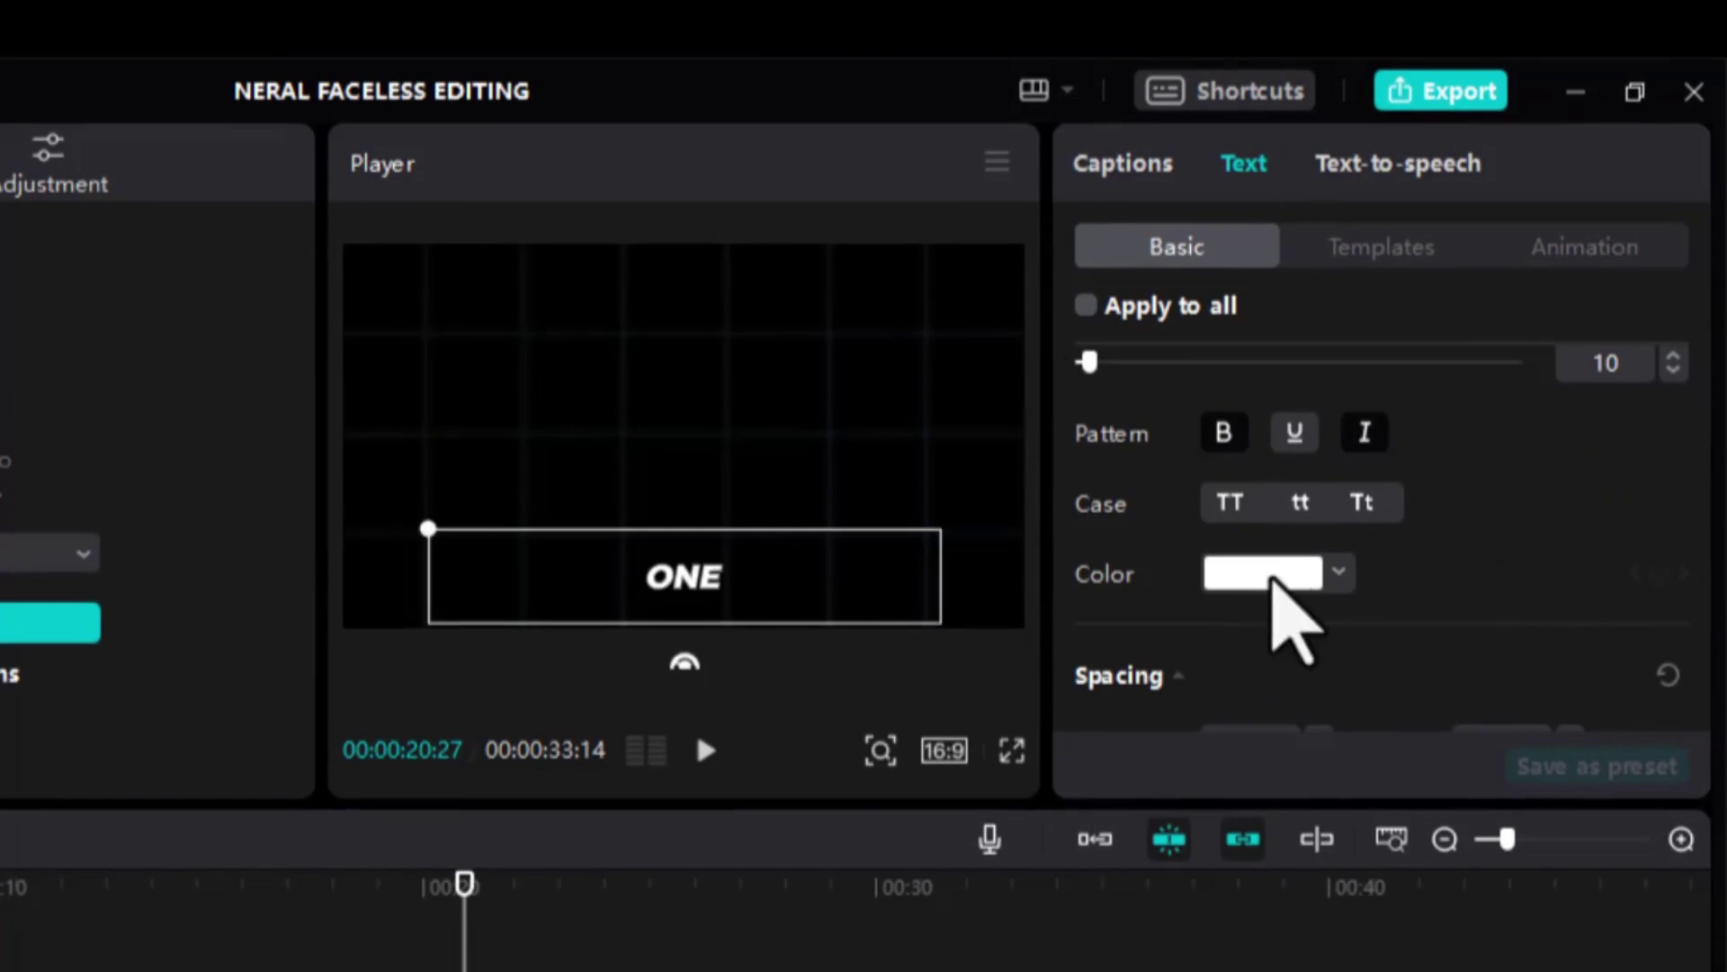
pyautogui.click(1270, 575)
pyautogui.moveTo(1521, 624); pyautogui.dragTo(1359, 623)
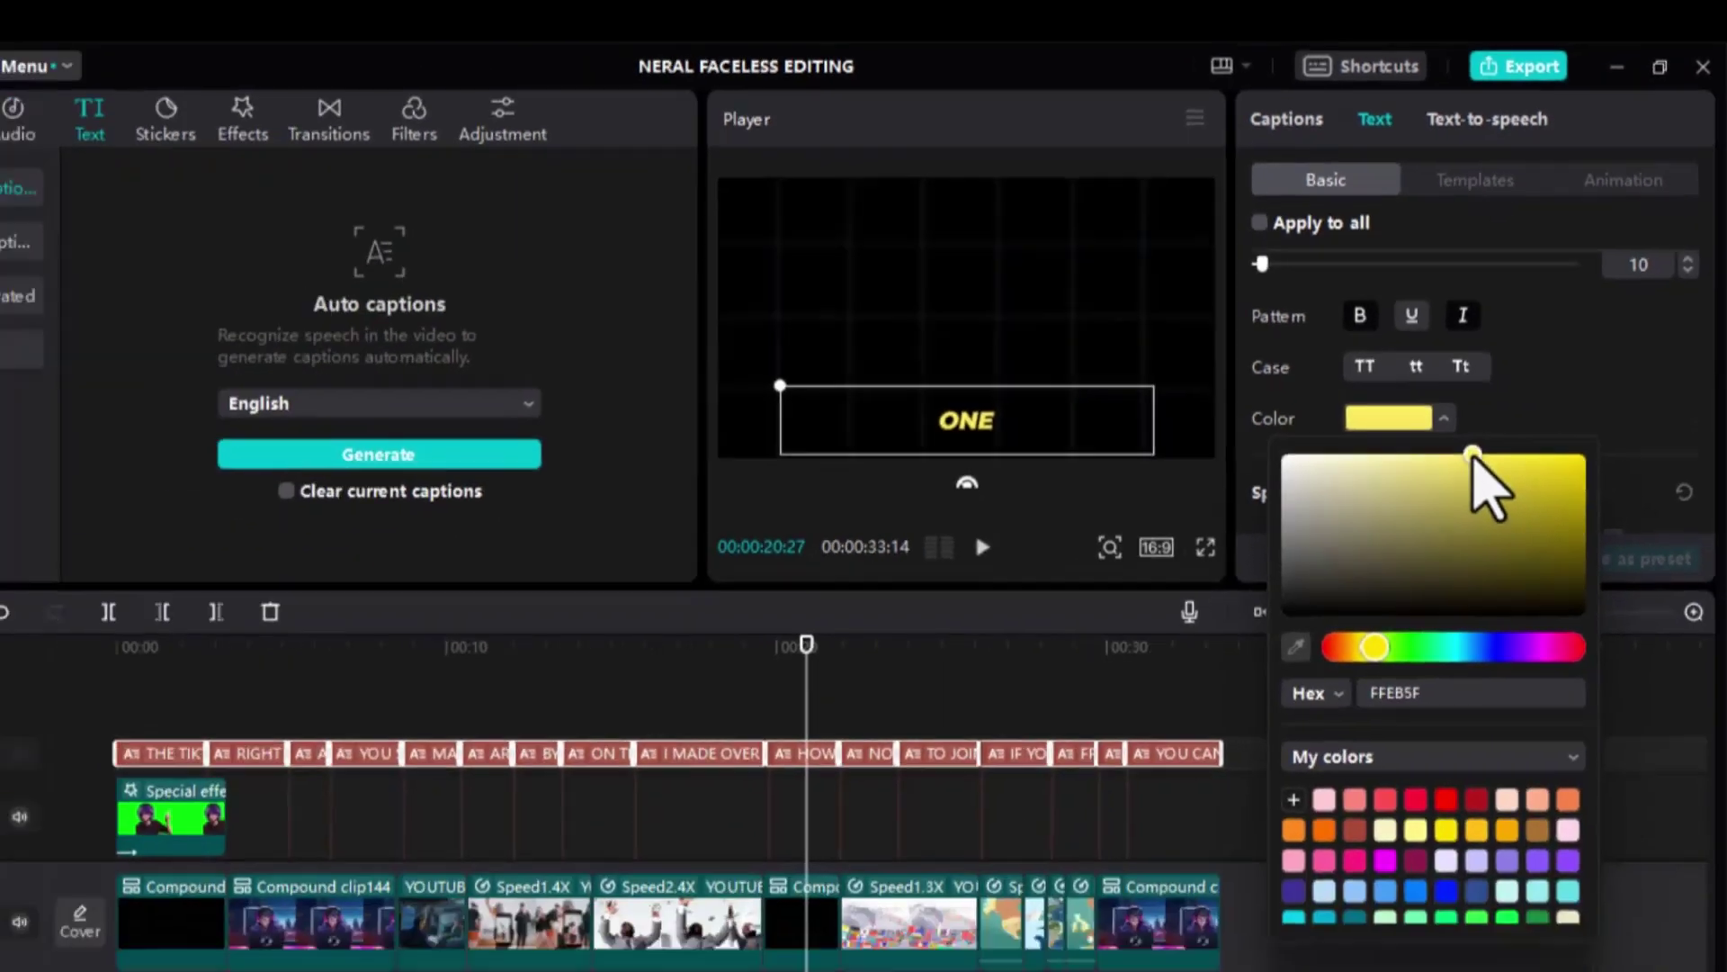
pyautogui.click(799, 675)
pyautogui.moveTo(799, 675); pyautogui.dragTo(632, 641)
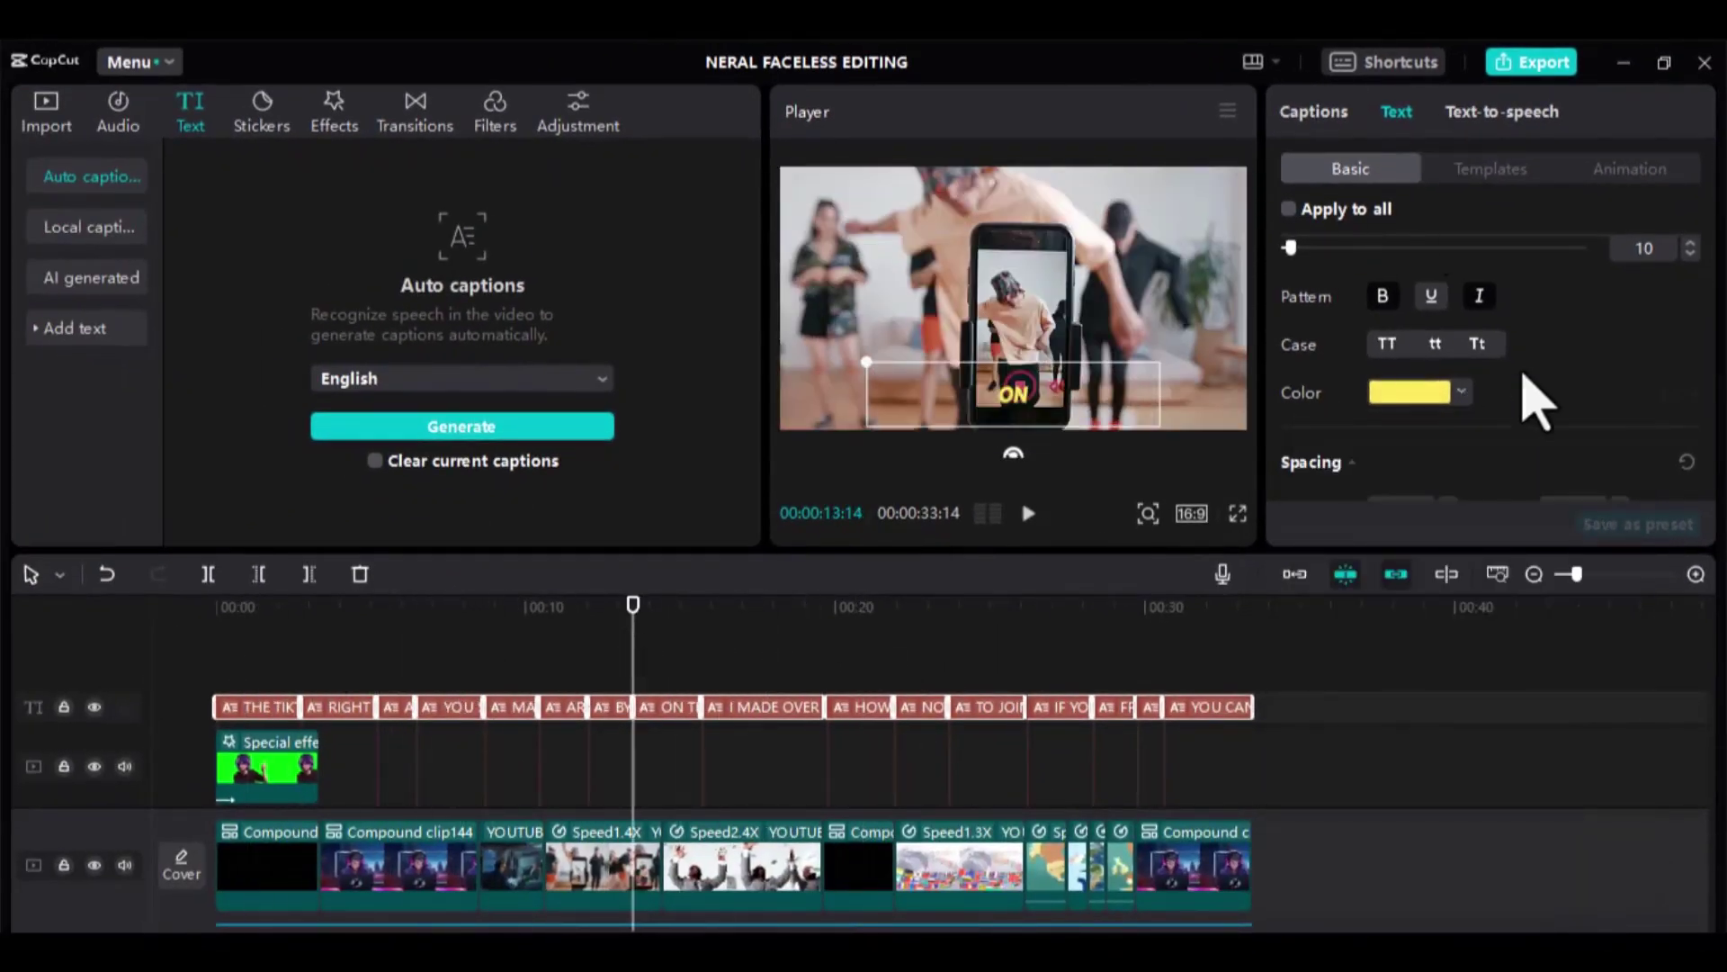
pyautogui.scroll(-4, 1540, 367)
pyautogui.click(1288, 306)
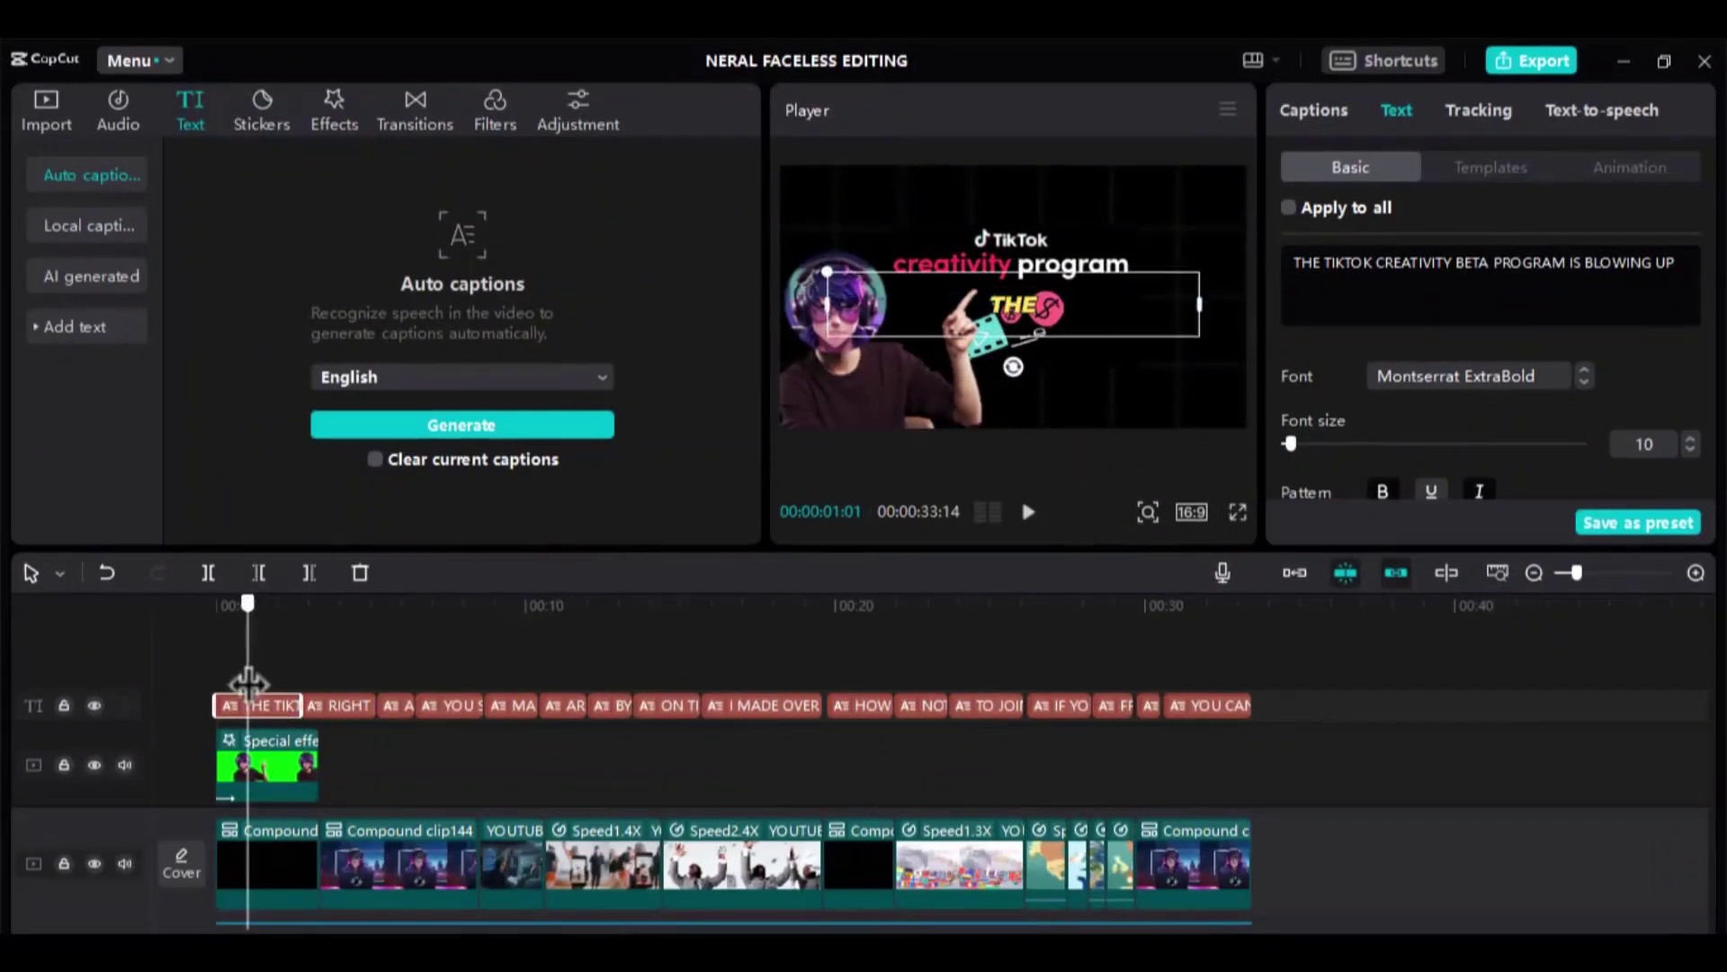
# Inspect the RIGHT caption and raise the CREATORS caption higher in the frame
pyautogui.click(320, 705)
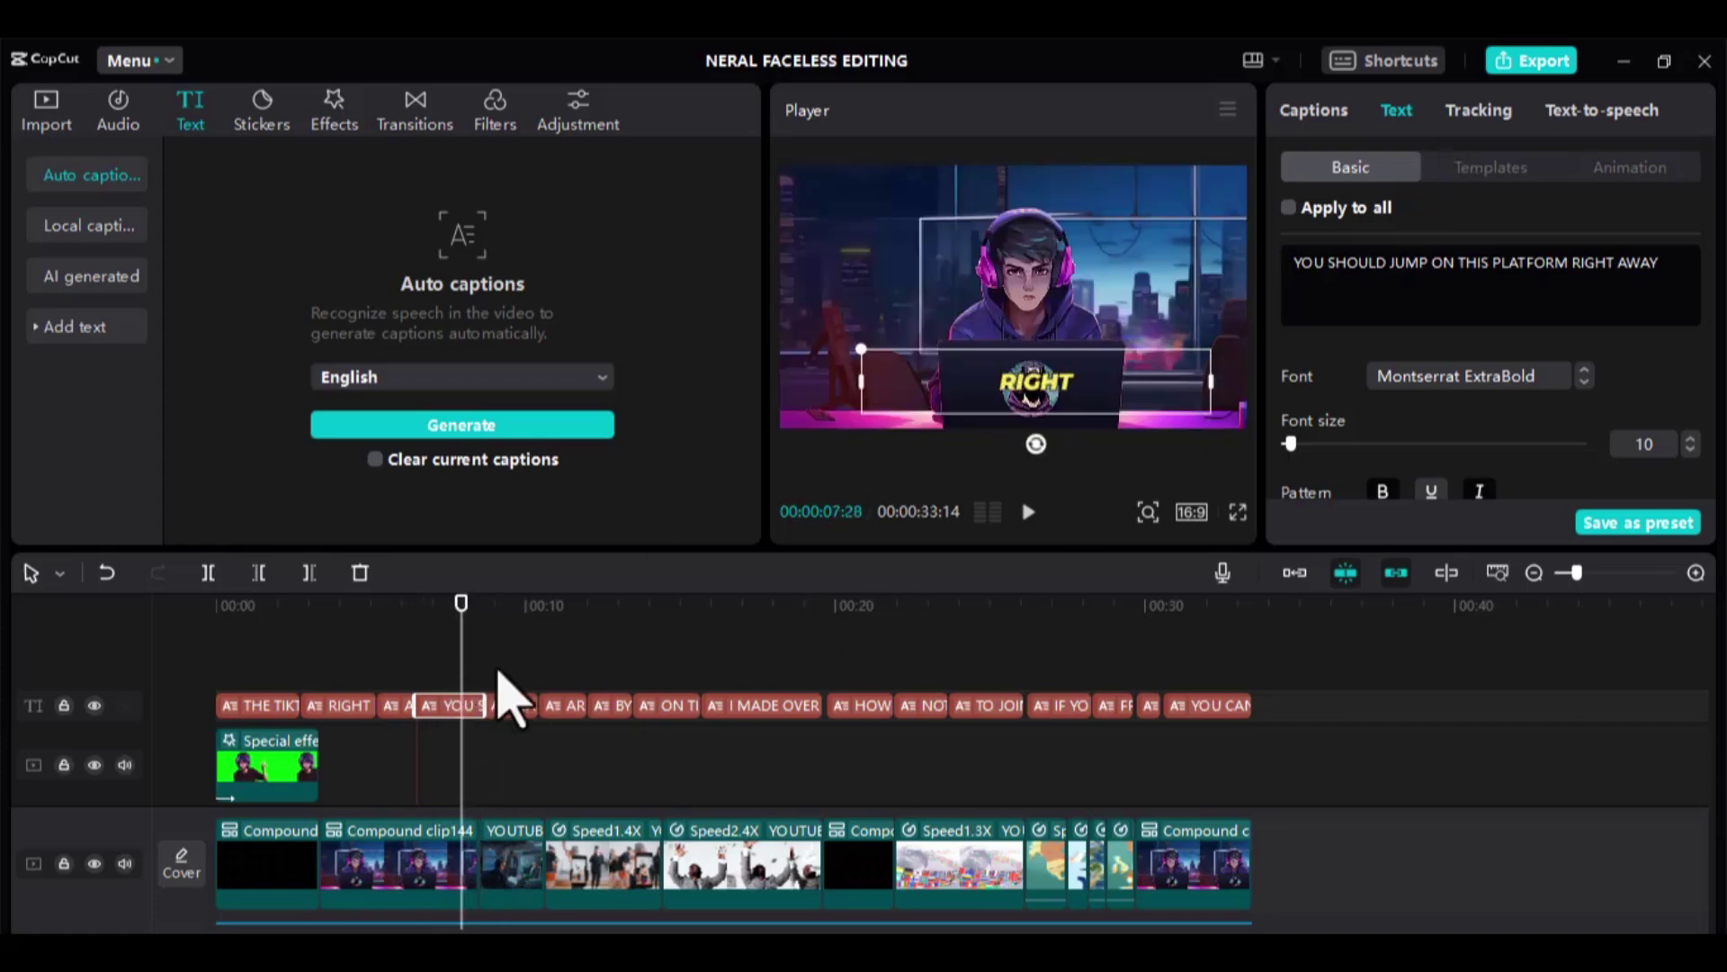
pyautogui.click(506, 706)
pyautogui.moveTo(1017, 405); pyautogui.dragTo(1040, 304)
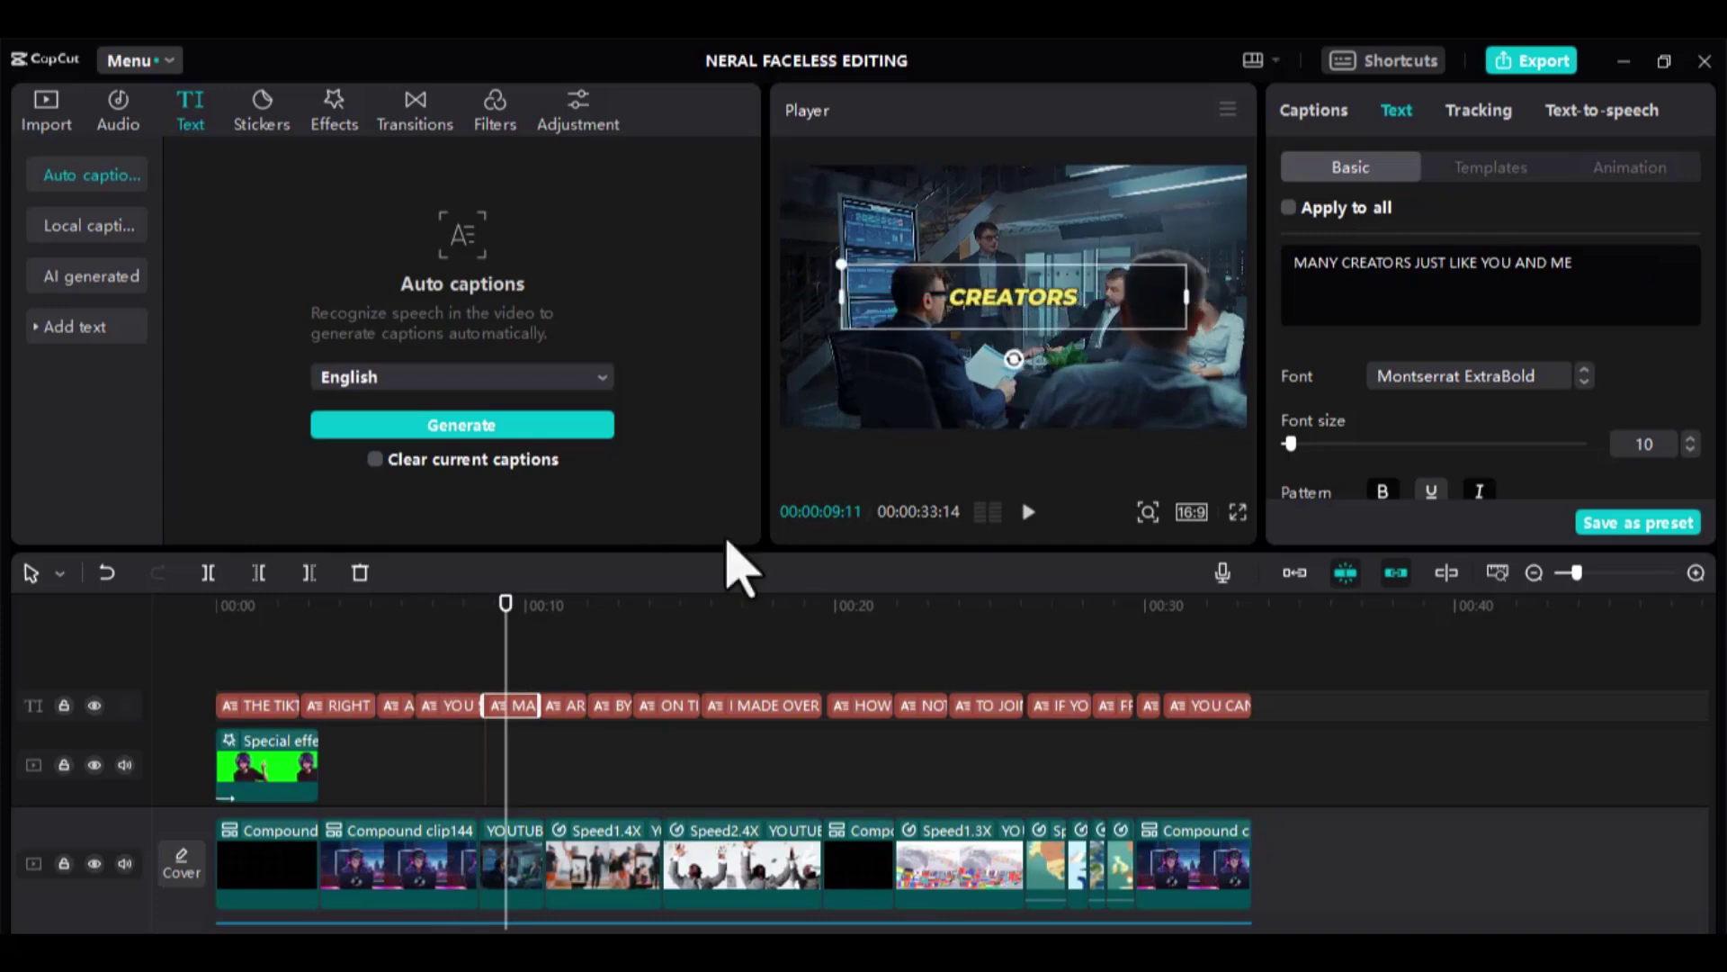
# Review the remaining captions through YOU CAN'T JOIN and zoom the timeline out fully
pyautogui.click(597, 705)
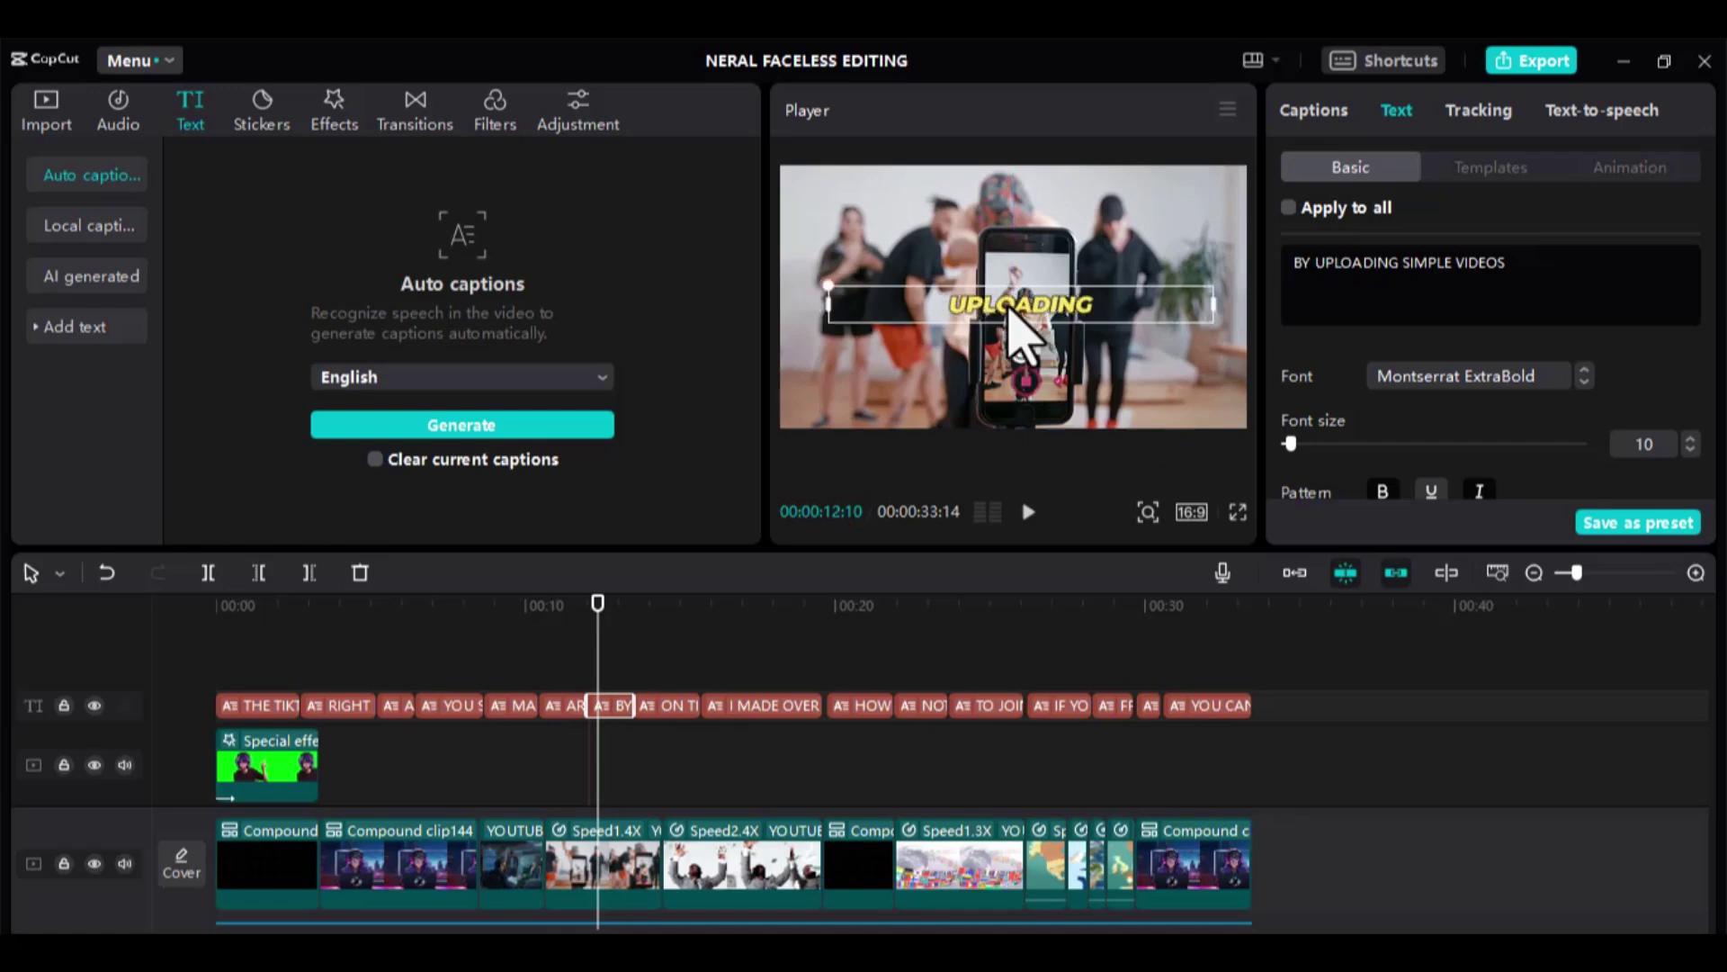
pyautogui.click(860, 705)
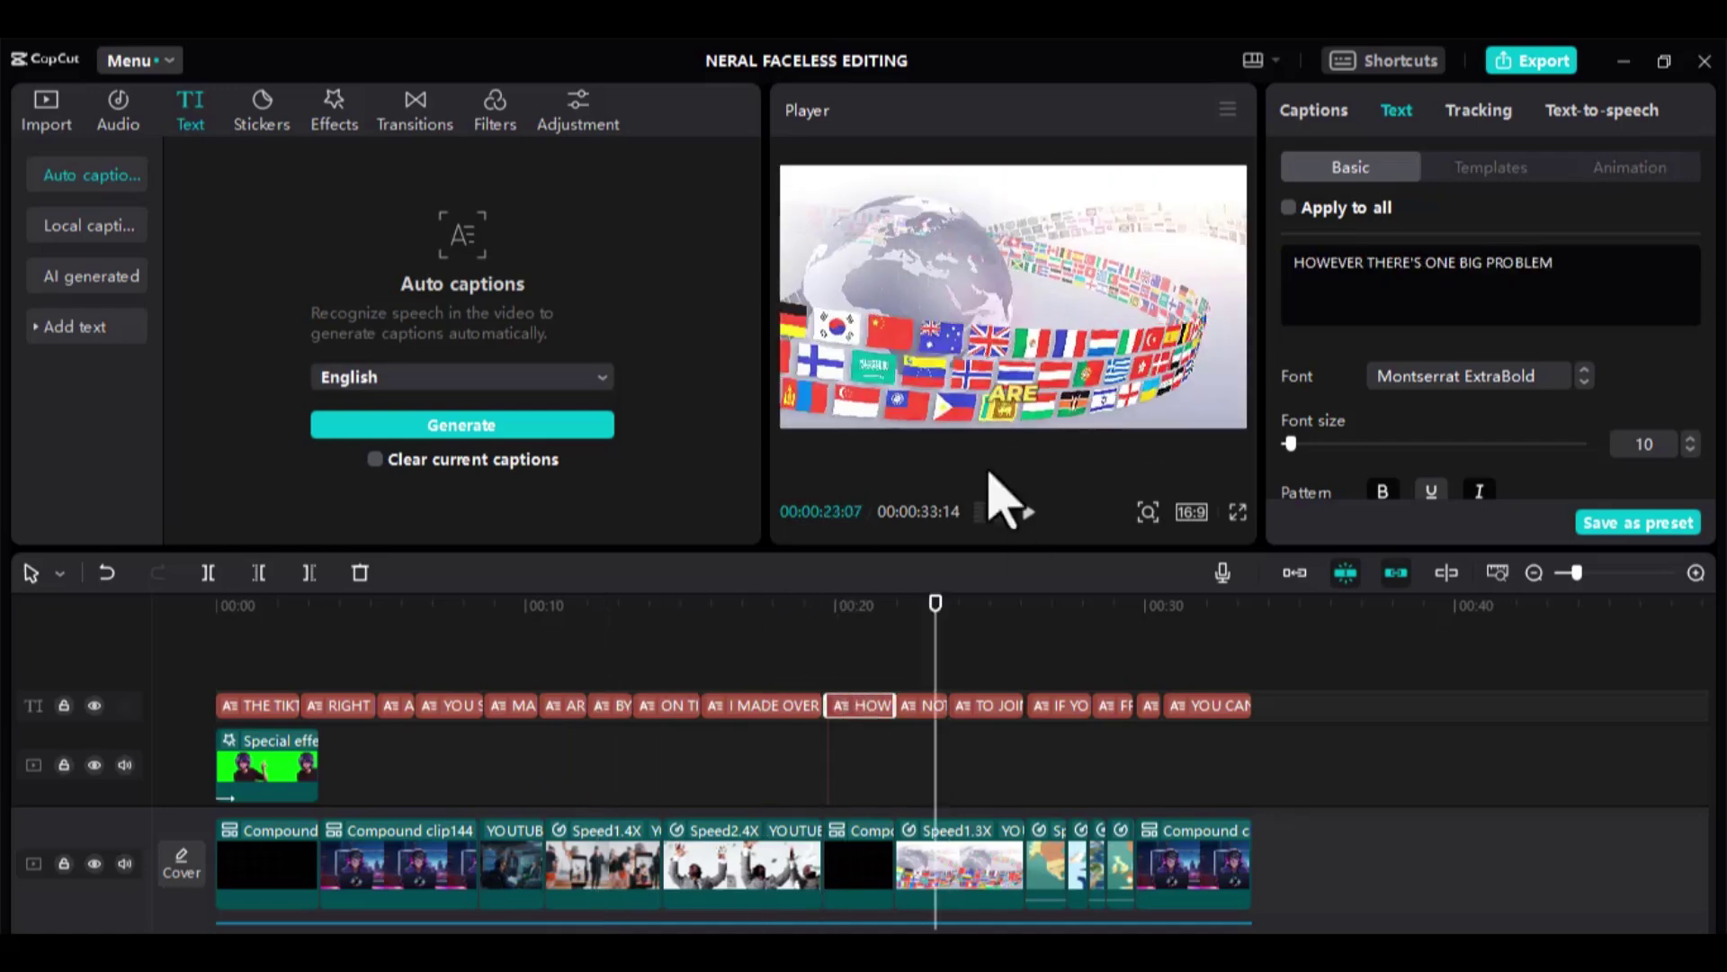
pyautogui.moveTo(936, 666); pyautogui.dragTo(1545, 684)
pyautogui.scroll(3, 1170, 670)
pyautogui.click(1534, 573)
pyautogui.click(1534, 572)
pyautogui.scroll(2, 471, 821)
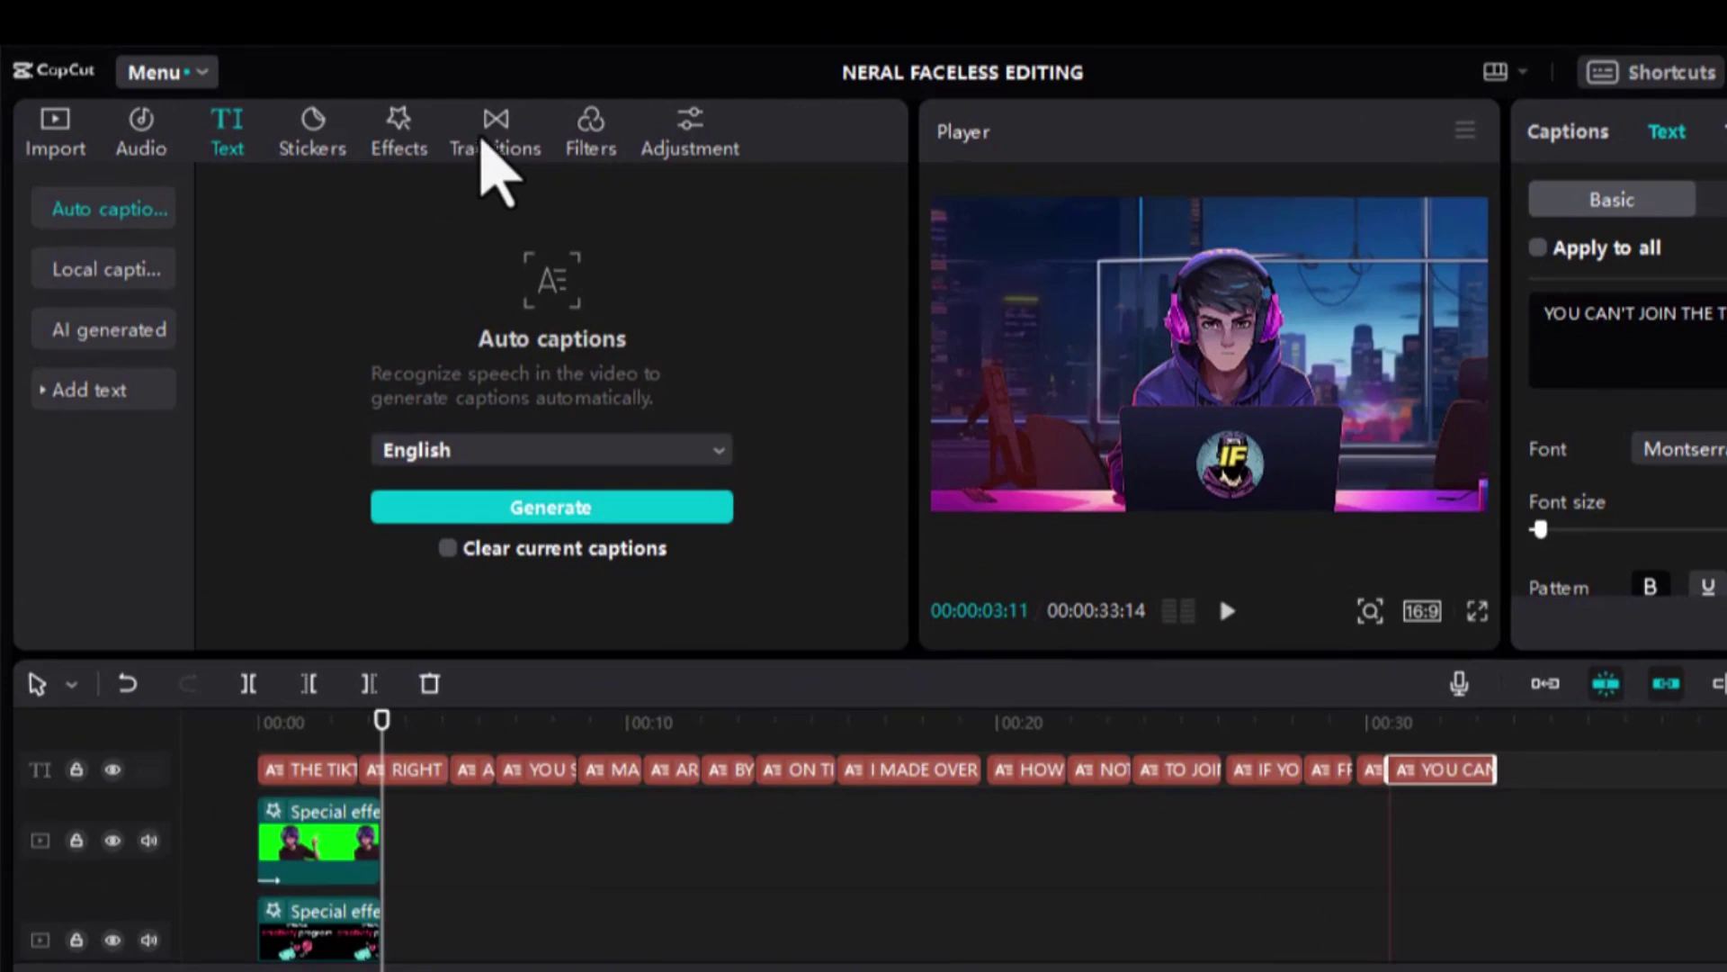
# Add a Pull in camera transition at the first clip join
pyautogui.click(495, 166)
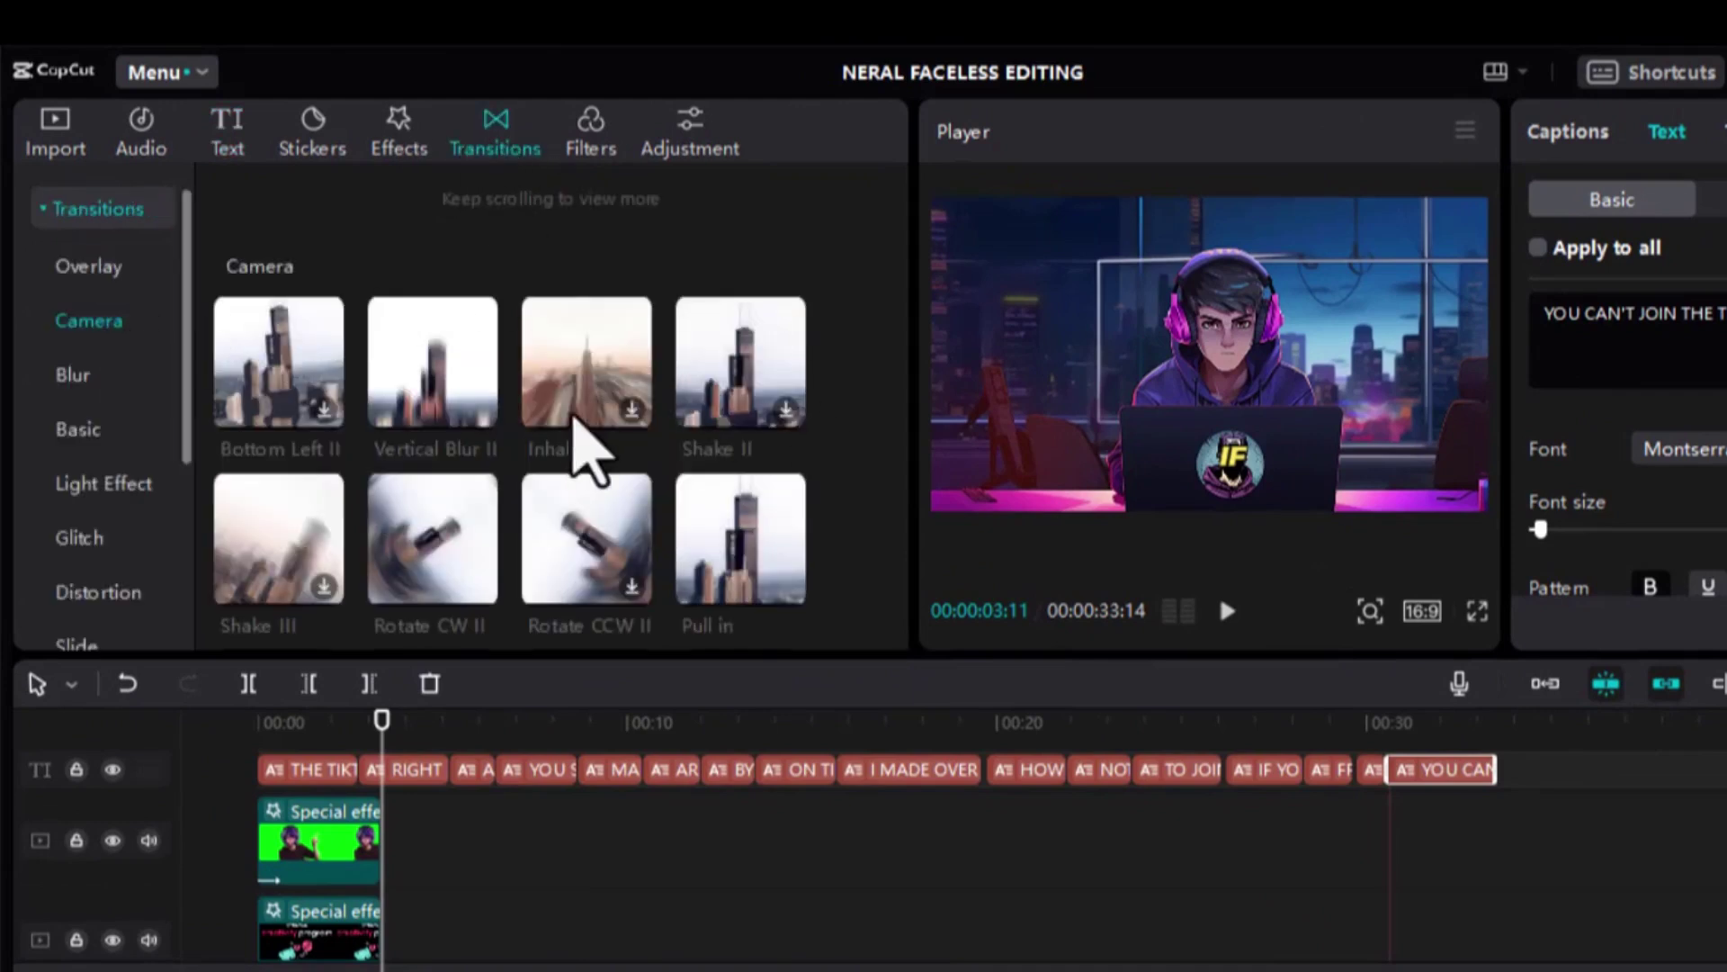
pyautogui.scroll(-2, 531, 441)
pyautogui.scroll(-10, 530, 441)
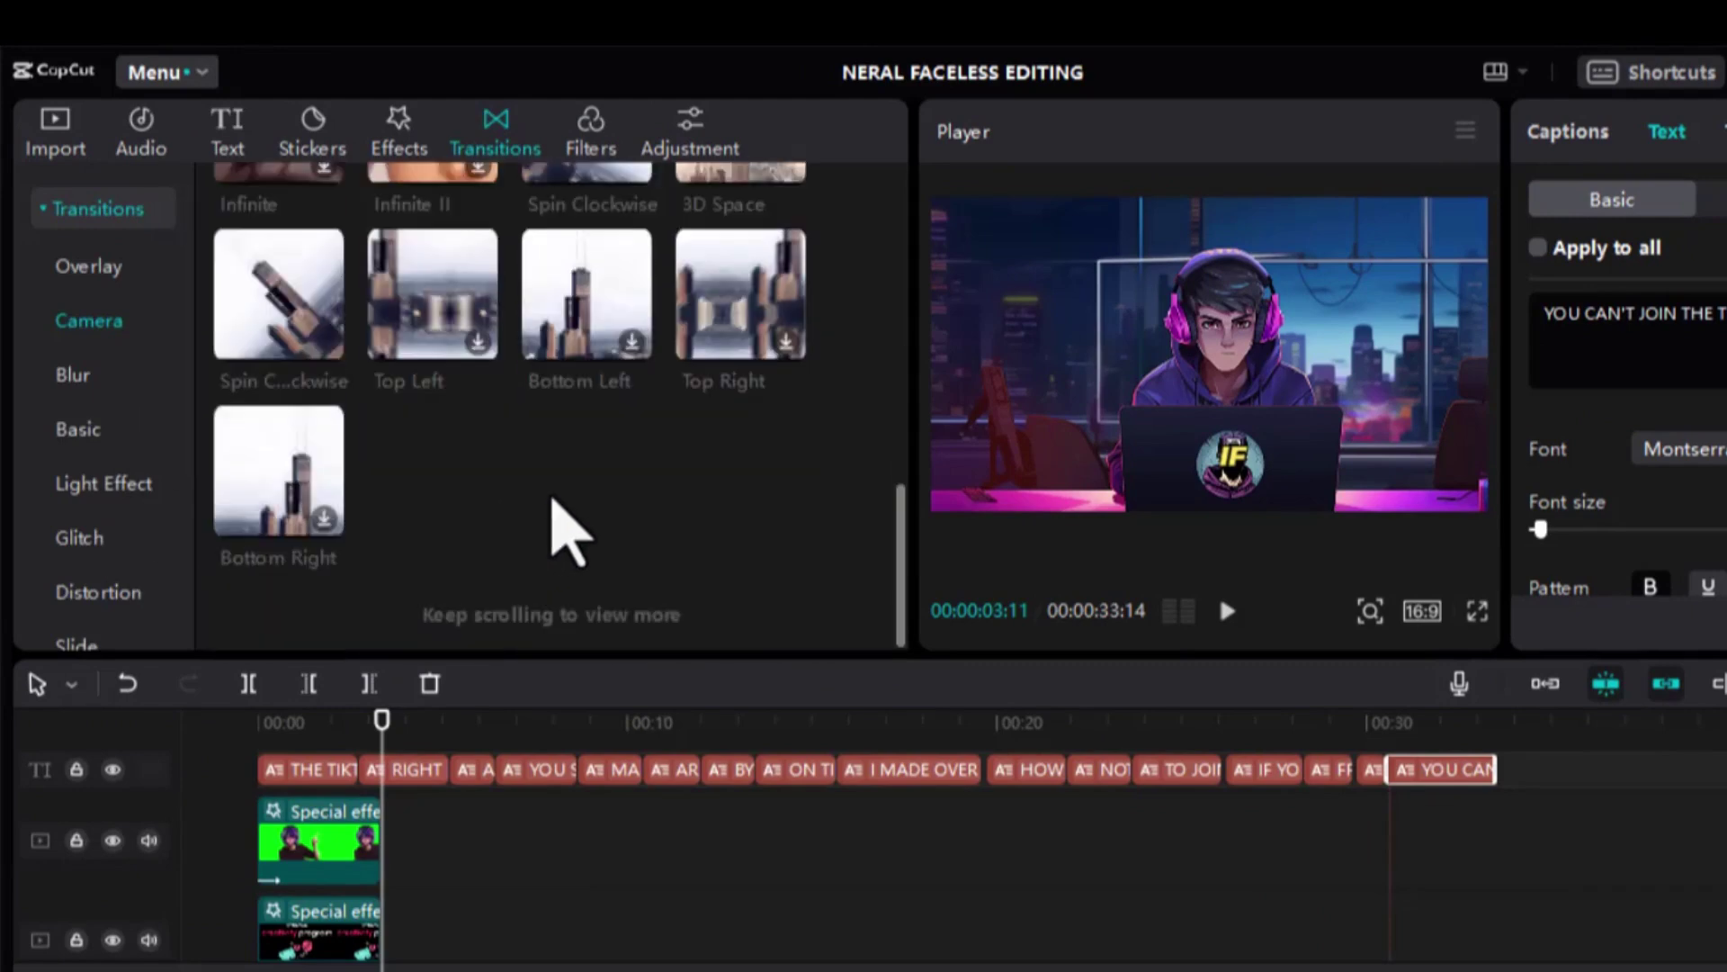
pyautogui.scroll(3, 531, 432)
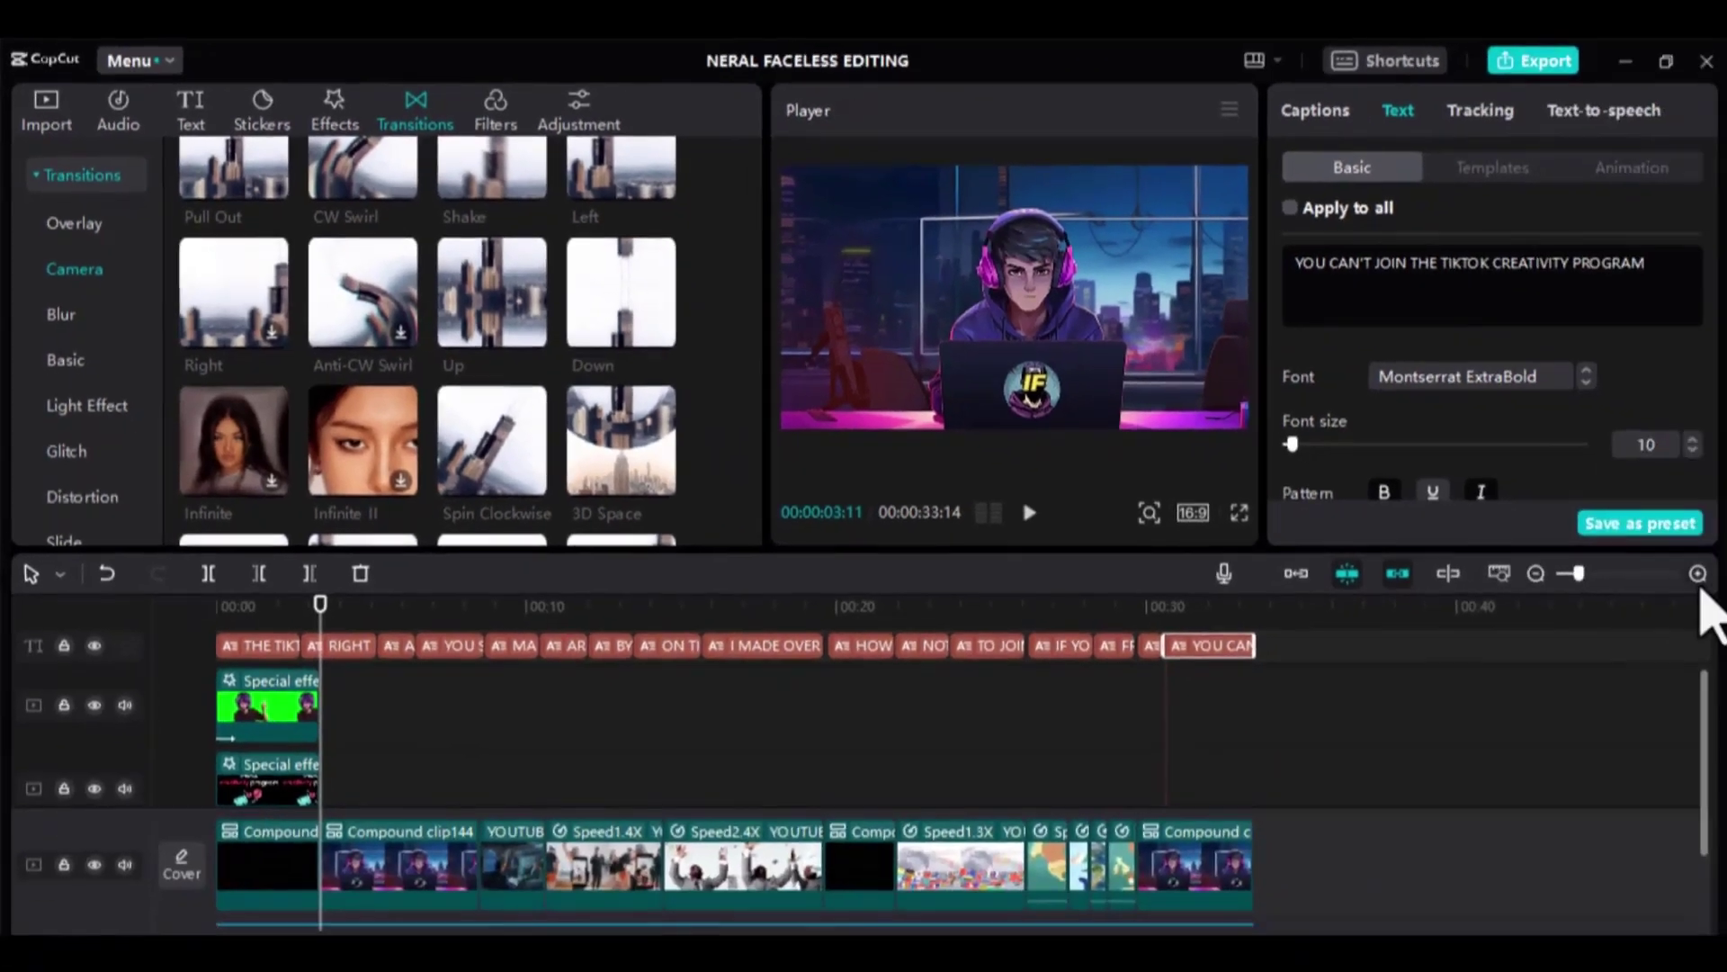
pyautogui.scroll(2, 863, 967)
pyautogui.scroll(-2, 680, 967)
pyautogui.scroll(-3, 674, 584)
pyautogui.moveTo(621, 342); pyautogui.dragTo(320, 819)
# Add Pull Out and Glare transitions at the next joins, accepting the frame-duplication warning
pyautogui.scroll(-2, 397, 463)
pyautogui.moveTo(234, 261); pyautogui.dragTo(637, 819)
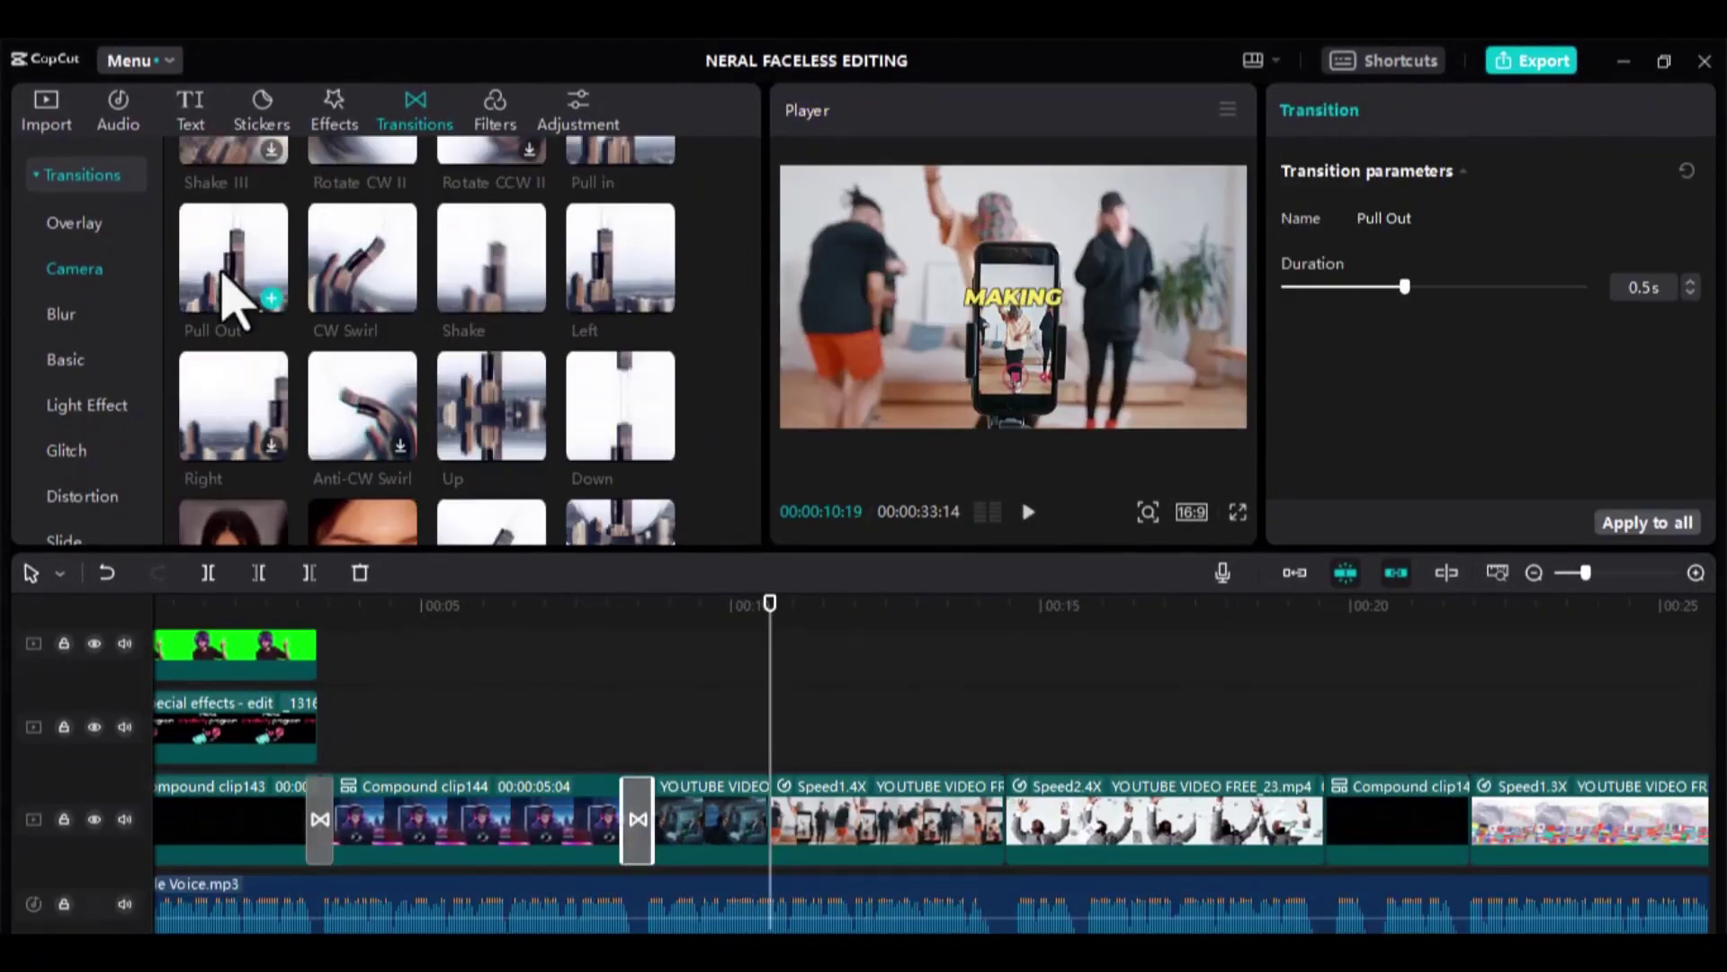
pyautogui.click(828, 741)
pyautogui.scroll(-10, 539, 463)
pyautogui.moveTo(363, 393); pyautogui.dragTo(771, 829)
pyautogui.click(1022, 586)
# Play the edit to preview the new transitions
pyautogui.click(1004, 819)
pyautogui.press('space')
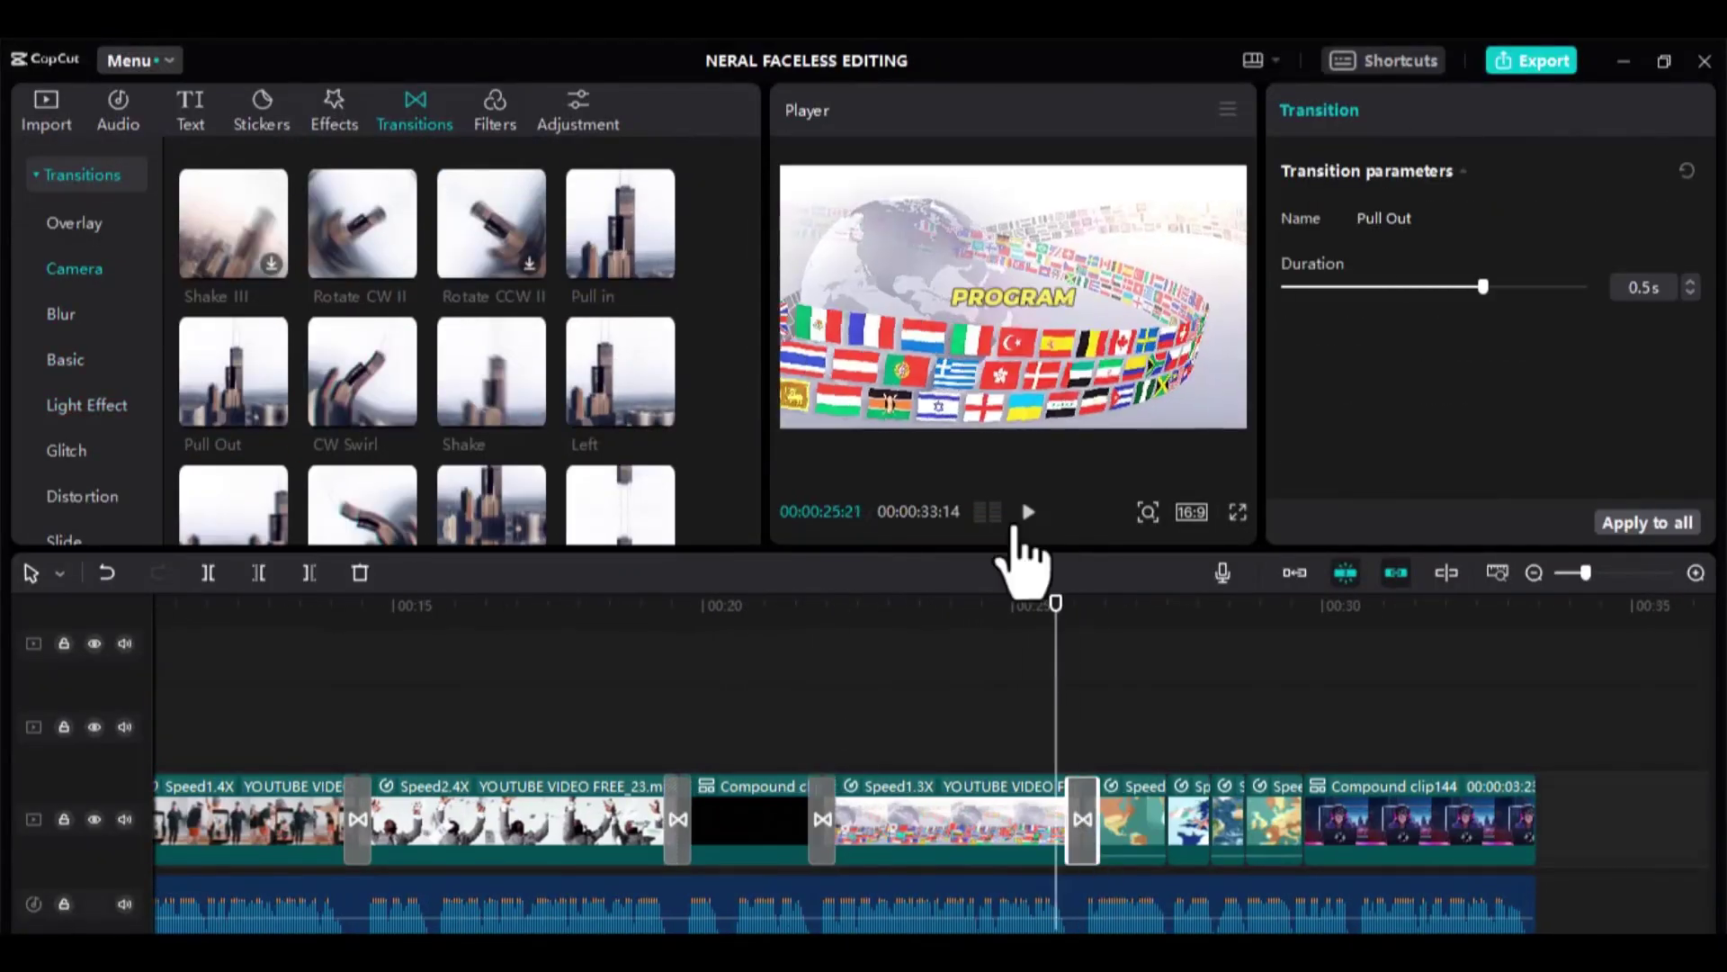
pyautogui.click(1026, 514)
pyautogui.click(1303, 819)
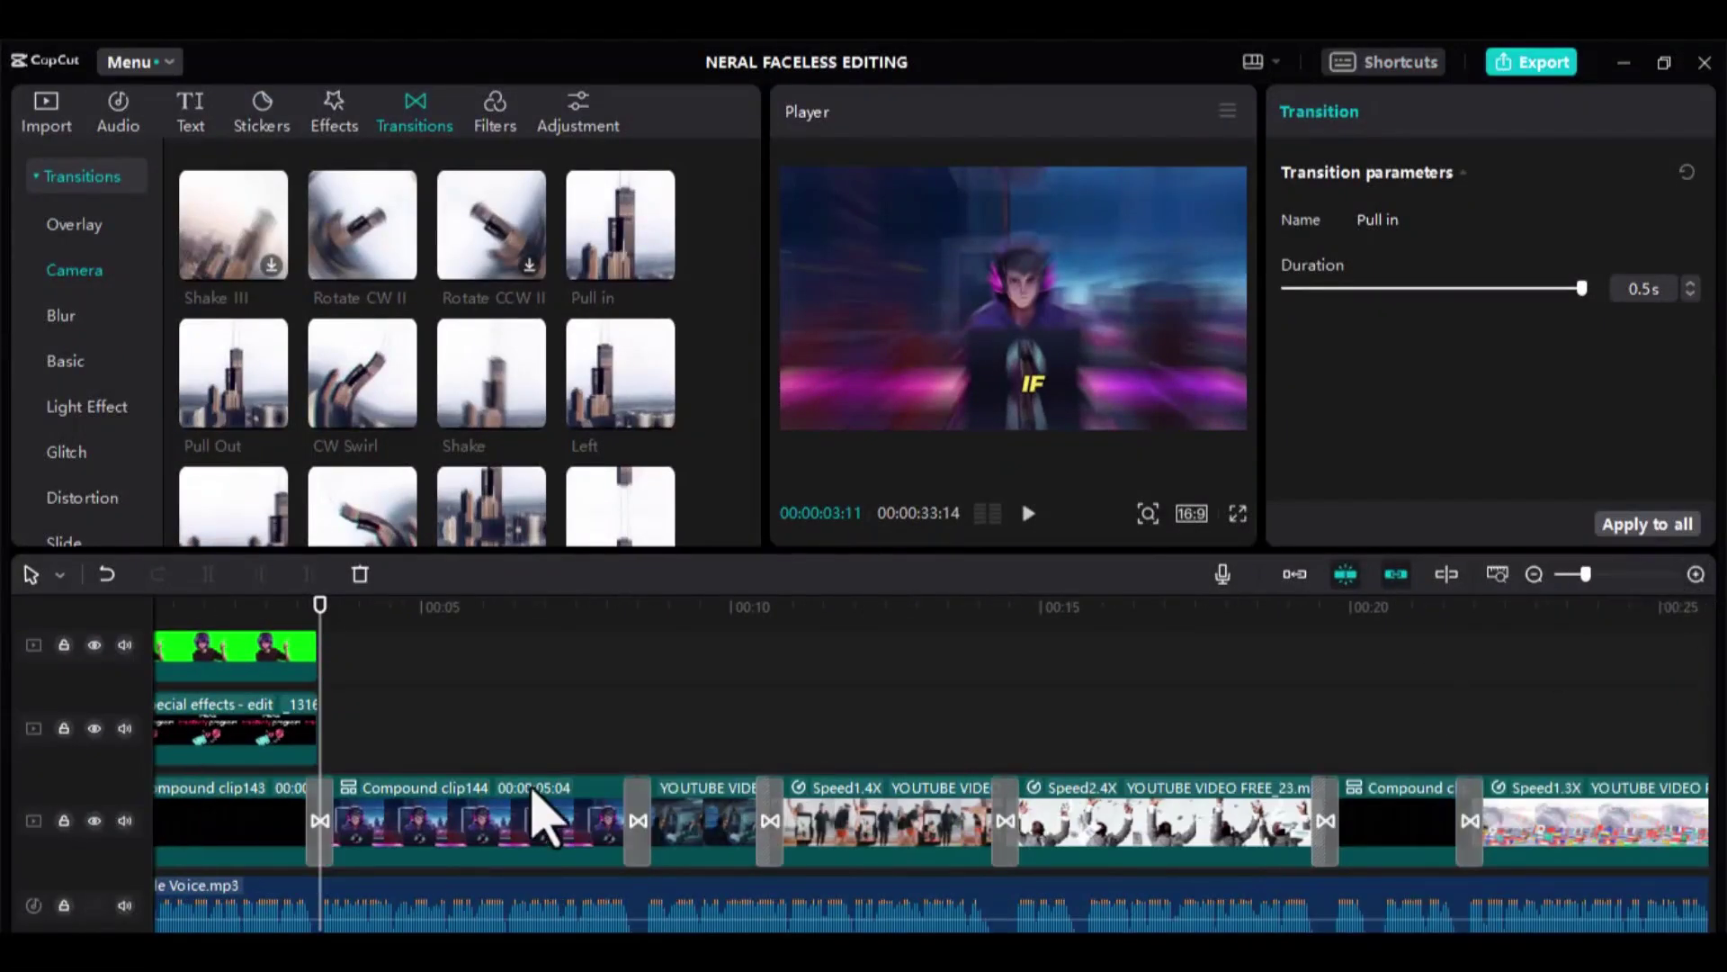
# Add scale keyframes to Compound clip144 so it zooms from 100% to 120%
pyautogui.click(415, 857)
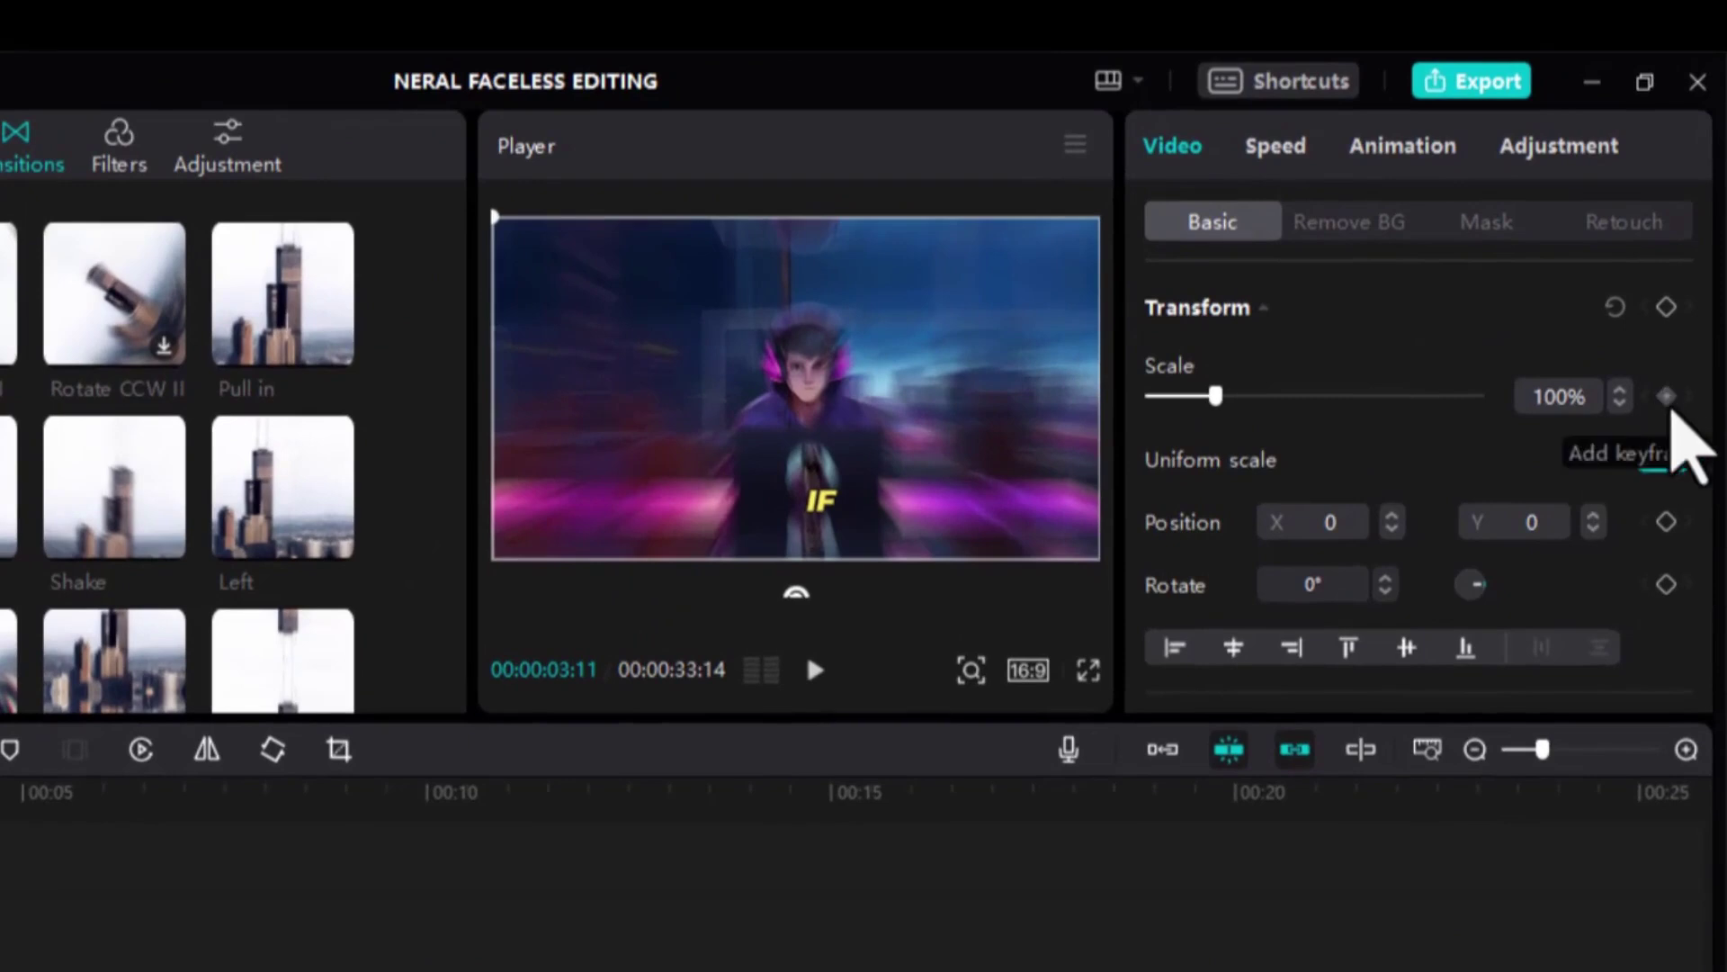
pyautogui.click(1680, 303)
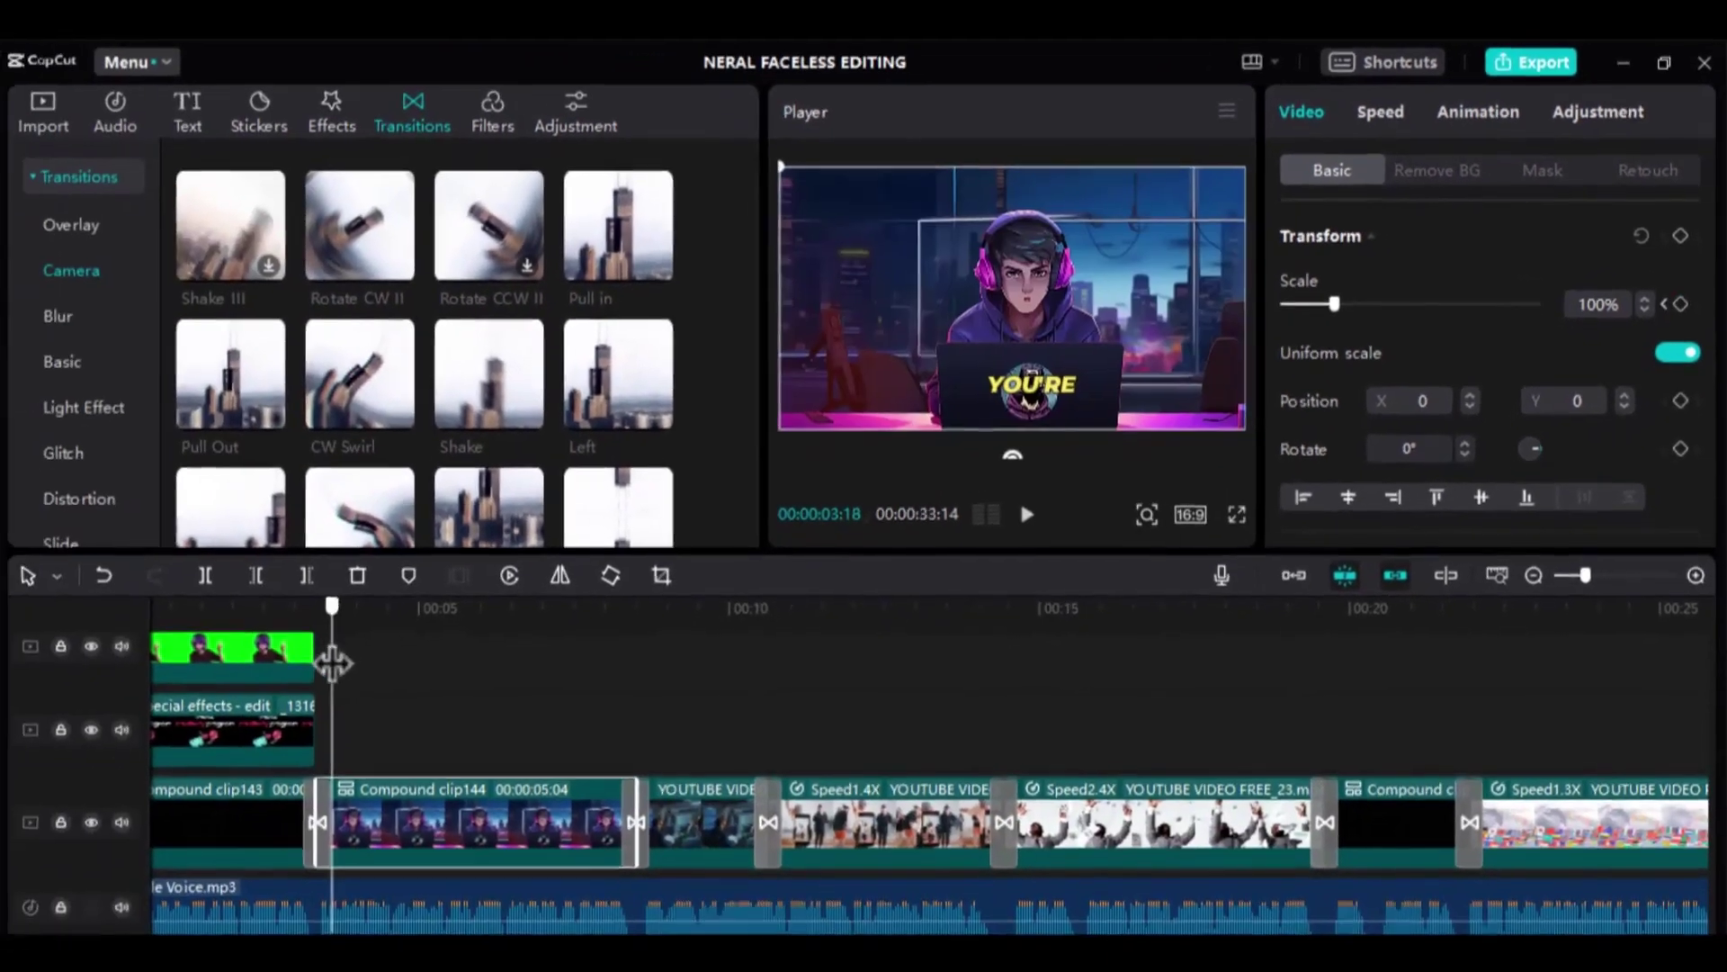
pyautogui.moveTo(332, 663); pyautogui.dragTo(629, 669)
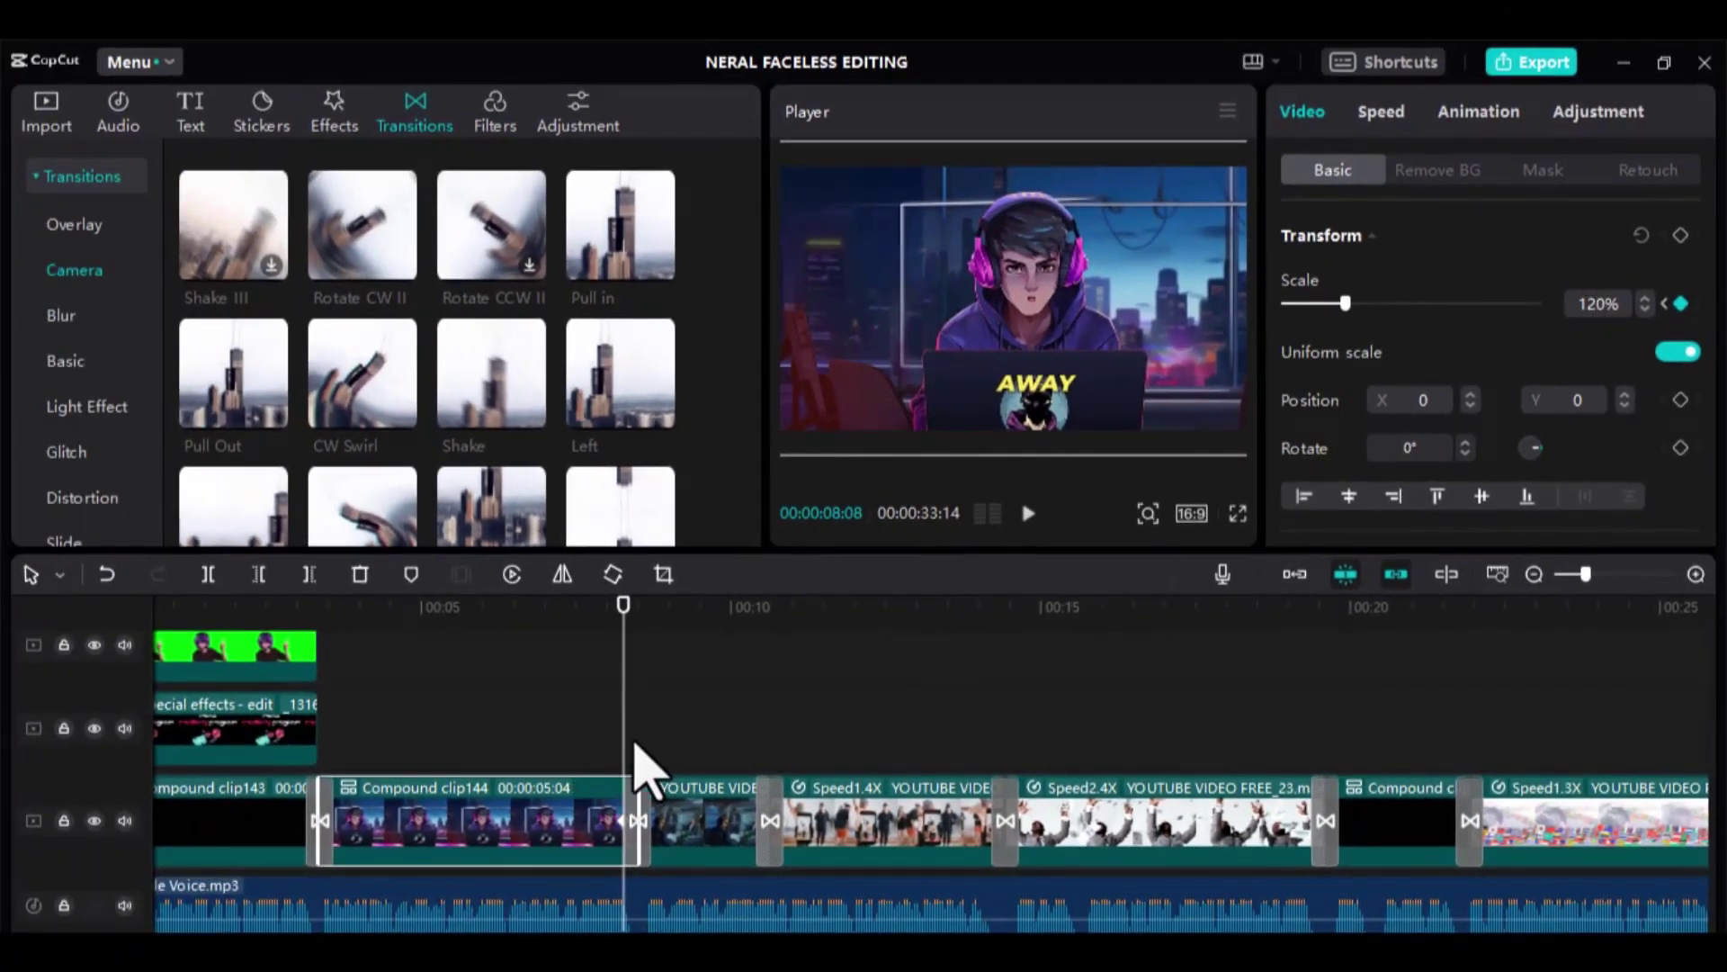
pyautogui.moveTo(629, 763); pyautogui.dragTo(299, 747)
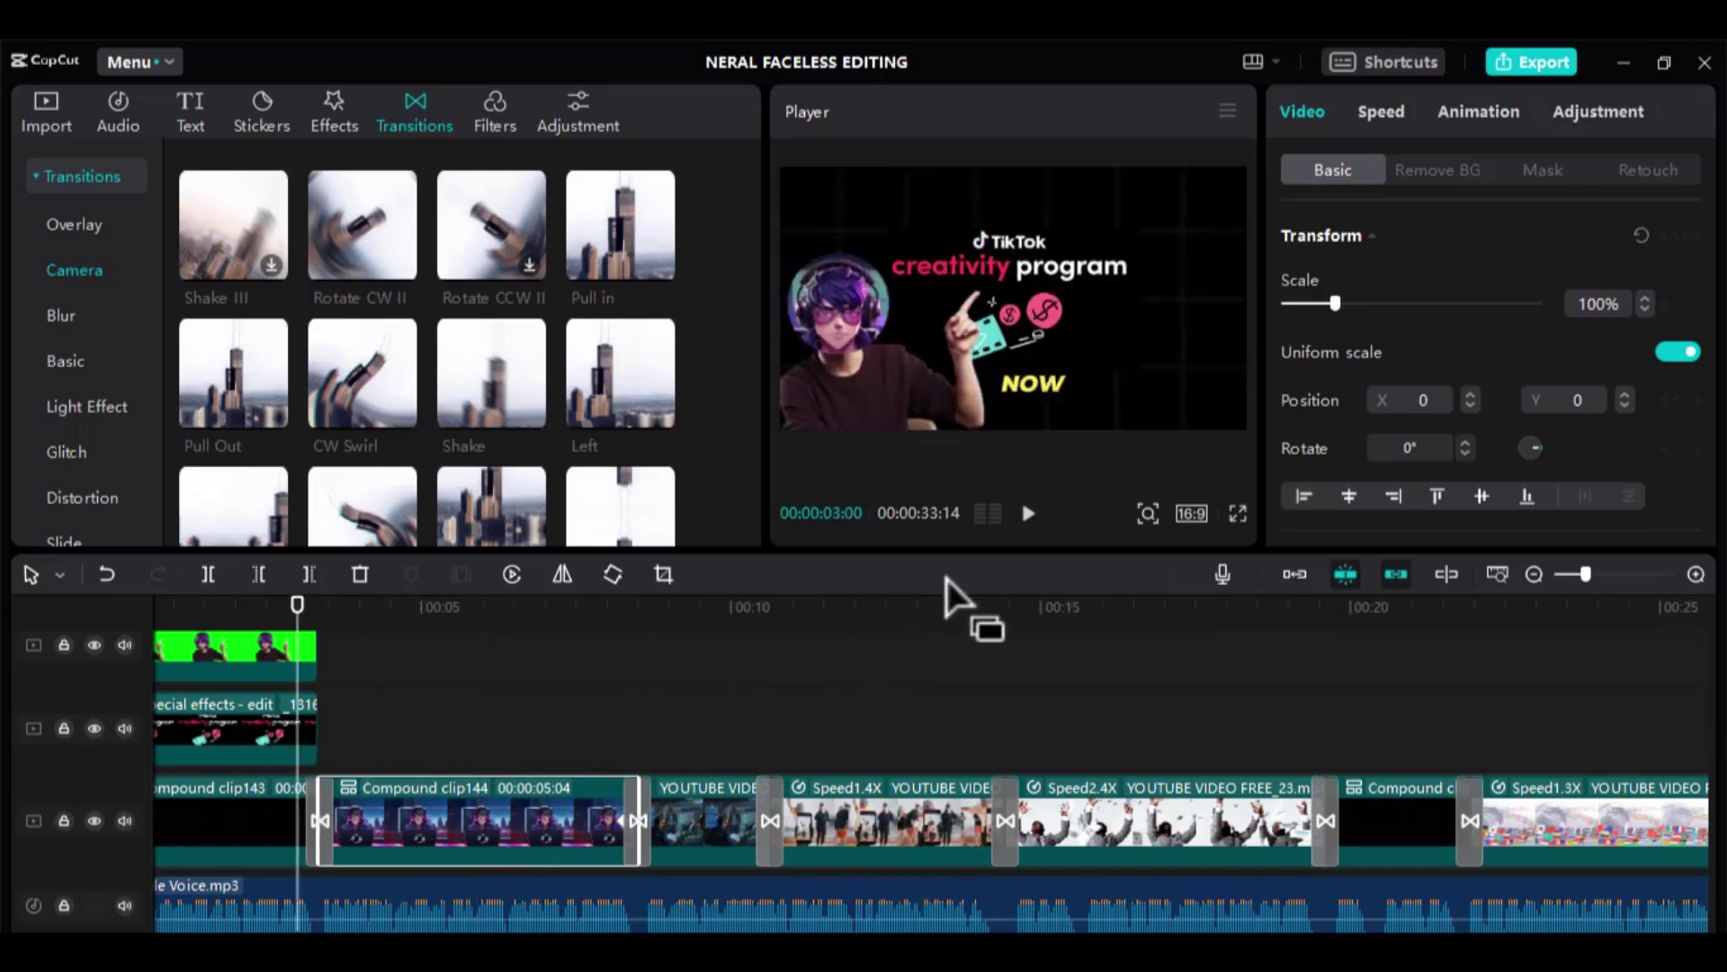
# Watch the avatar zoom back in full-screen preview and rewatch around six seconds
pyautogui.click(1028, 515)
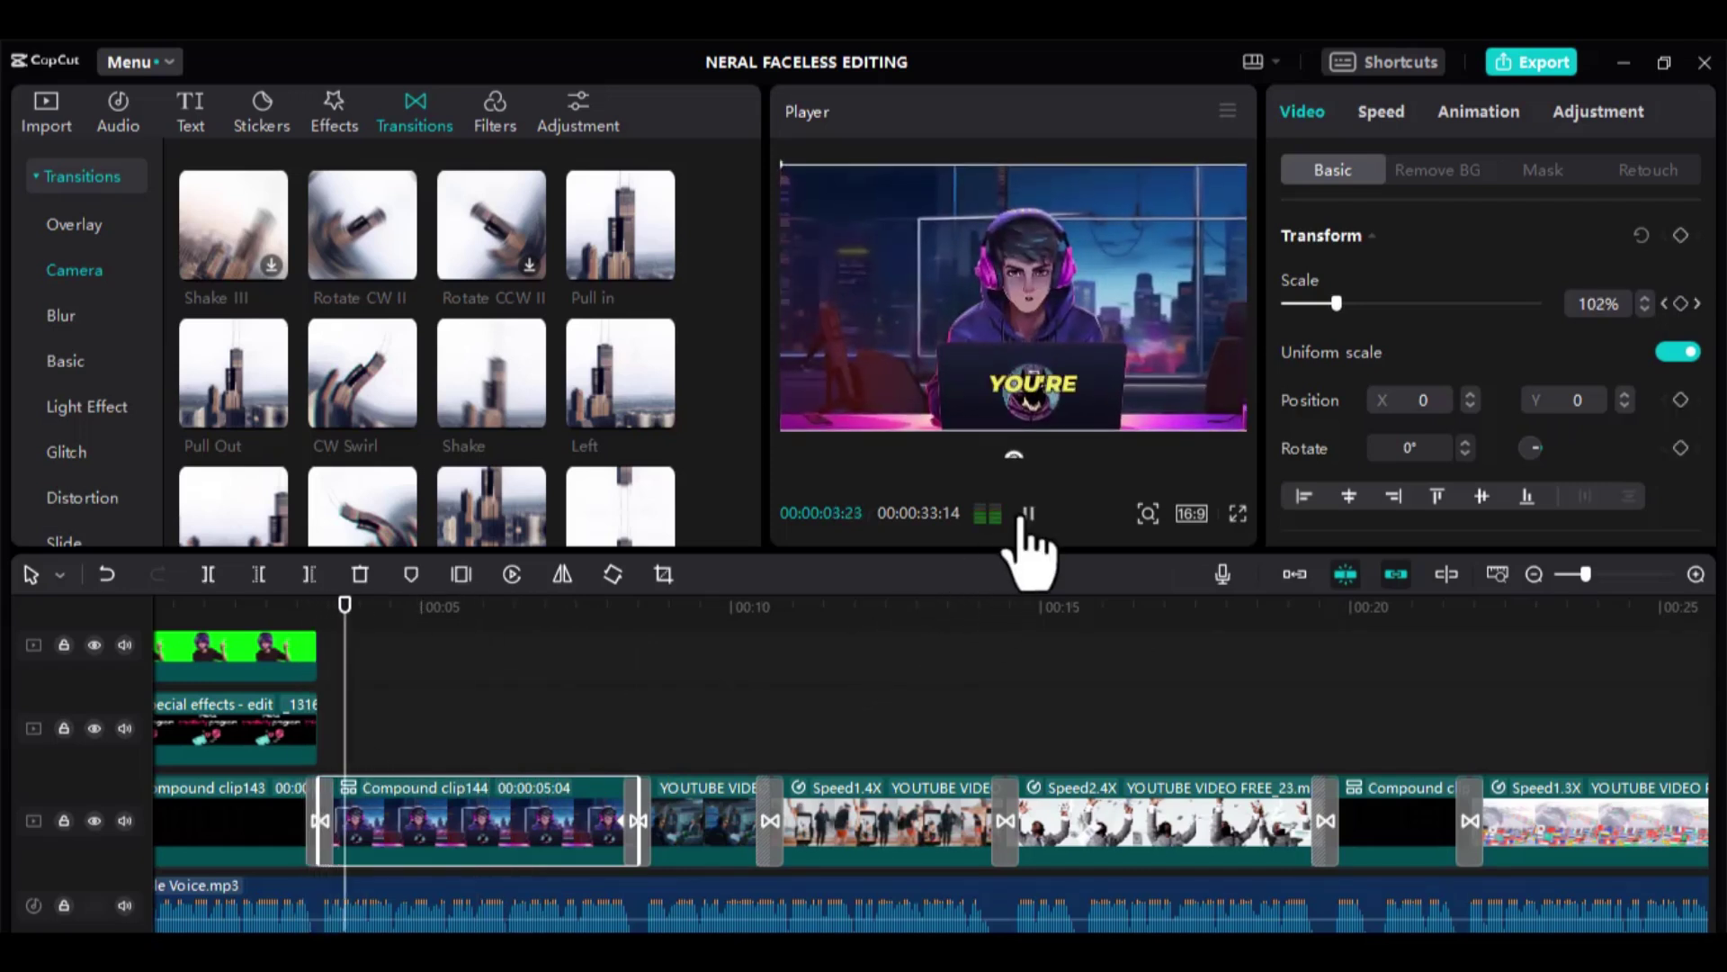
pyautogui.hotkey('ctrl', 'shift', 'f')
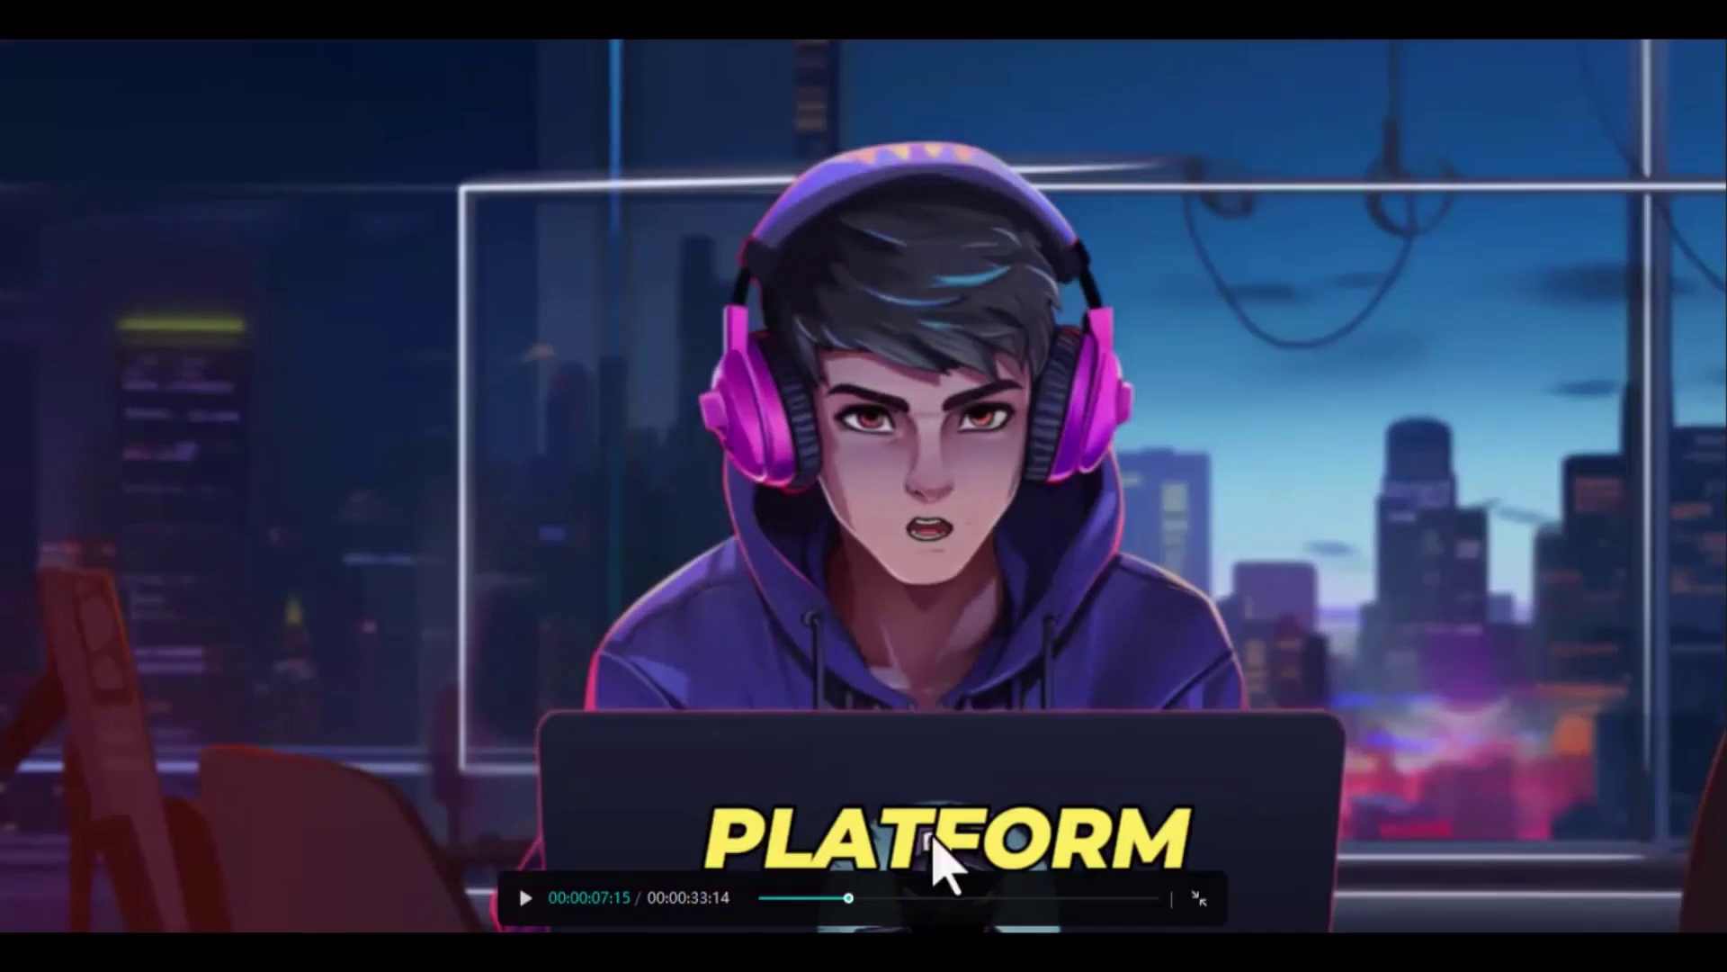
pyautogui.click(798, 898)
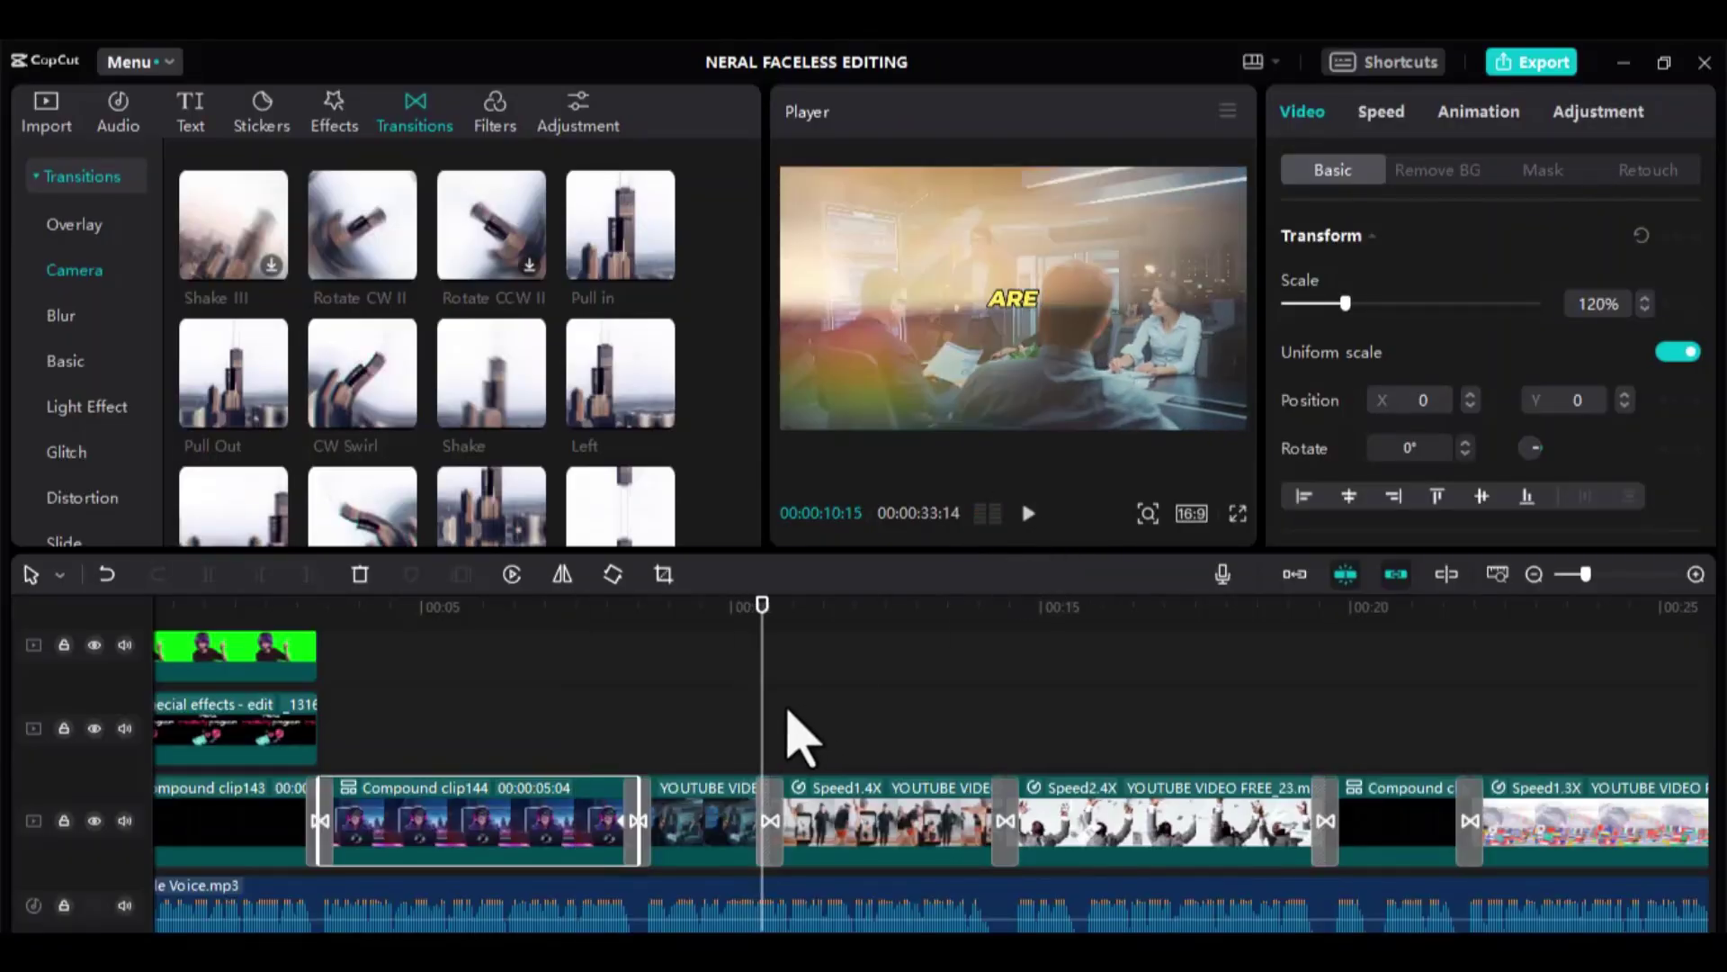
pyautogui.moveTo(768, 734); pyautogui.dragTo(492, 720)
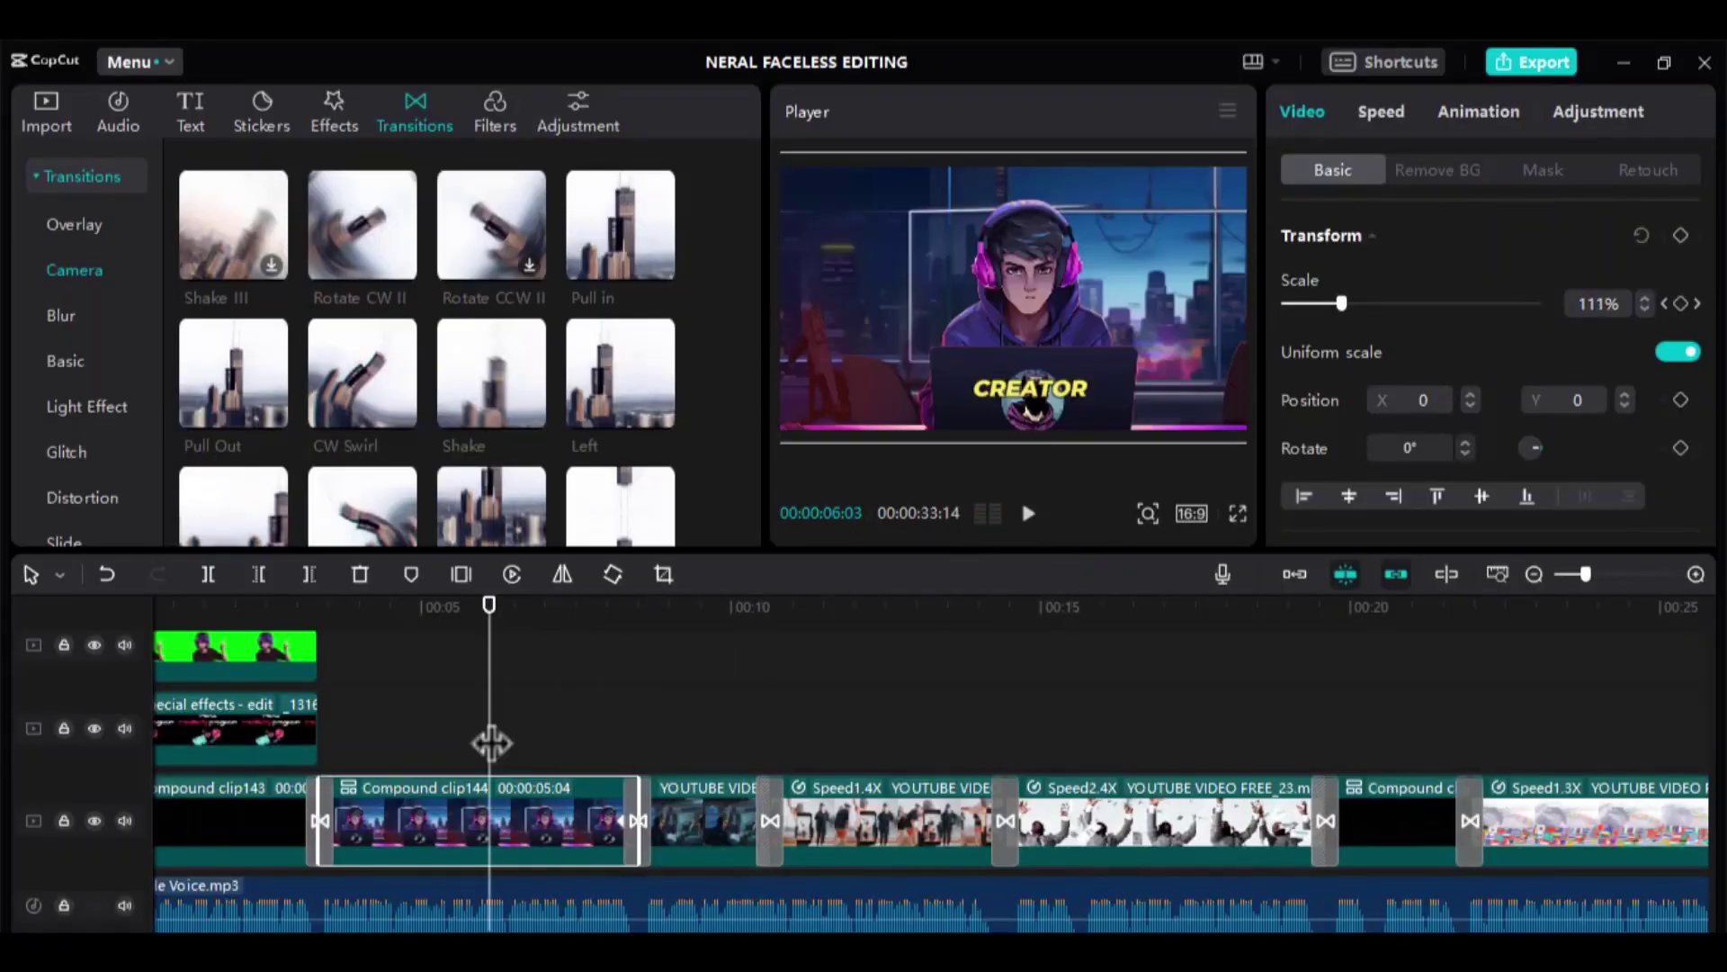
pyautogui.rightClick(493, 855)
pyautogui.click(489, 296)
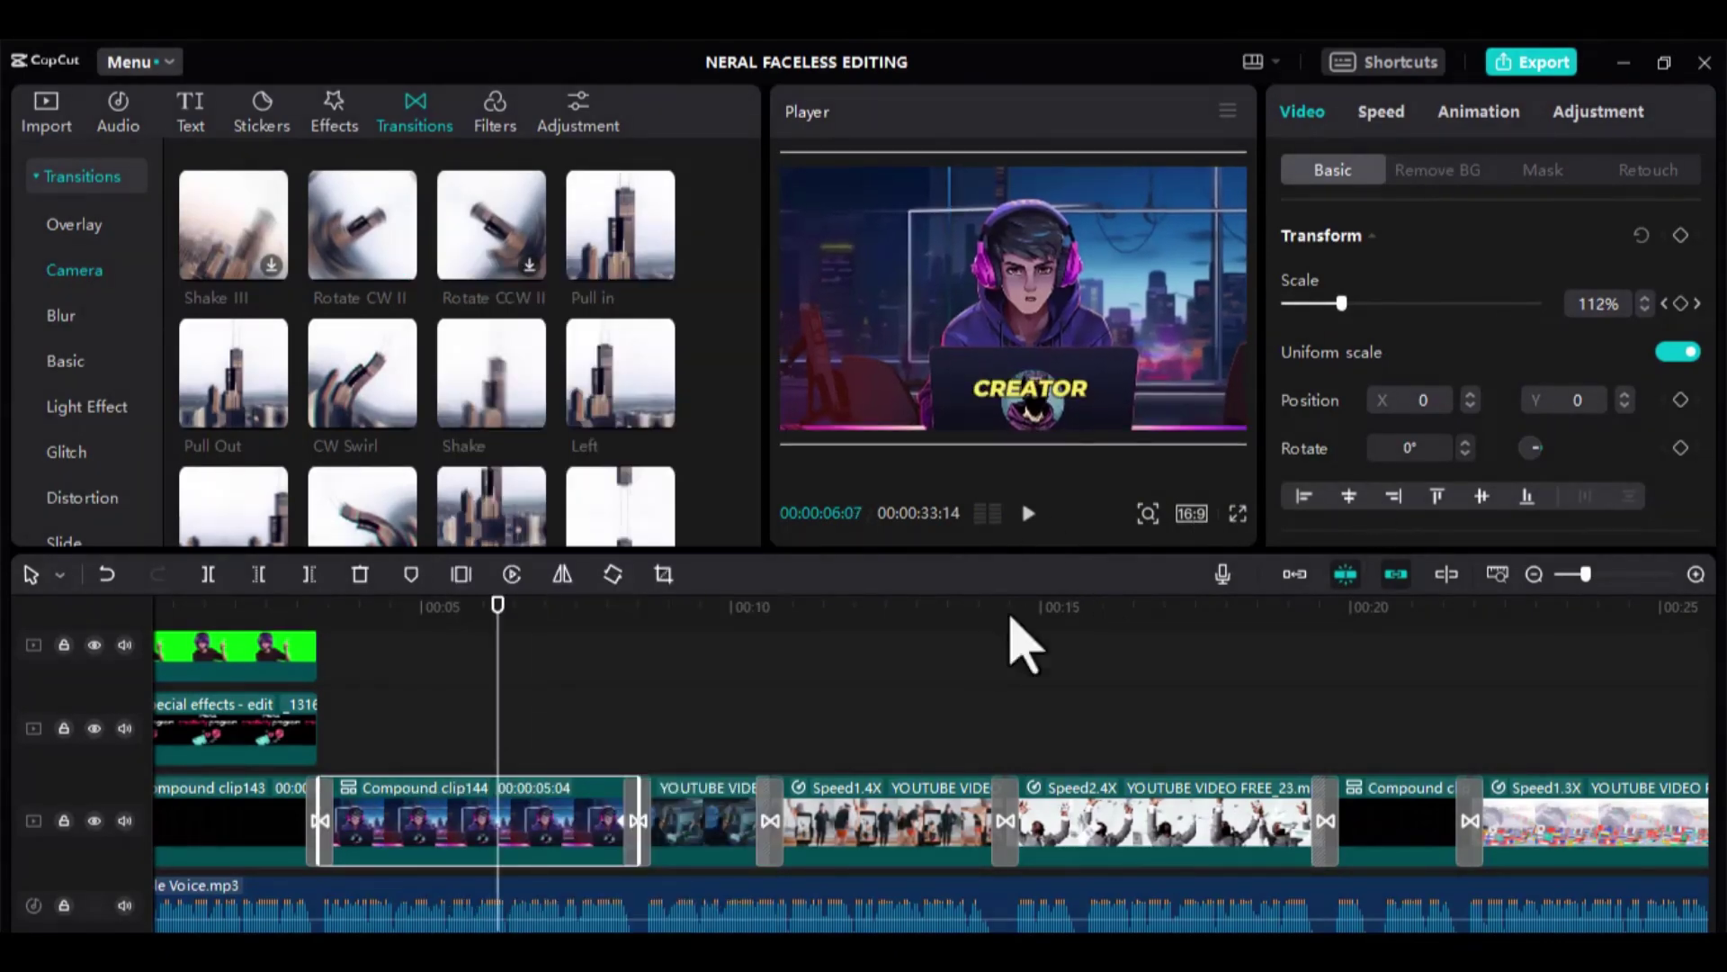
pyautogui.click(1534, 574)
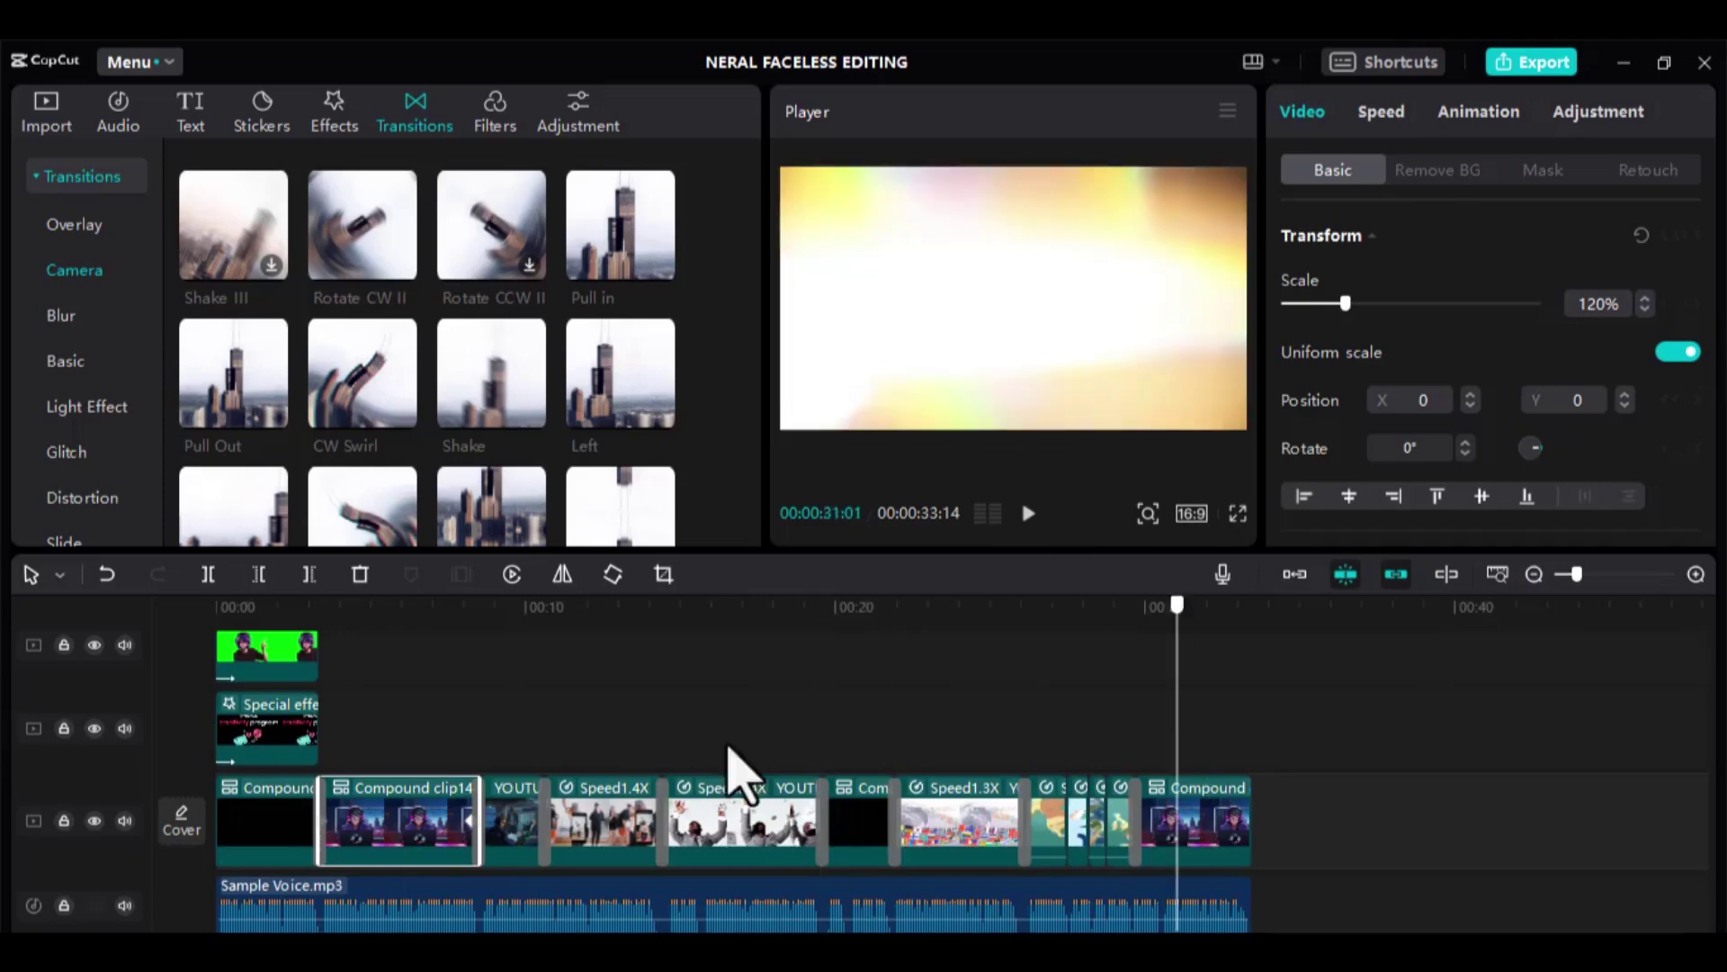
# Add Great for background music(1170027) from the music library and select its track
pyautogui.click(272, 756)
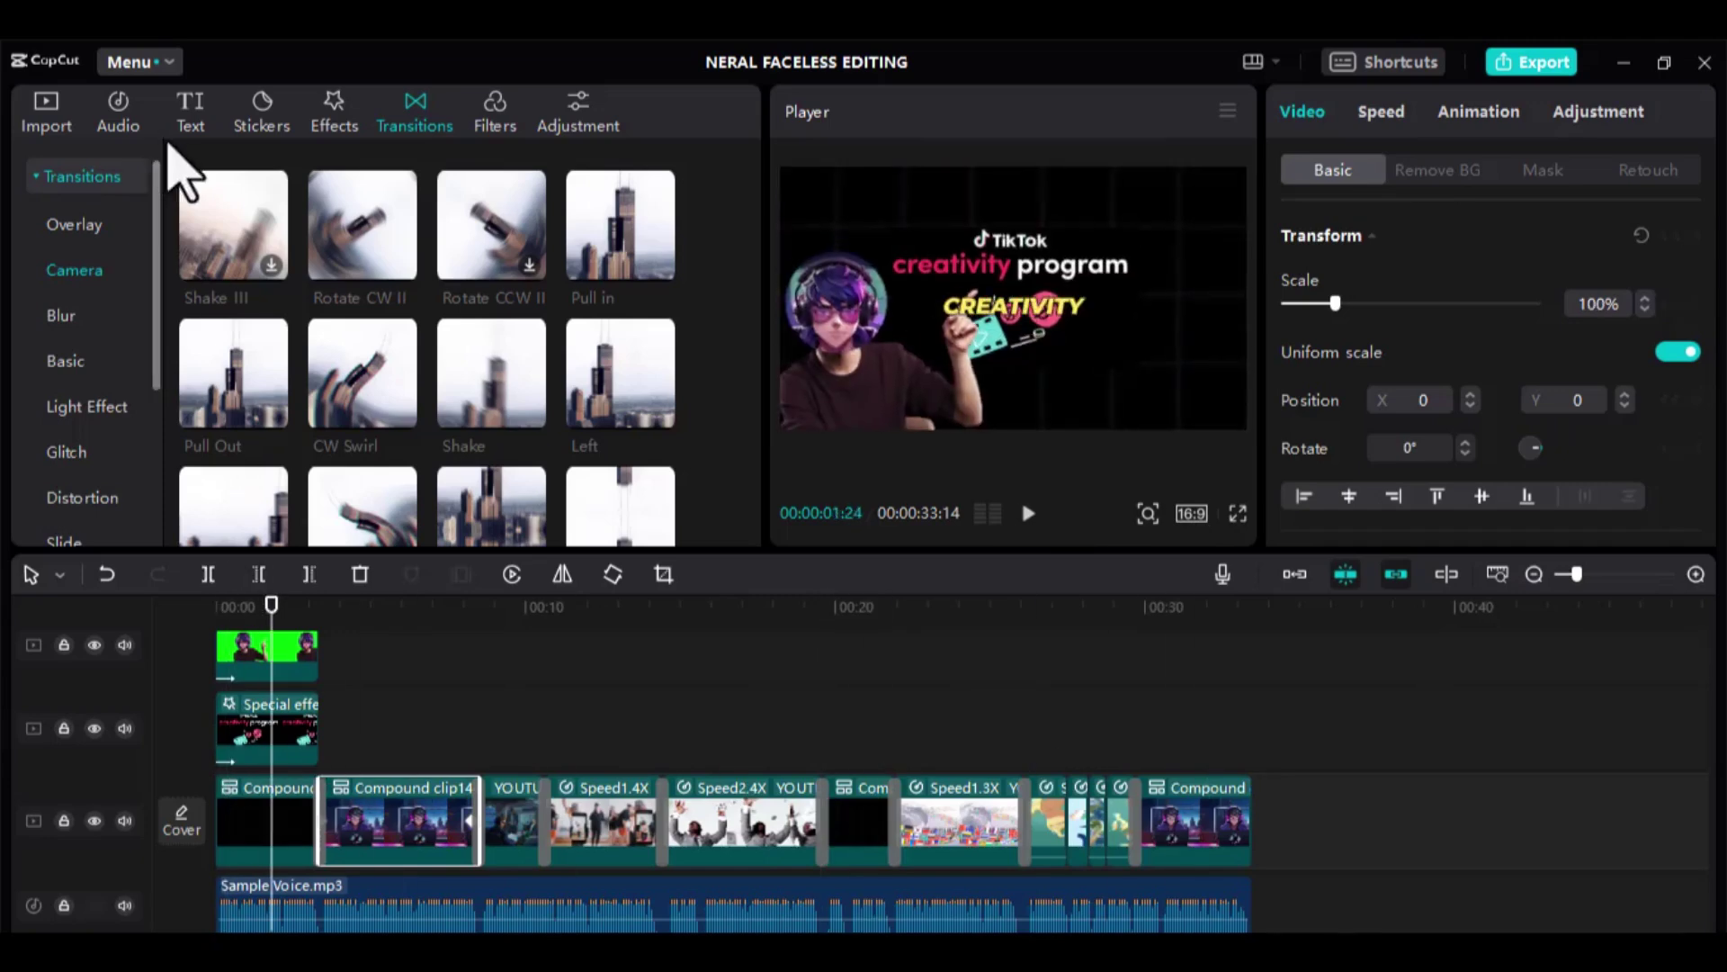
pyautogui.click(124, 122)
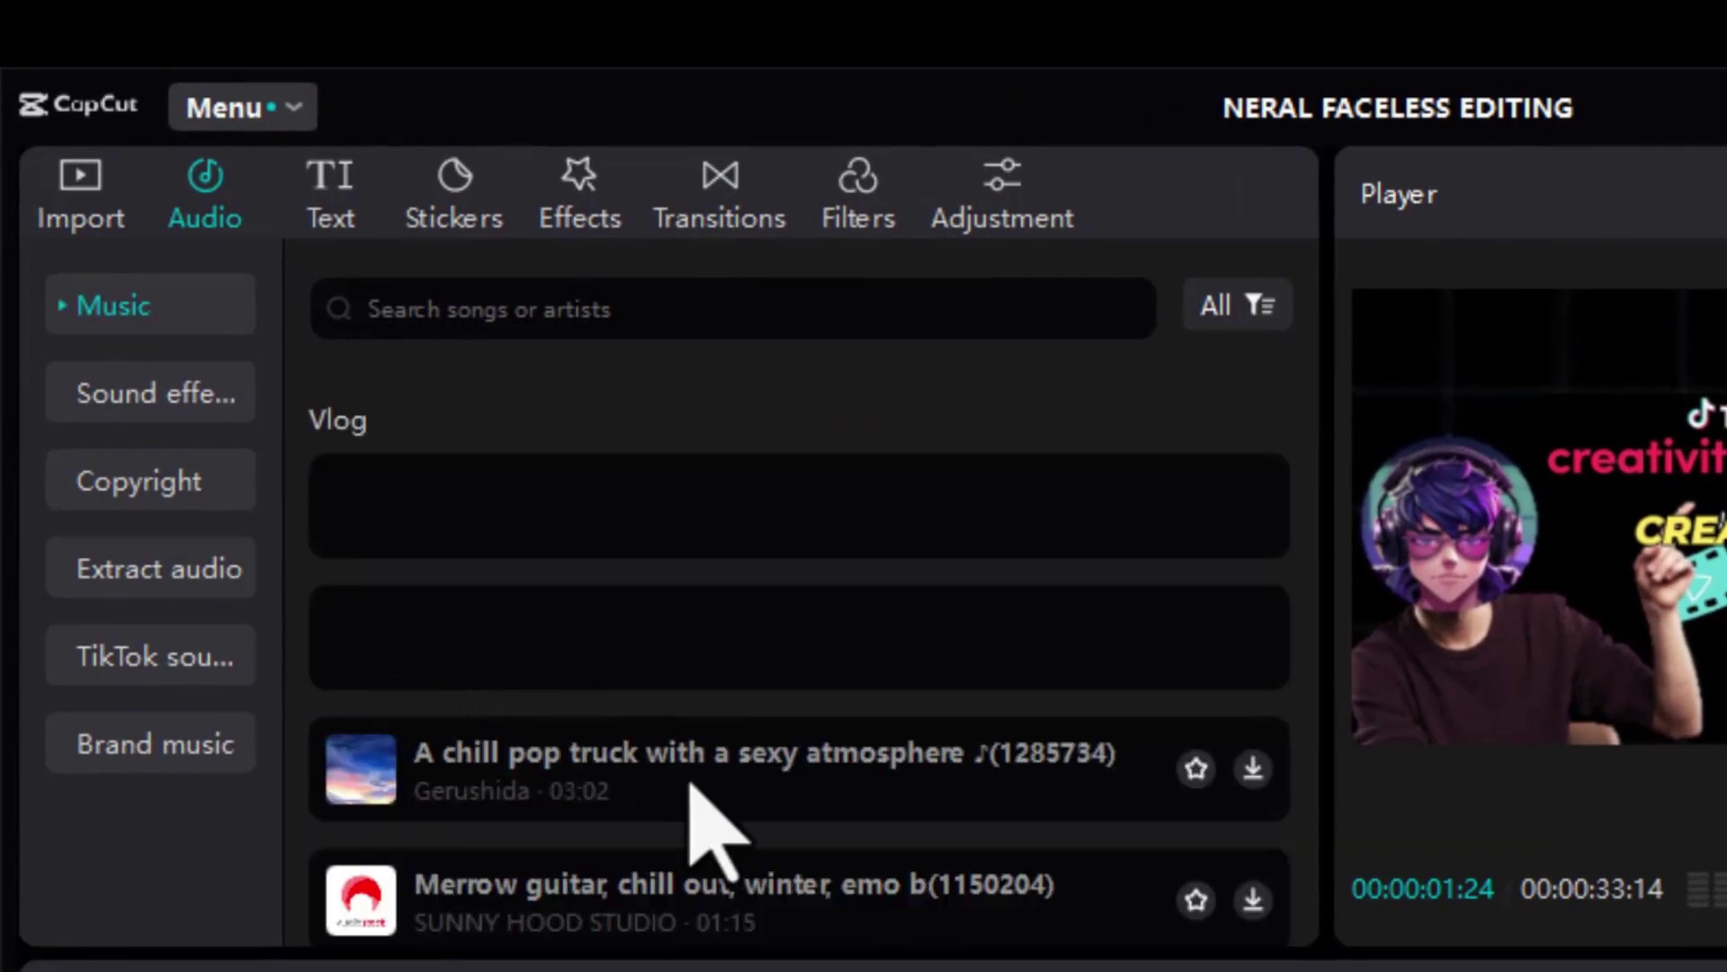
pyautogui.scroll(-3, 812, 720)
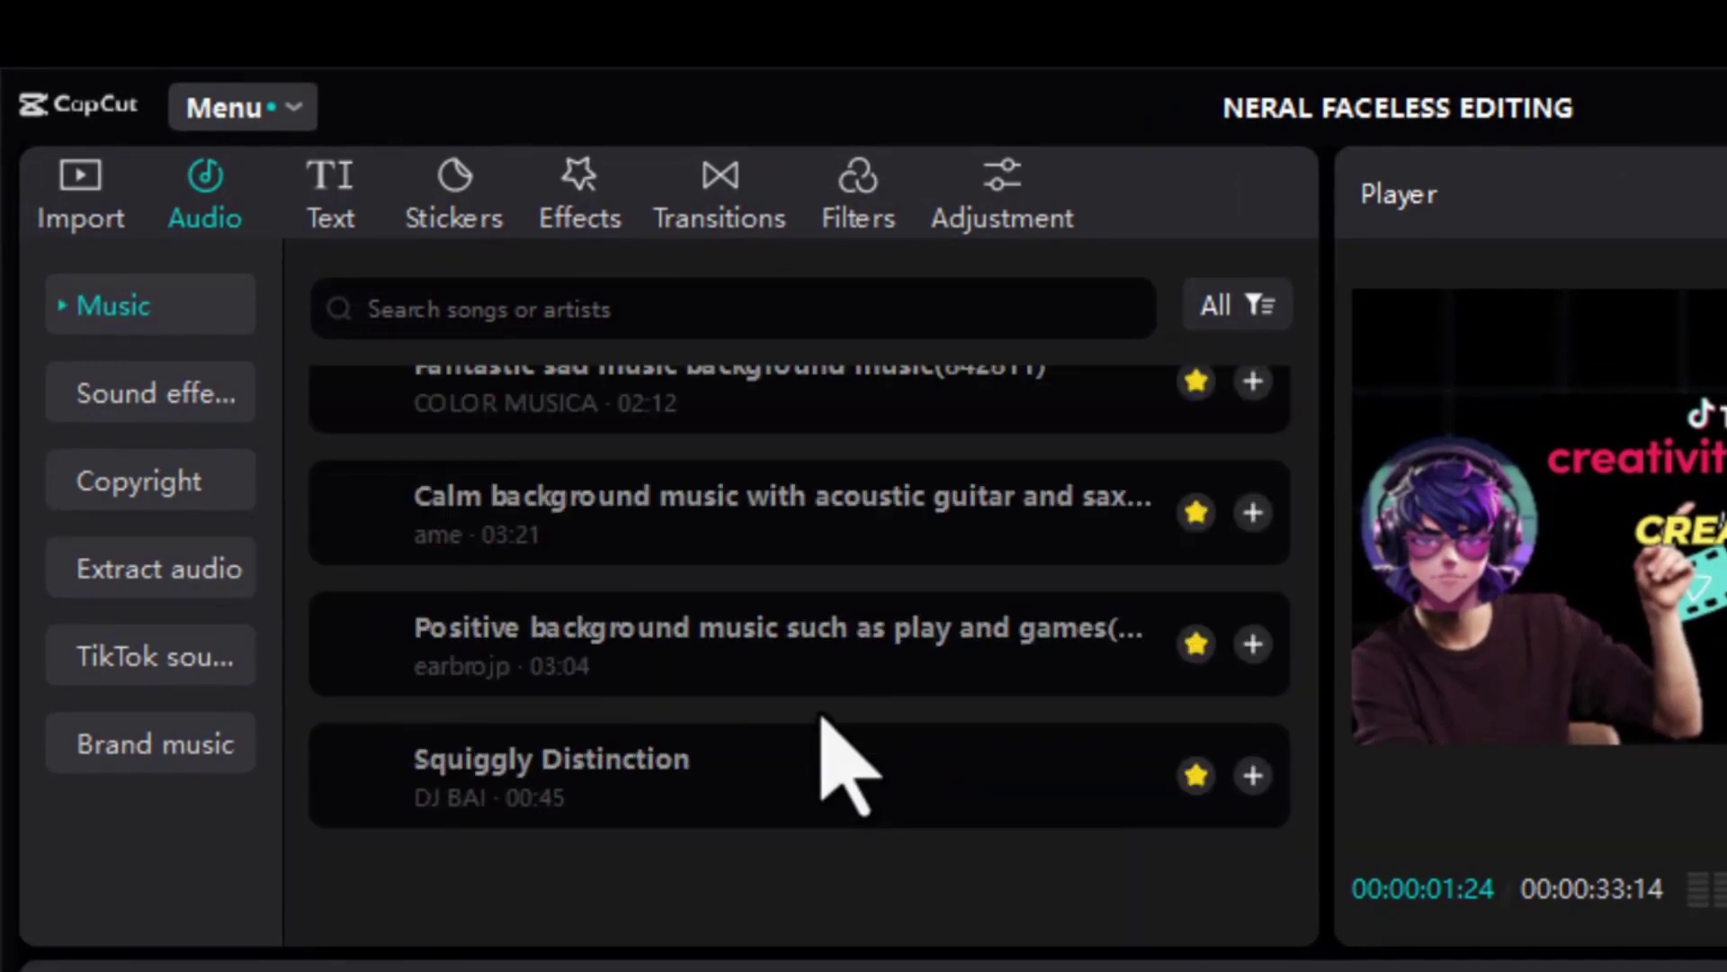
pyautogui.scroll(2, 850, 737)
pyautogui.scroll(3, 1116, 735)
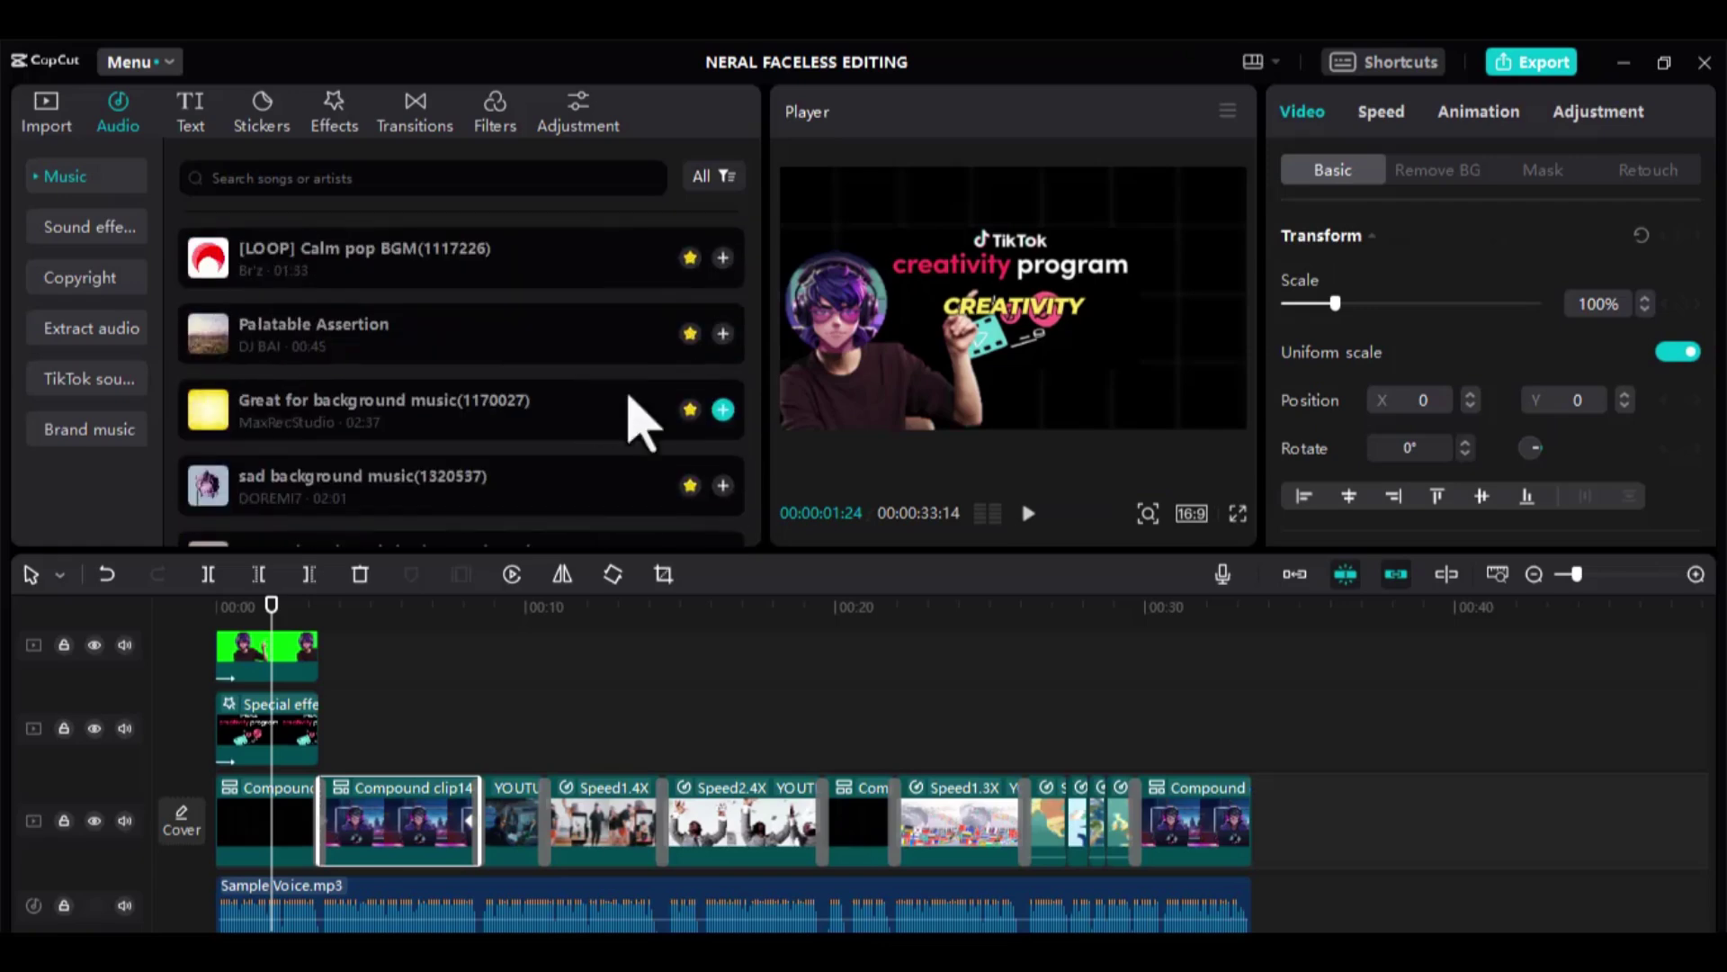
pyautogui.click(723, 409)
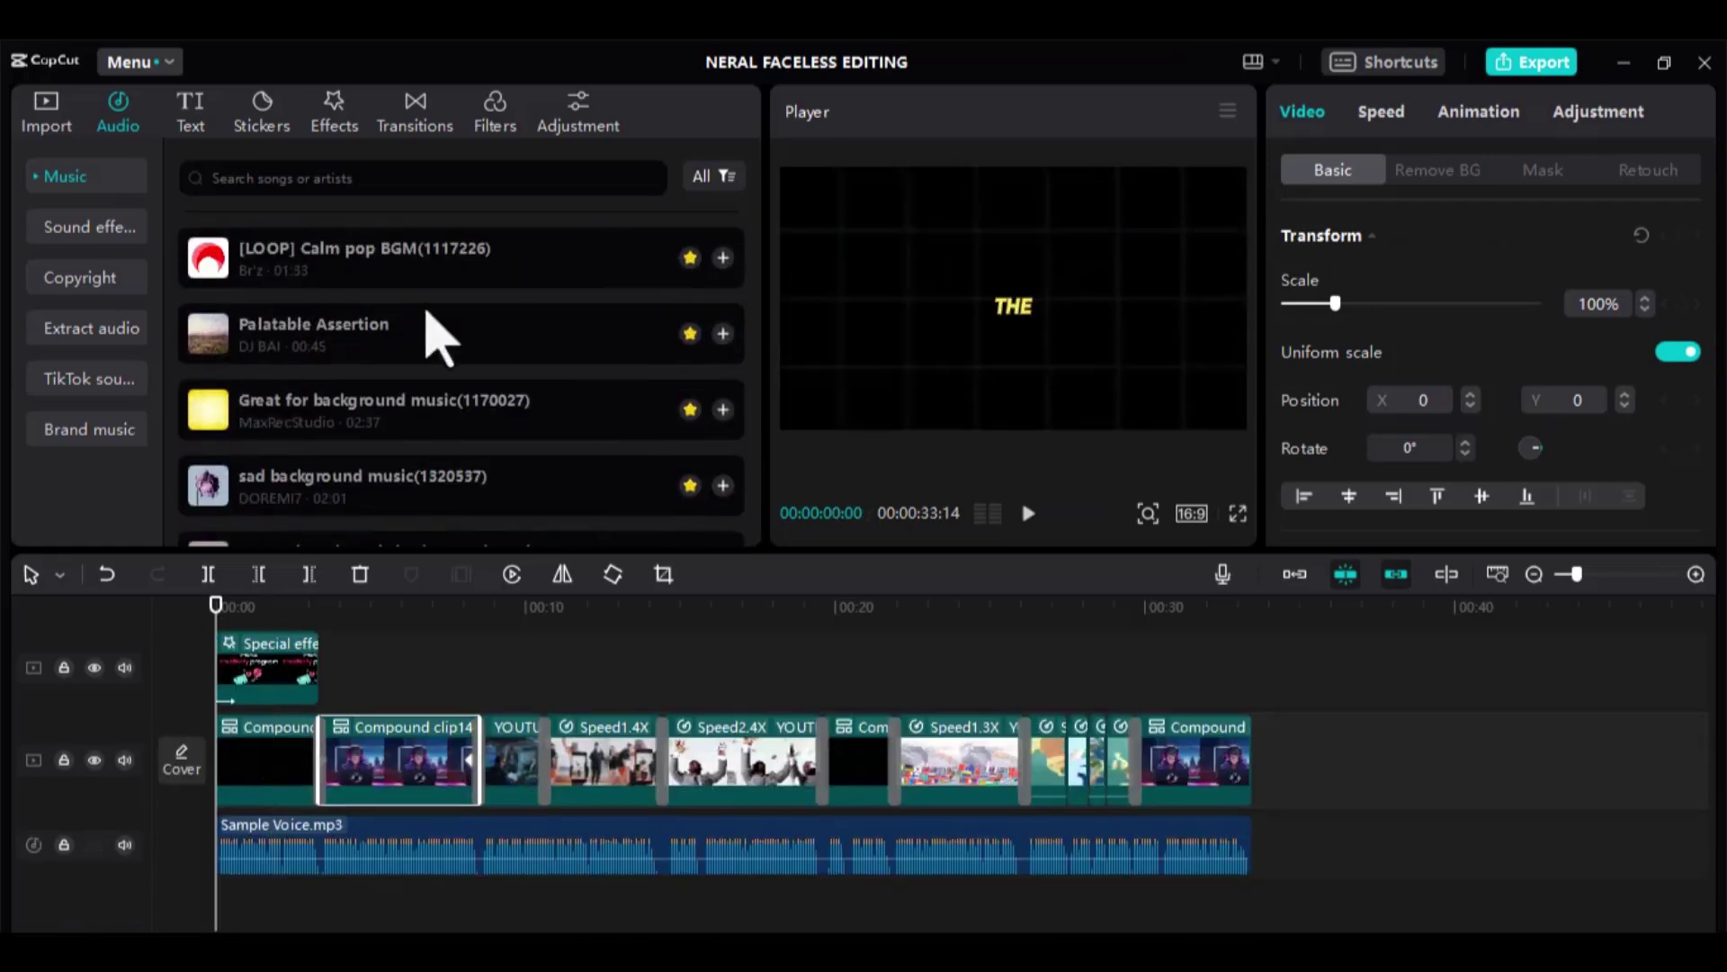
pyautogui.click(1534, 574)
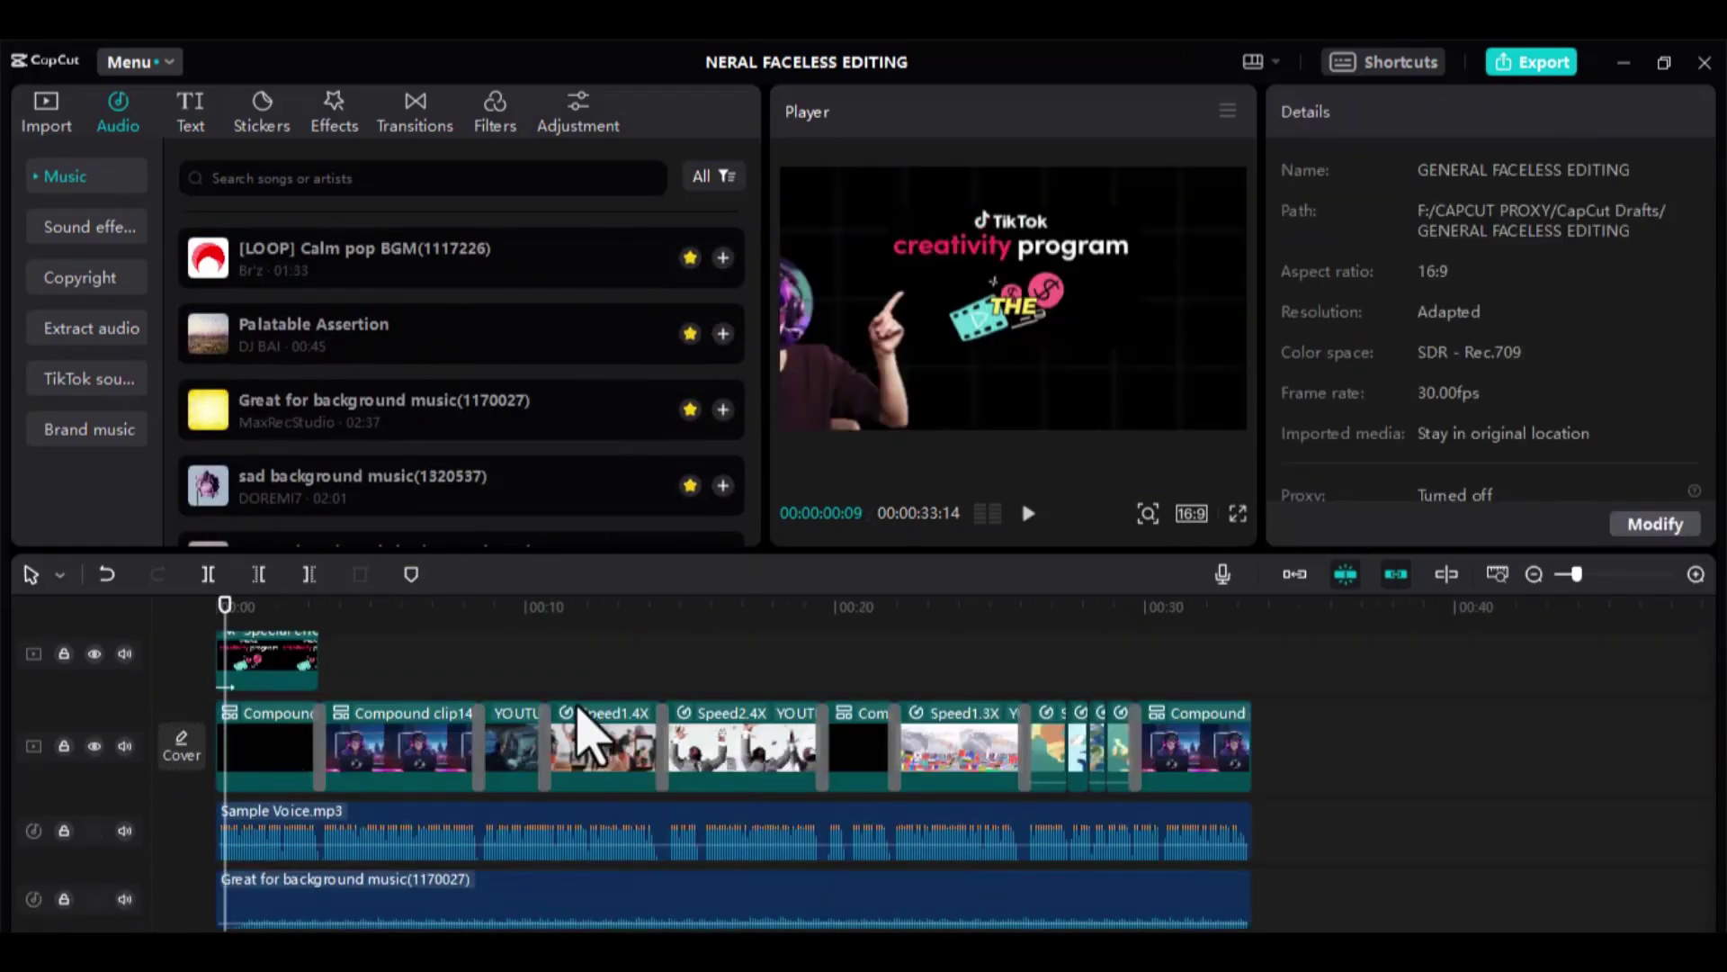
# Scroll the timeline back to the top of the project
pyautogui.scroll(4, 455, 705)
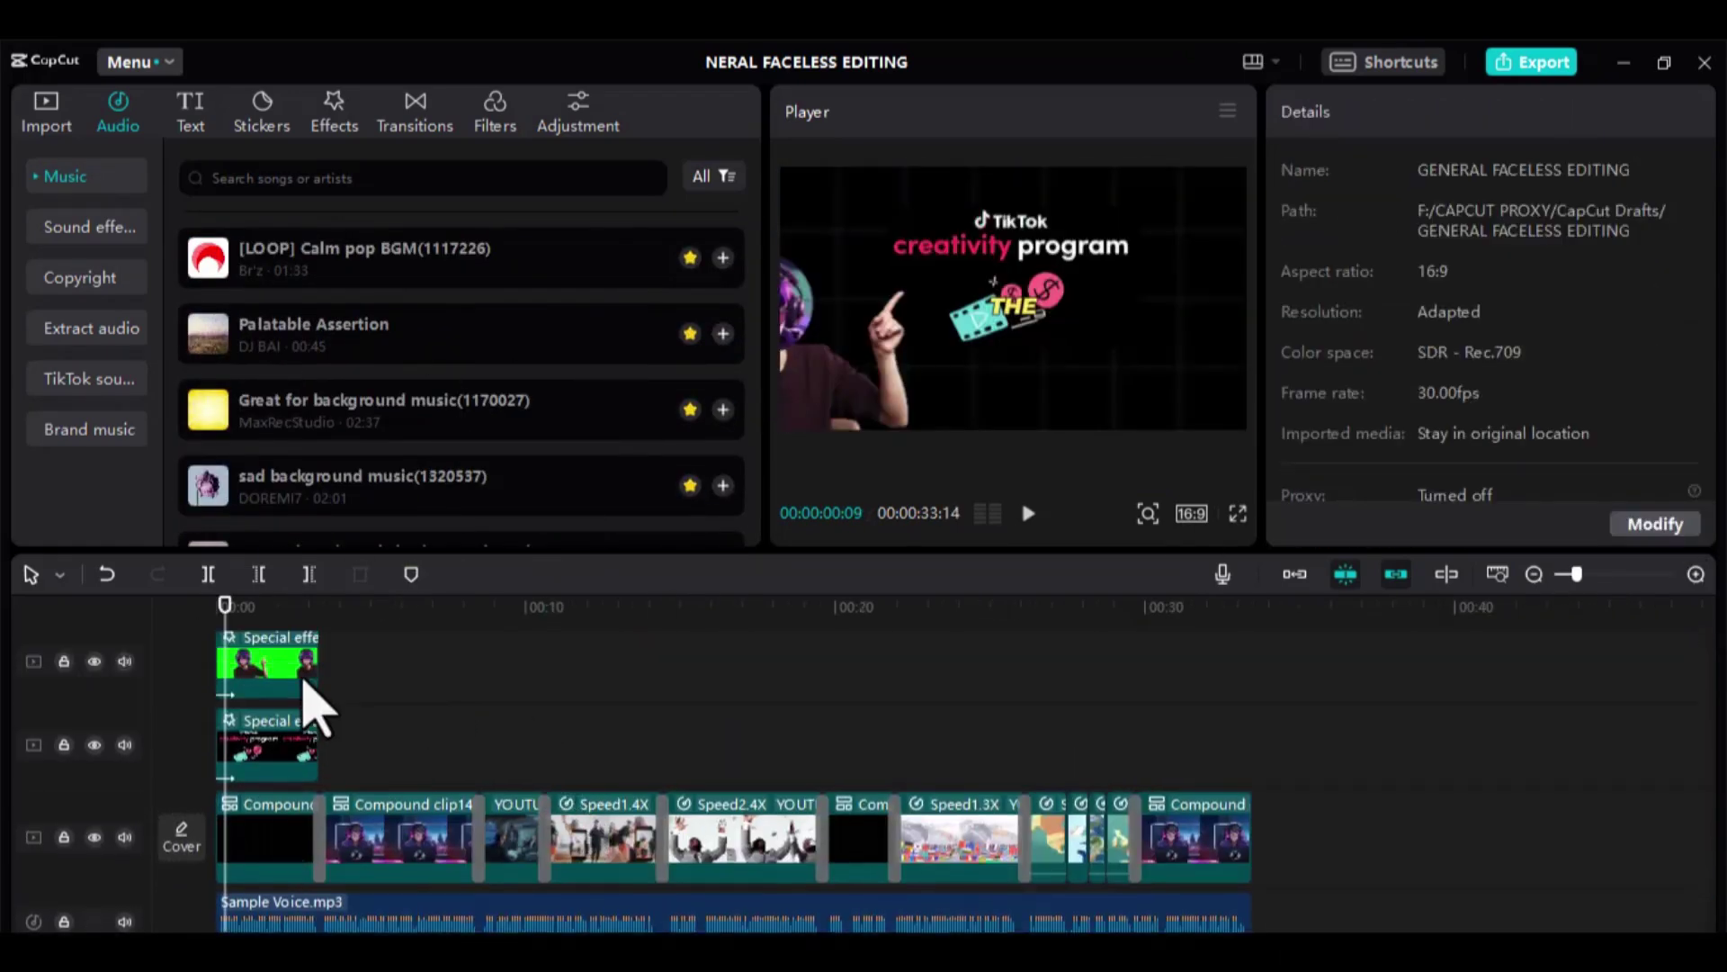